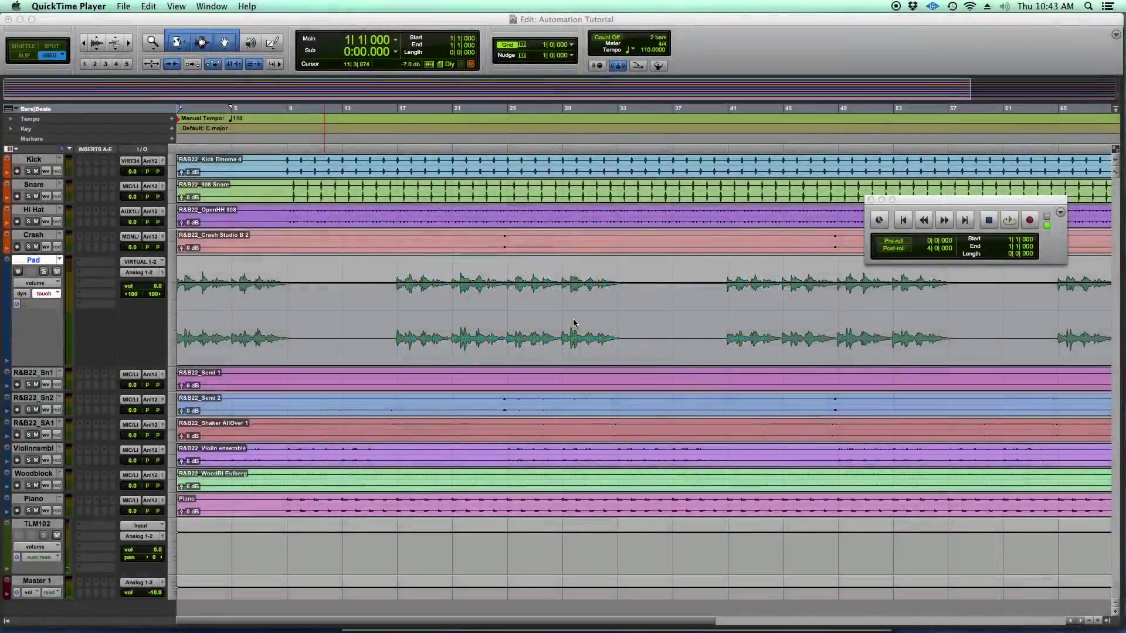
Switch to Word and review the notes on the automation modes and the Automation window.
{"action": "key", "text": "super+Tab"}
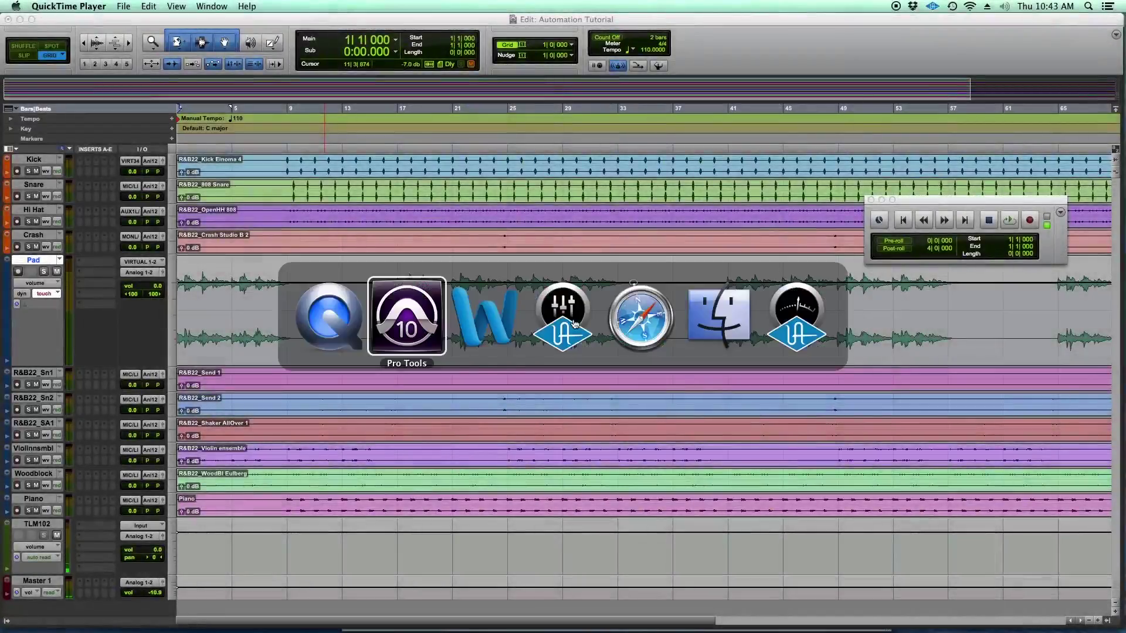
{"action": "key", "text": "super+Tab"}
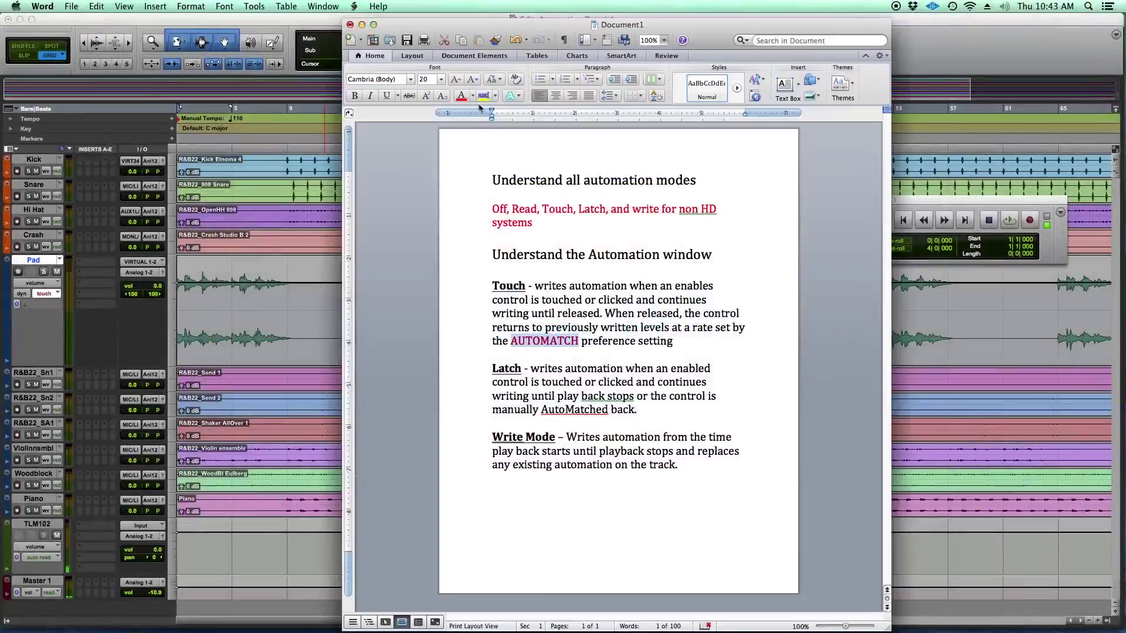
{"action": "left_click_drag", "start_coordinate": [492, 180], "coordinate": [716, 177]}
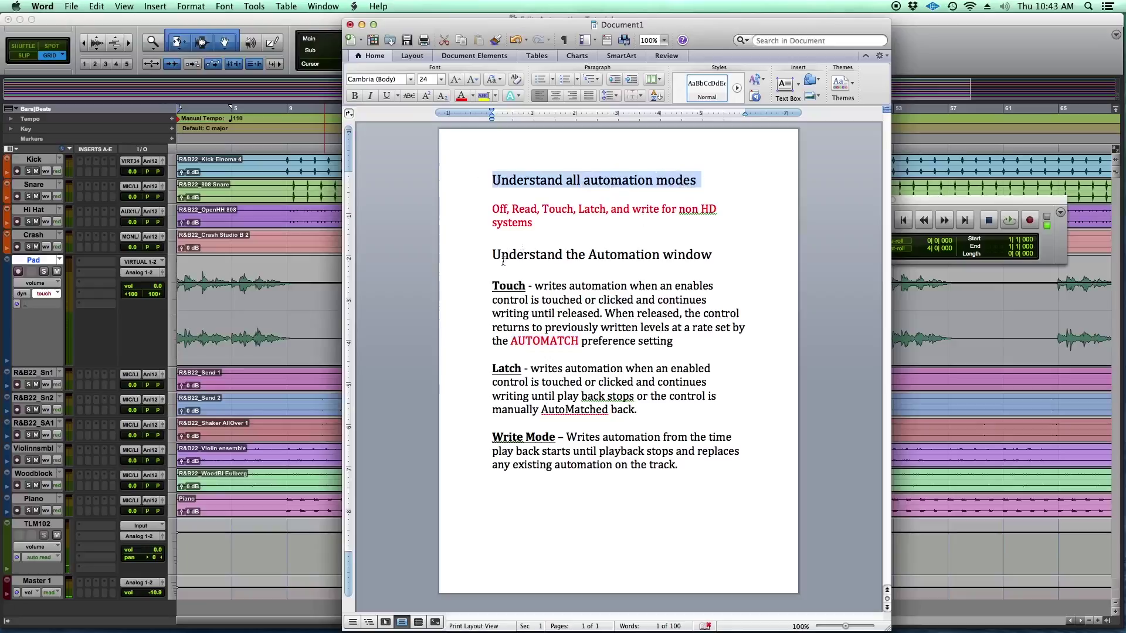
{"action": "left_click_drag", "start_coordinate": [491, 256], "coordinate": [726, 257]}
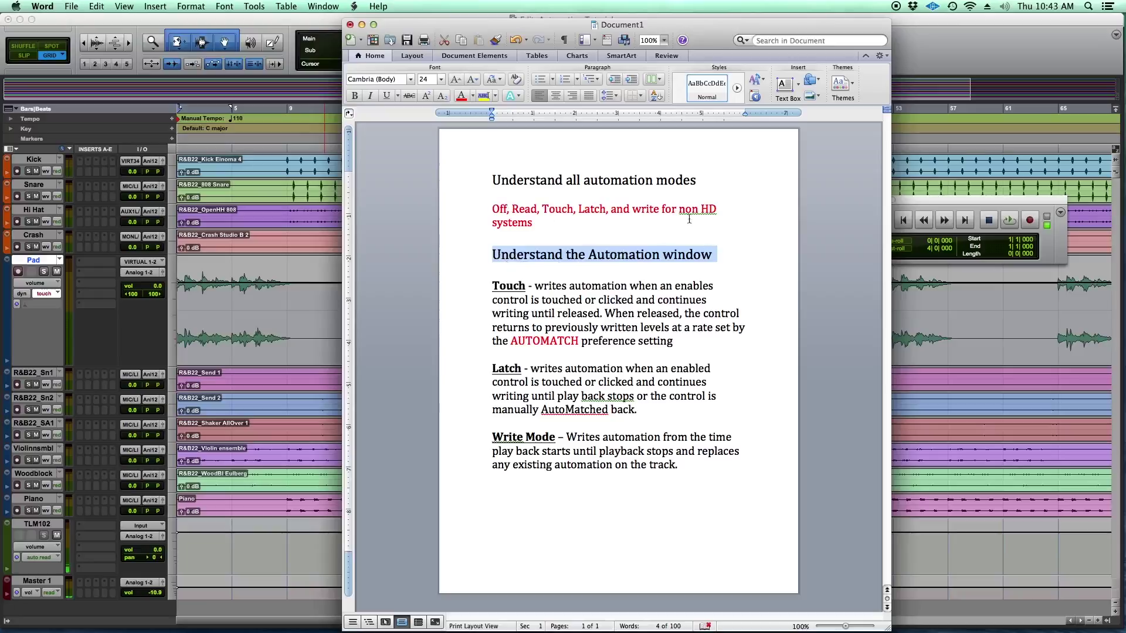
{"action": "mouse_move", "coordinate": [680, 209]}
{"action": "left_mouse_down"}
{"action": "mouse_move", "coordinate": [719, 224]}
{"action": "mouse_move", "coordinate": [719, 210]}
{"action": "mouse_move", "coordinate": [680, 209]}
{"action": "left_mouse_up"}
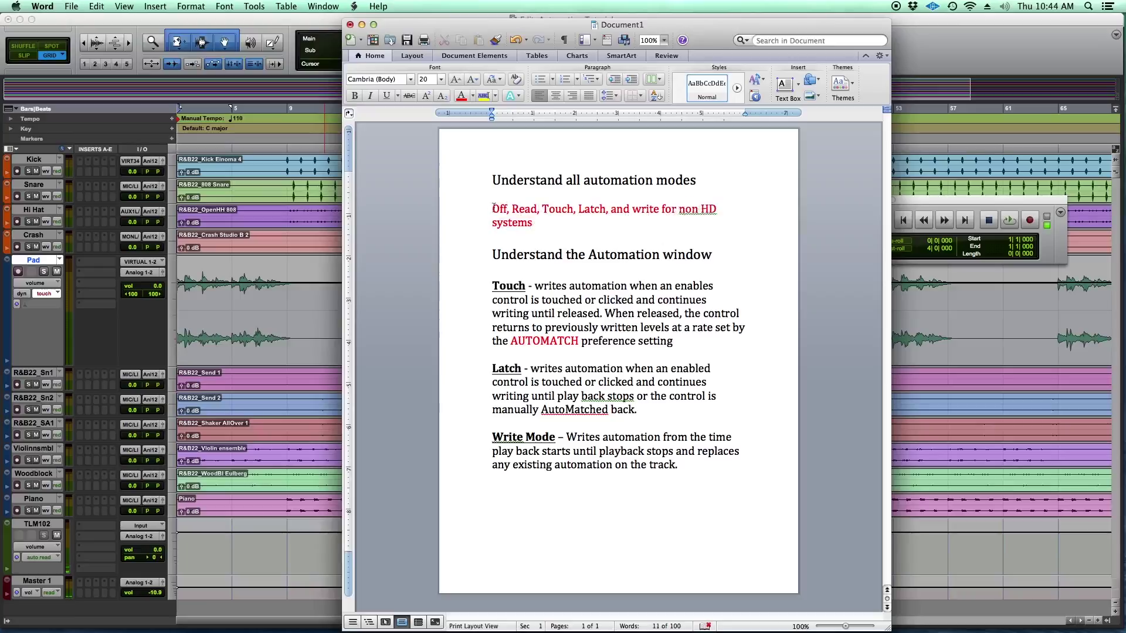
{"action": "left_click_drag", "start_coordinate": [493, 209], "coordinate": [513, 213]}
{"action": "double_click", "coordinate": [526, 210]}
{"action": "left_click_drag", "start_coordinate": [545, 210], "coordinate": [576, 210]}
Switch to Pro Tools and check the AutoMatch Time in the mixing preferences.
{"action": "left_click", "coordinate": [934, 47]}
{"action": "left_click", "coordinate": [359, 6]}
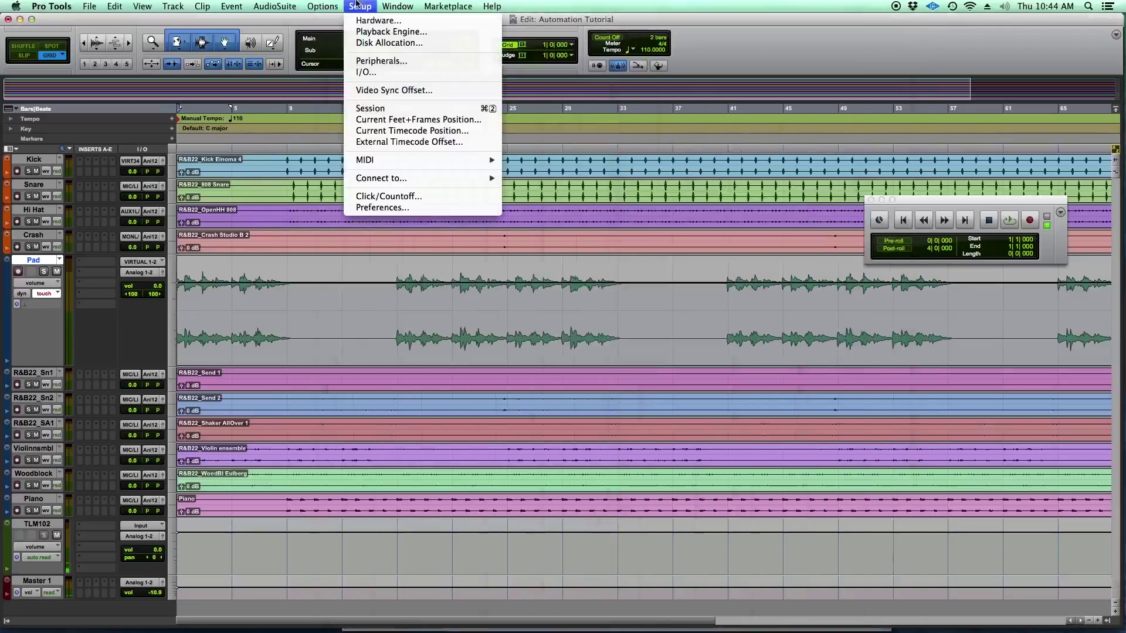
{"action": "left_click", "coordinate": [383, 209]}
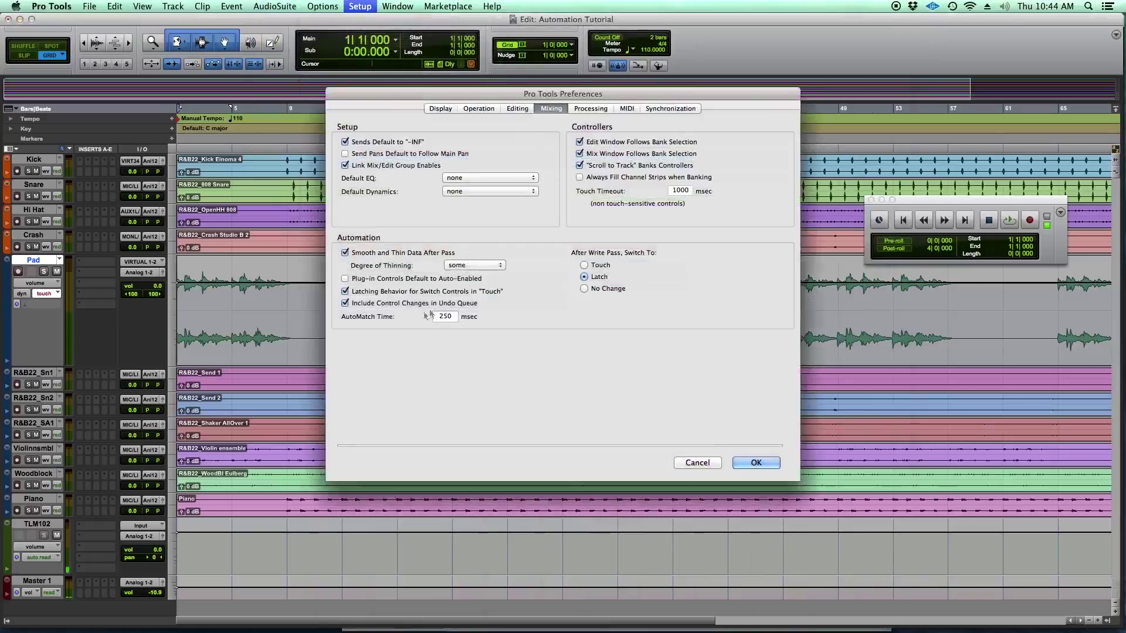
{"action": "left_click", "coordinate": [364, 318]}
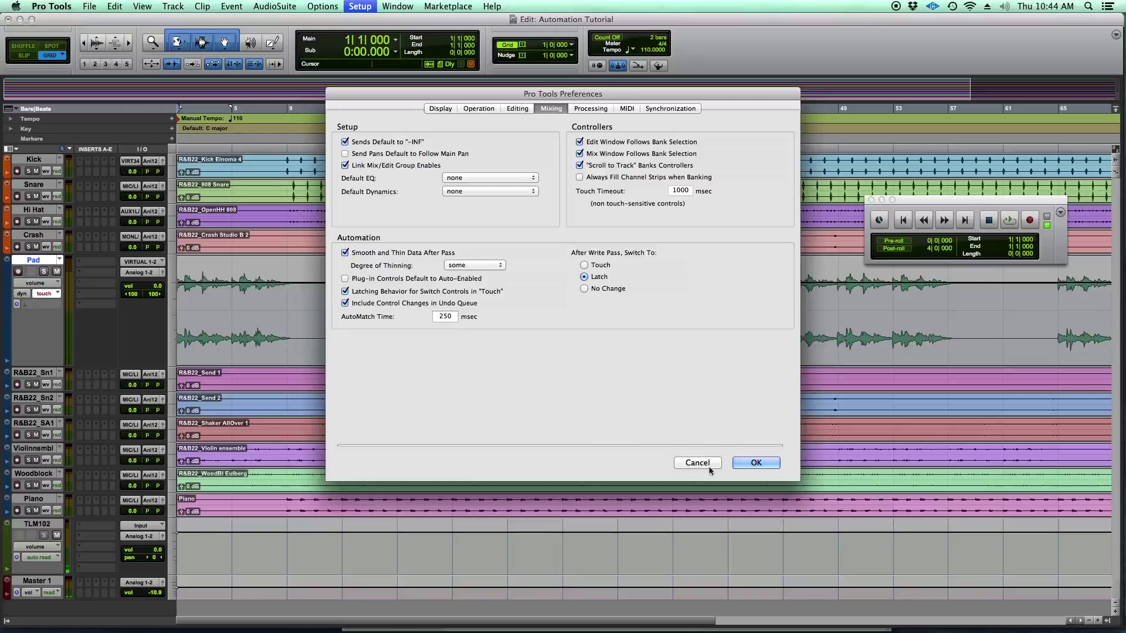
{"action": "left_click", "coordinate": [756, 463]}
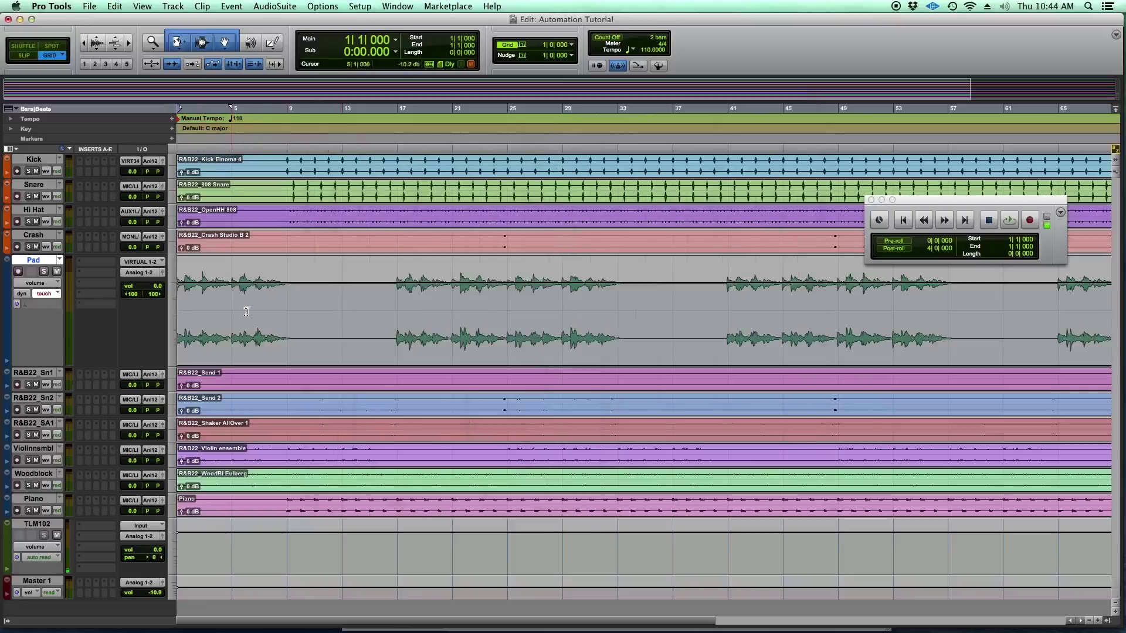
Play from bar 1 and write two volume dips on the Pad track in touch mode, between about bars 4 and 9.
{"action": "key", "text": "space"}
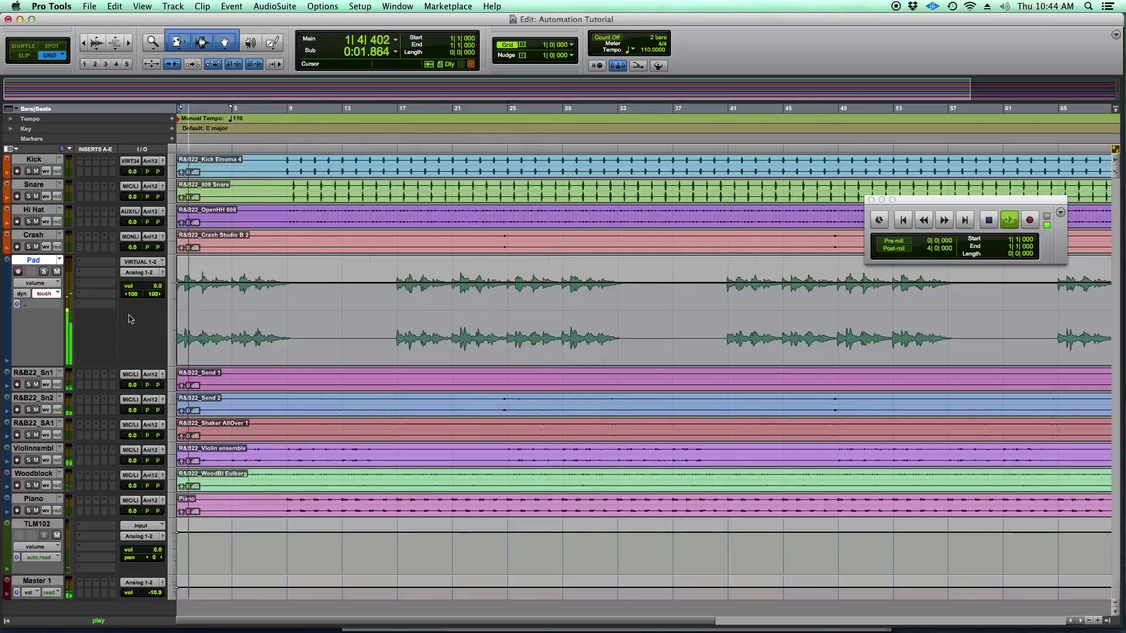
{"action": "left_click", "coordinate": [156, 288]}
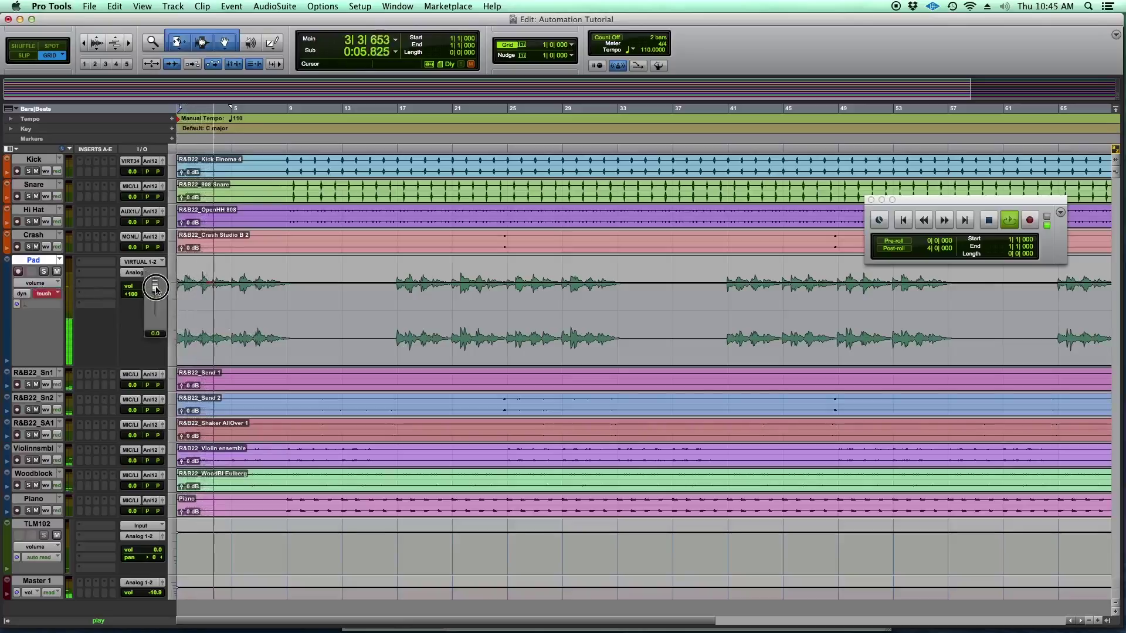
{"action": "left_click_drag", "start_coordinate": [156, 287], "coordinate": [155, 306]}
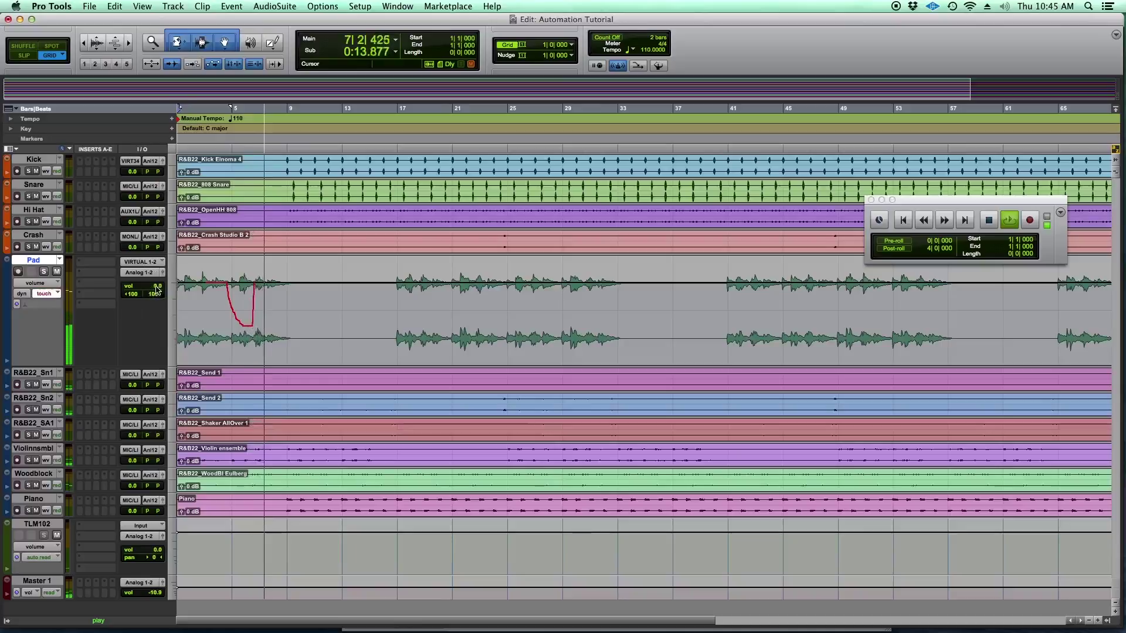
{"action": "left_click_drag", "start_coordinate": [156, 296], "coordinate": [157, 306]}
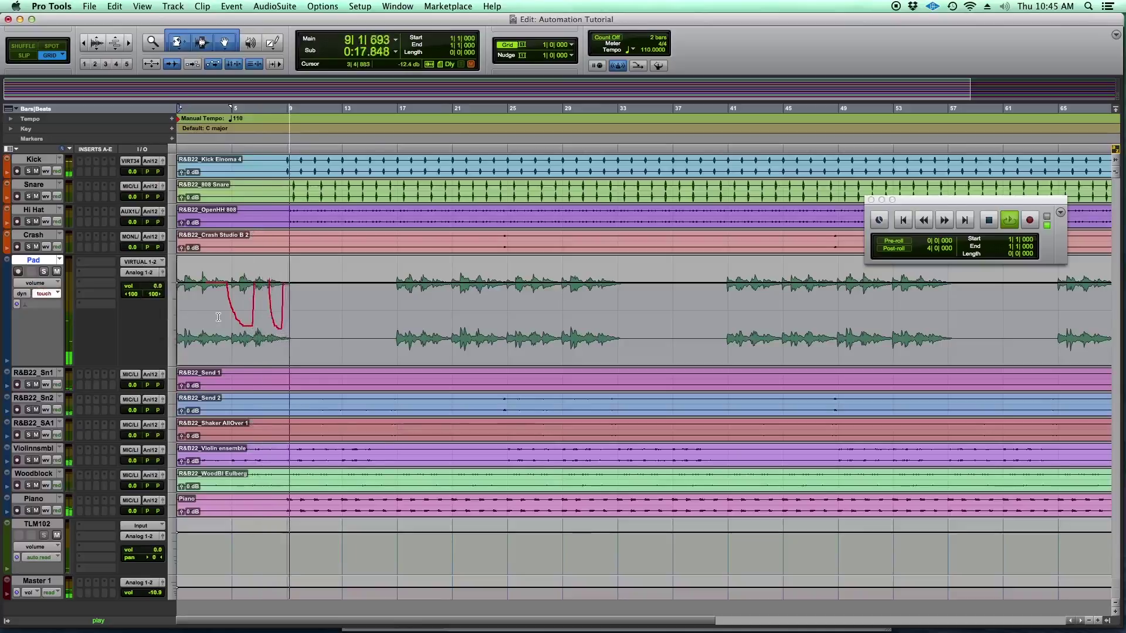
{"action": "key", "text": "space"}
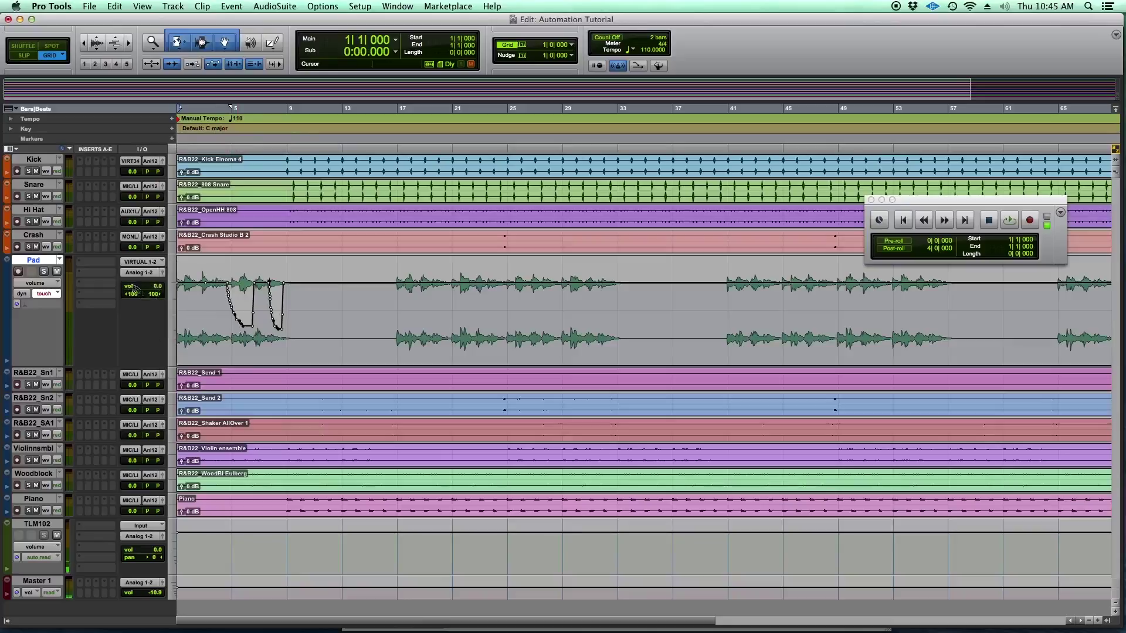
Look up the AutoMatch Time in the mixing preferences again and leave the settings as they are.
{"action": "left_click", "coordinate": [152, 287]}
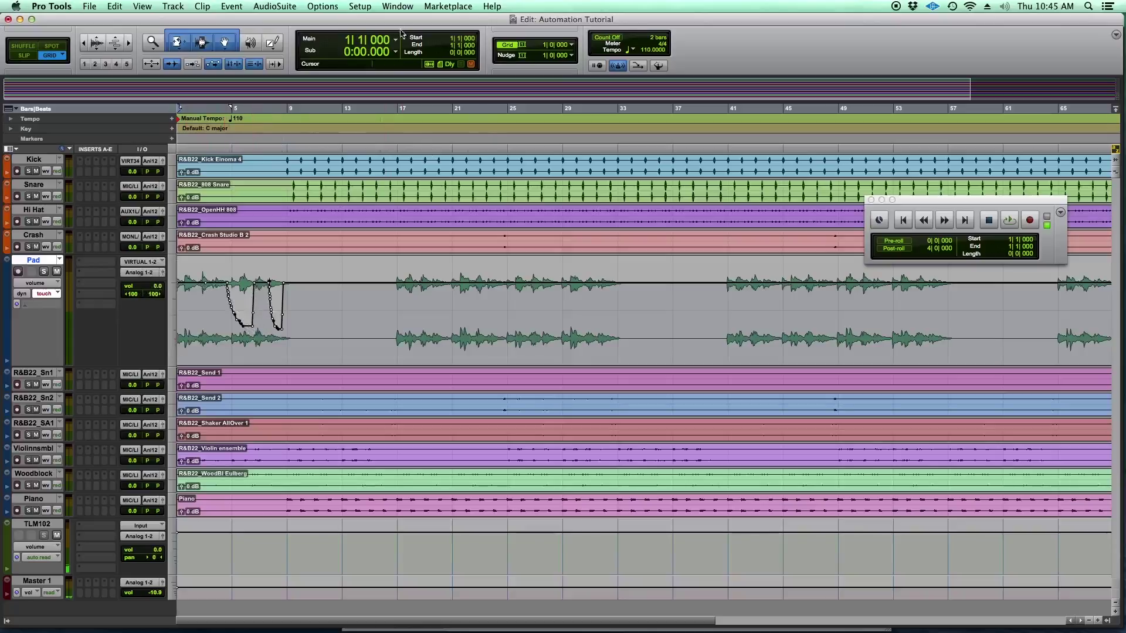
{"action": "left_click", "coordinate": [360, 7]}
{"action": "left_click", "coordinate": [416, 209]}
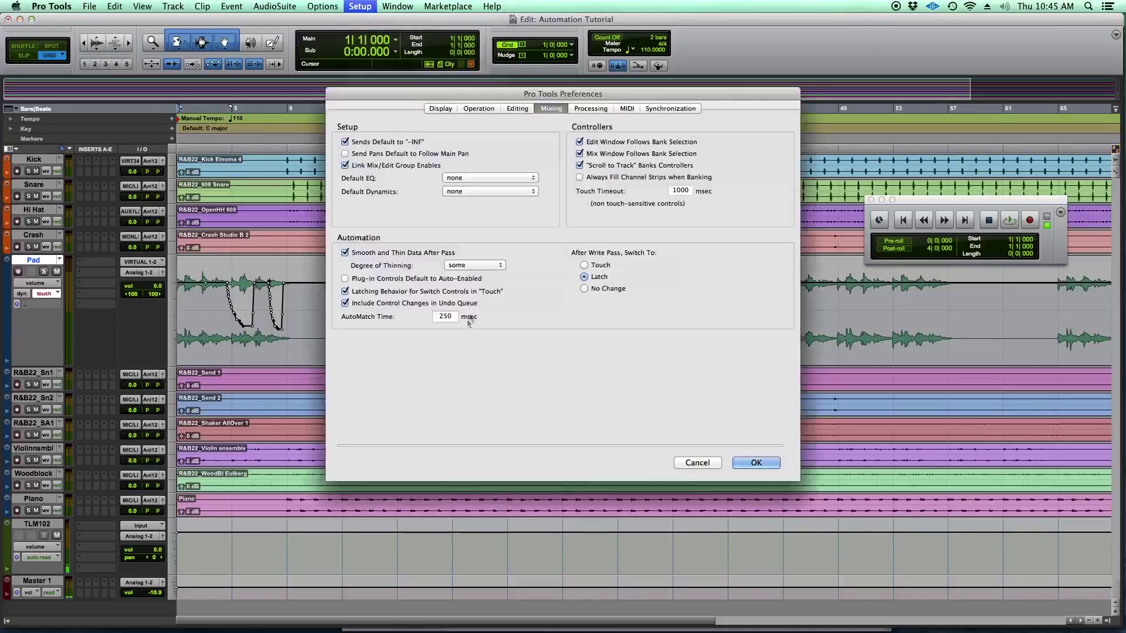
{"action": "left_click", "coordinate": [711, 463]}
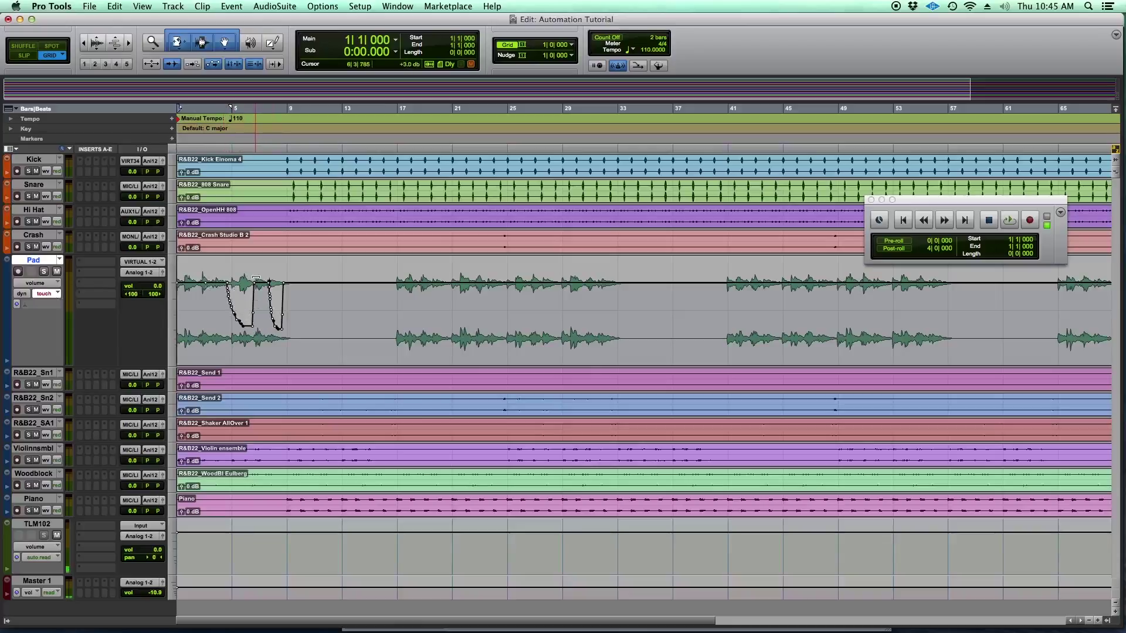
Play from bar 17 and write two more touch-mode volume dips on the Pad track, the second down to about -16.2 dB.
{"action": "left_click", "coordinate": [393, 288]}
{"action": "key", "text": "space"}
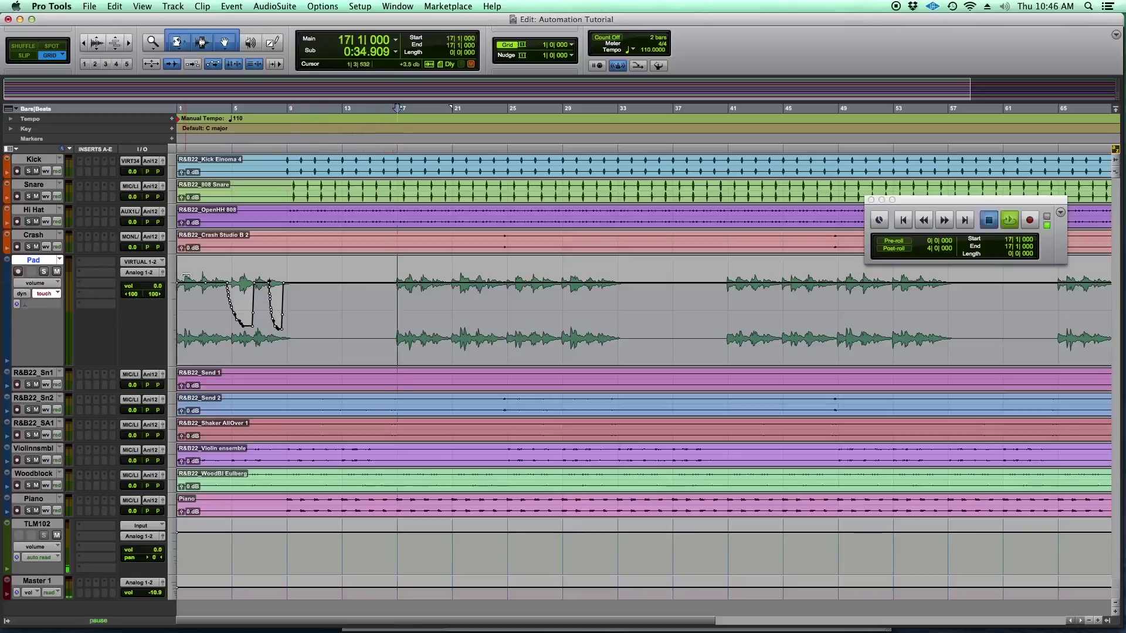
{"action": "left_click_drag", "start_coordinate": [158, 288], "coordinate": [159, 306]}
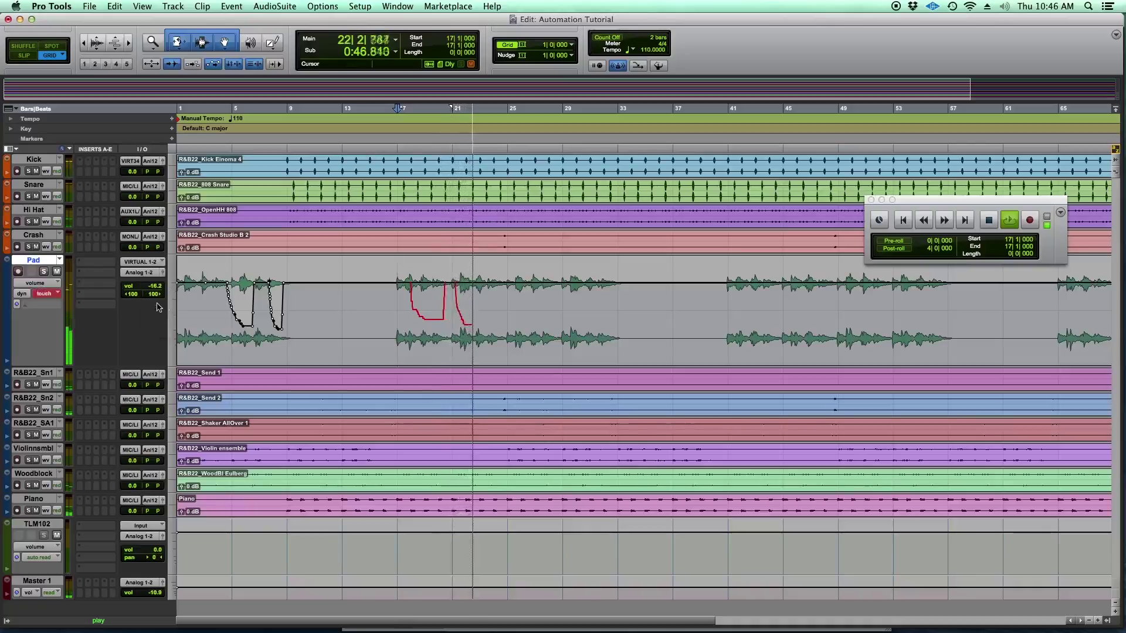
{"action": "key", "text": "space"}
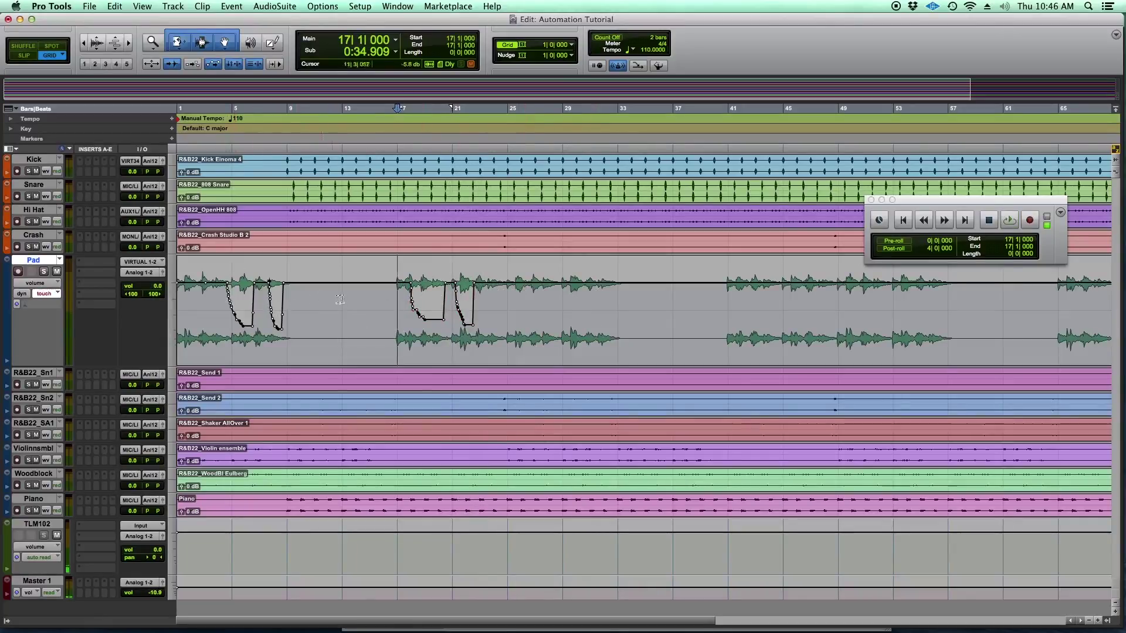
Remove the Pad track's written volume automation between bars 4 and 24 and place the edit cursor at bar 17.
{"action": "left_click_drag", "start_coordinate": [217, 296], "coordinate": [298, 316]}
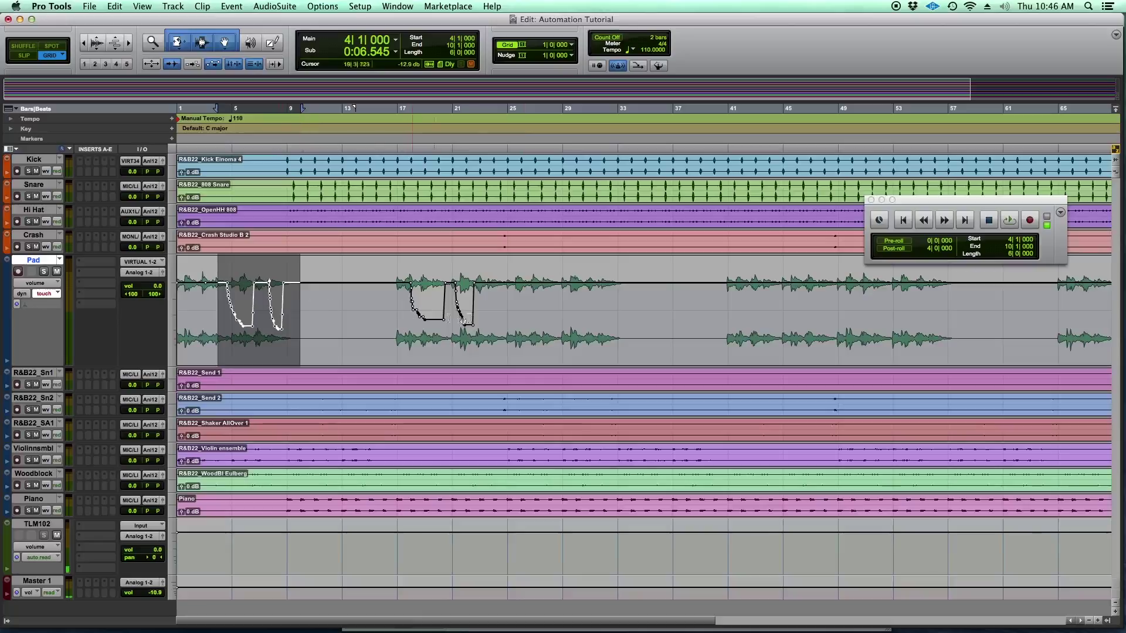
{"action": "left_click_drag", "start_coordinate": [499, 311], "coordinate": [218, 301]}
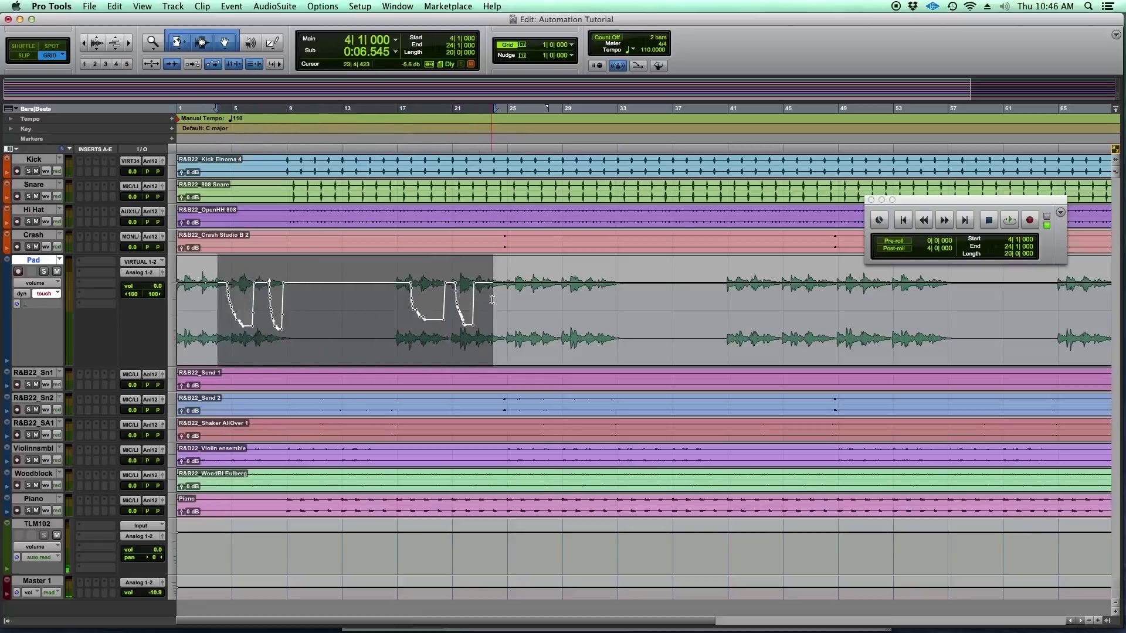
{"action": "key", "text": "super+z"}
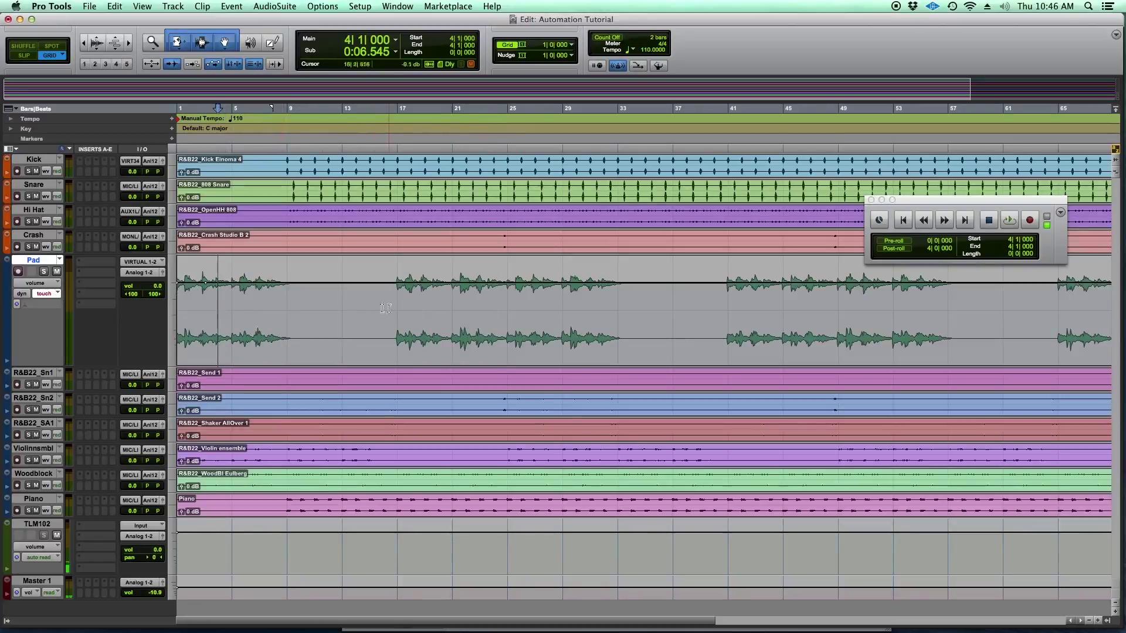
{"action": "left_click_drag", "start_coordinate": [295, 293], "coordinate": [170, 296]}
{"action": "left_click", "coordinate": [397, 290]}
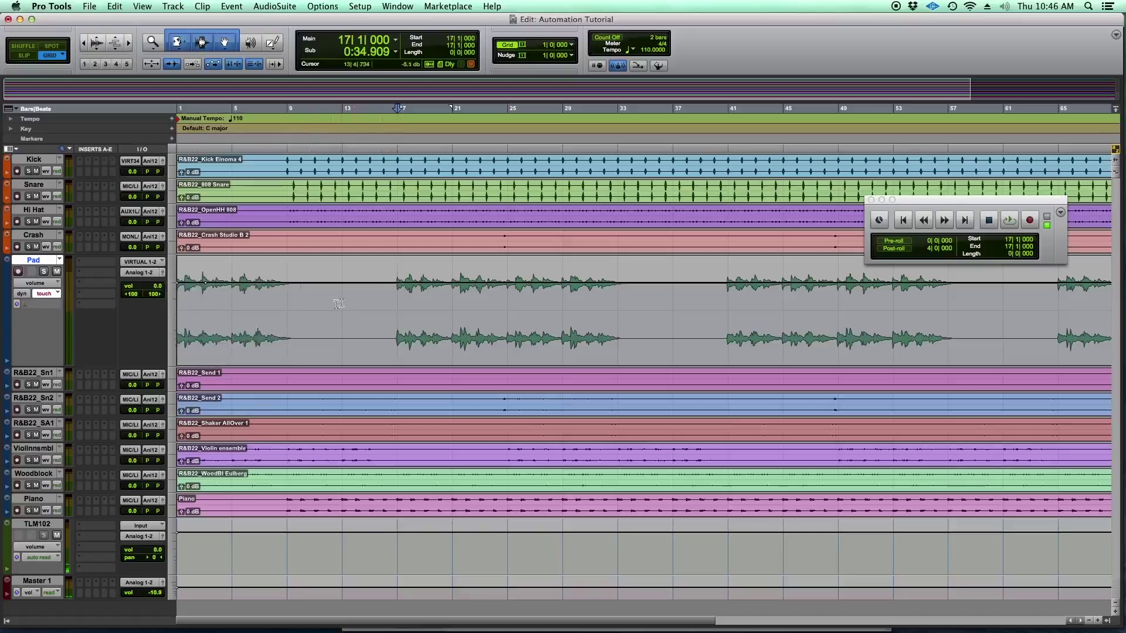
Try the read and off automation modes on the Pad track and return it to touch.
{"action": "left_click", "coordinate": [50, 294]}
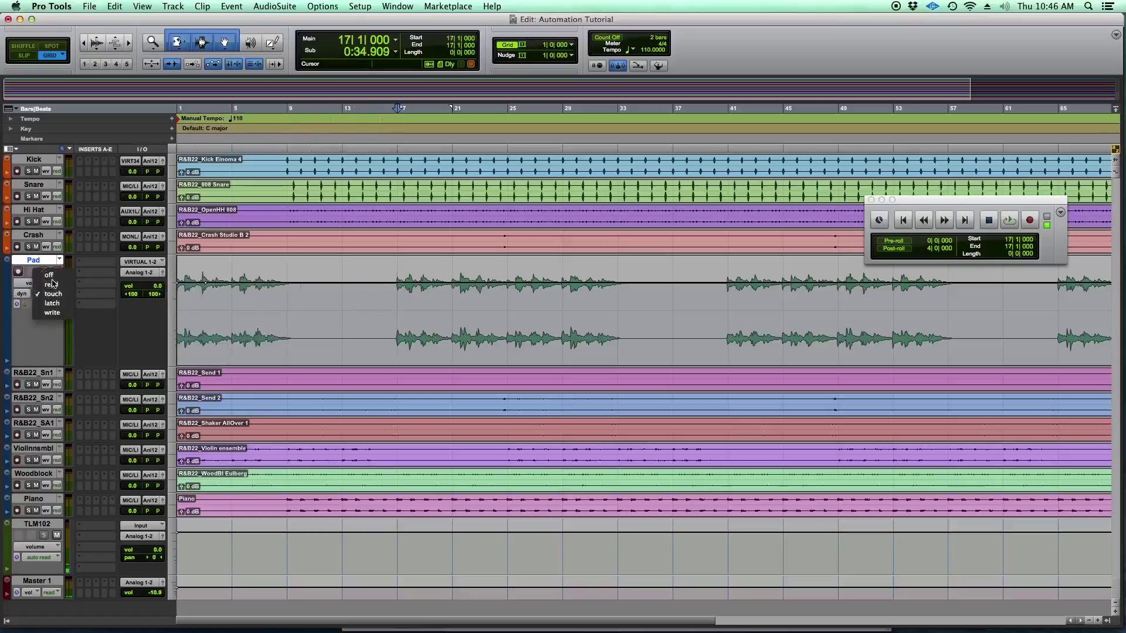
{"action": "left_click", "coordinate": [51, 284]}
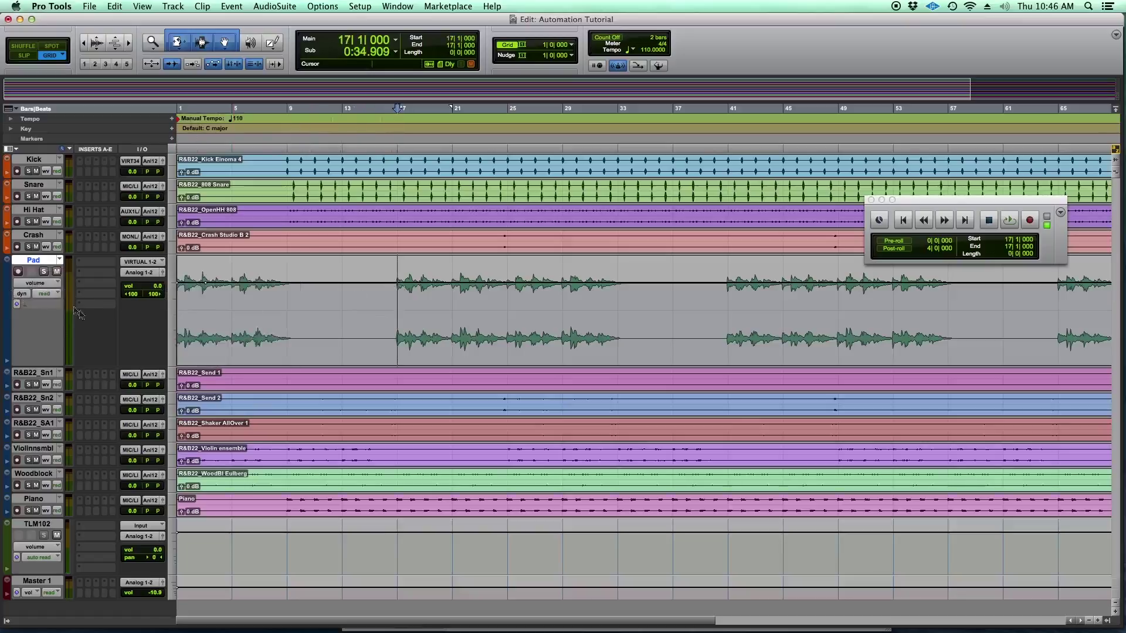
{"action": "left_click", "coordinate": [47, 294]}
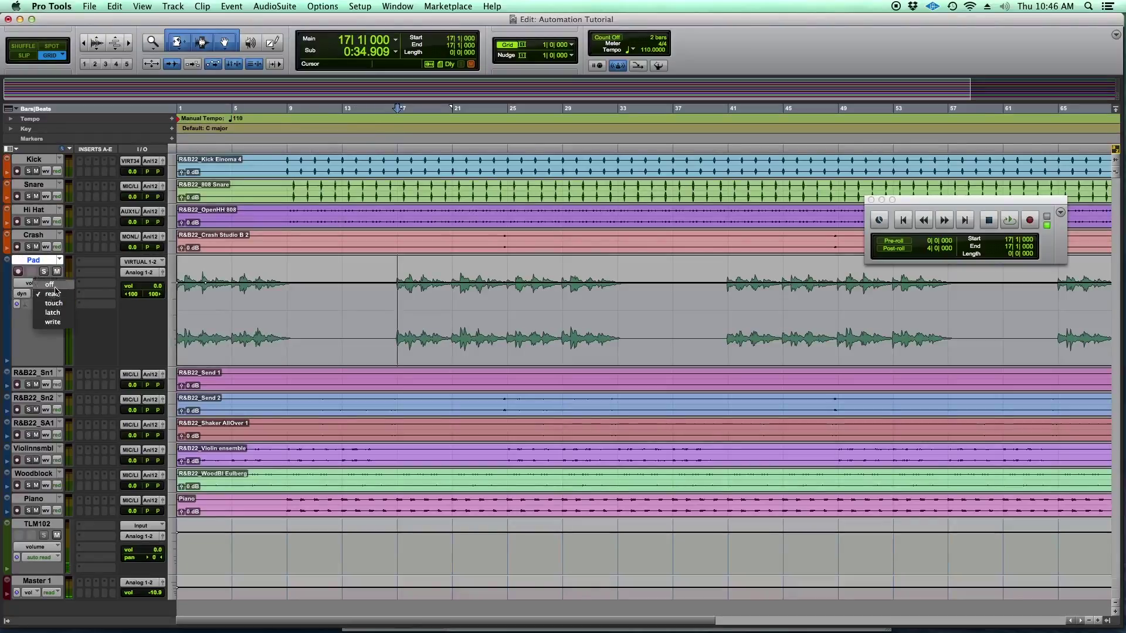
{"action": "left_click", "coordinate": [47, 279]}
{"action": "left_click", "coordinate": [48, 305]}
{"action": "left_click", "coordinate": [56, 306]}
{"action": "left_click", "coordinate": [49, 295]}
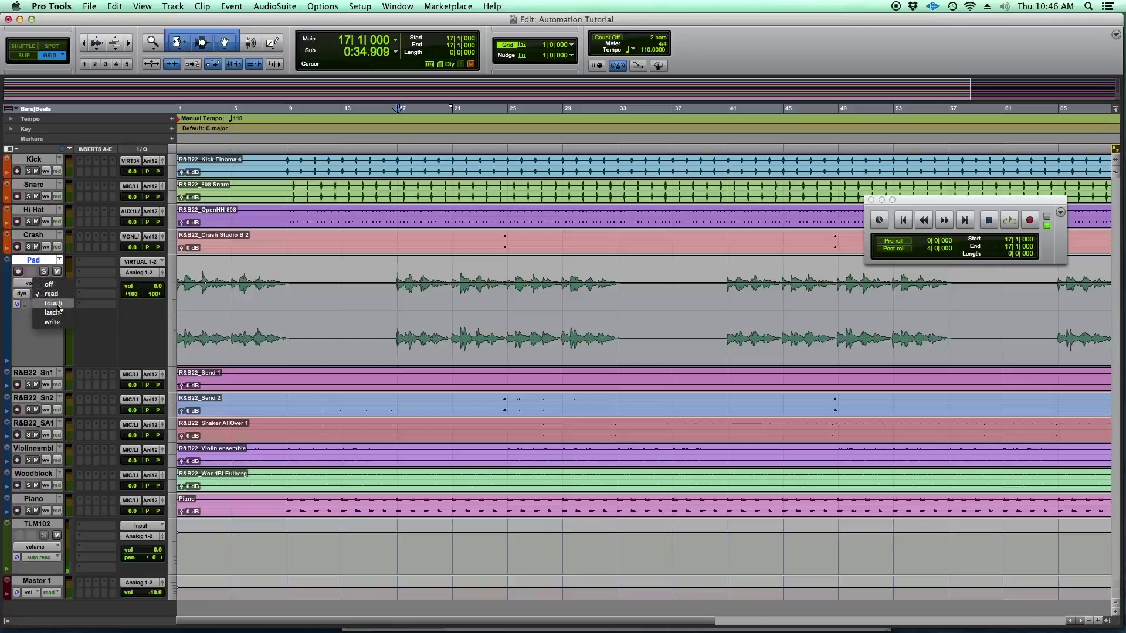
{"action": "left_click", "coordinate": [61, 304]}
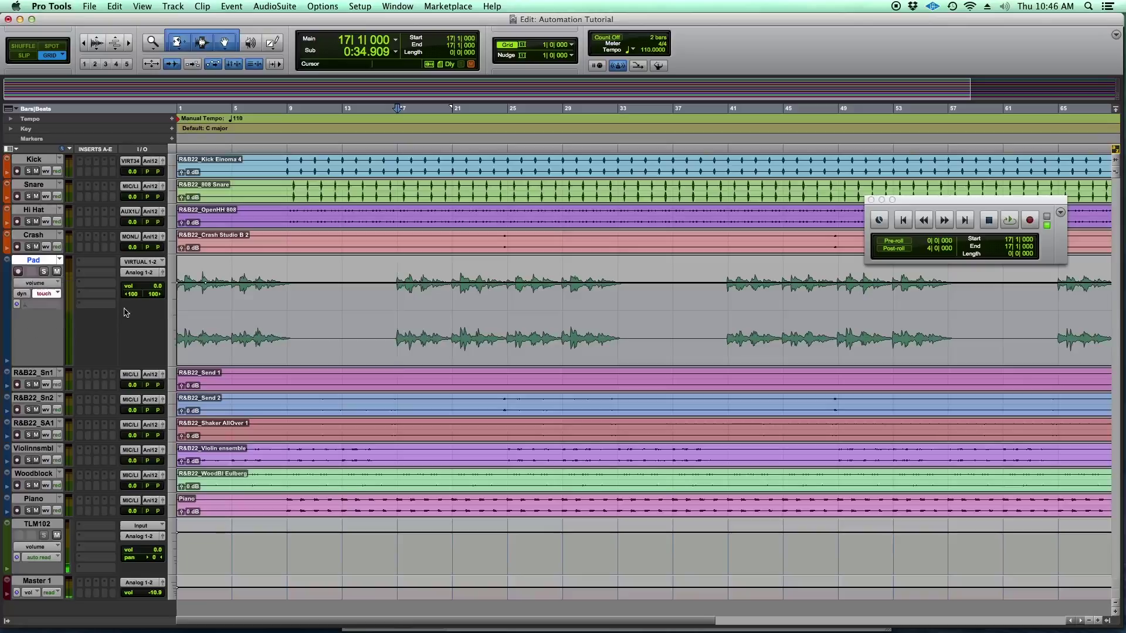
Try the latch and write automation modes on the Pad track and set it back to touch.
{"action": "left_click", "coordinate": [52, 294]}
{"action": "left_click", "coordinate": [59, 303]}
{"action": "left_click", "coordinate": [53, 294]}
{"action": "left_click", "coordinate": [54, 295]}
{"action": "left_click", "coordinate": [54, 294]}
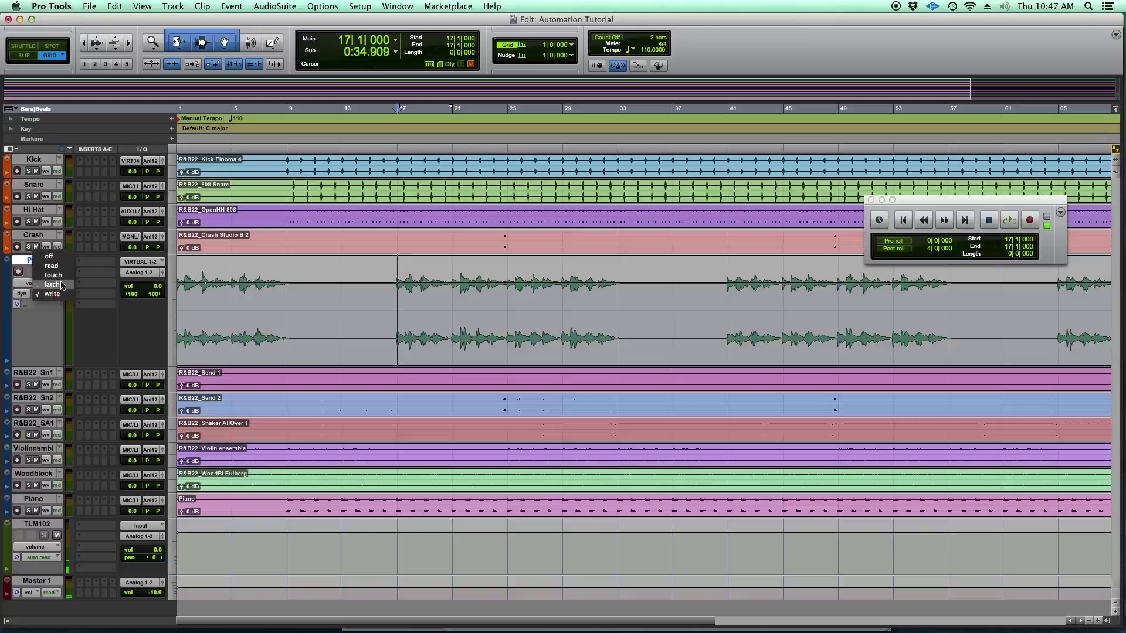
{"action": "left_click", "coordinate": [53, 275]}
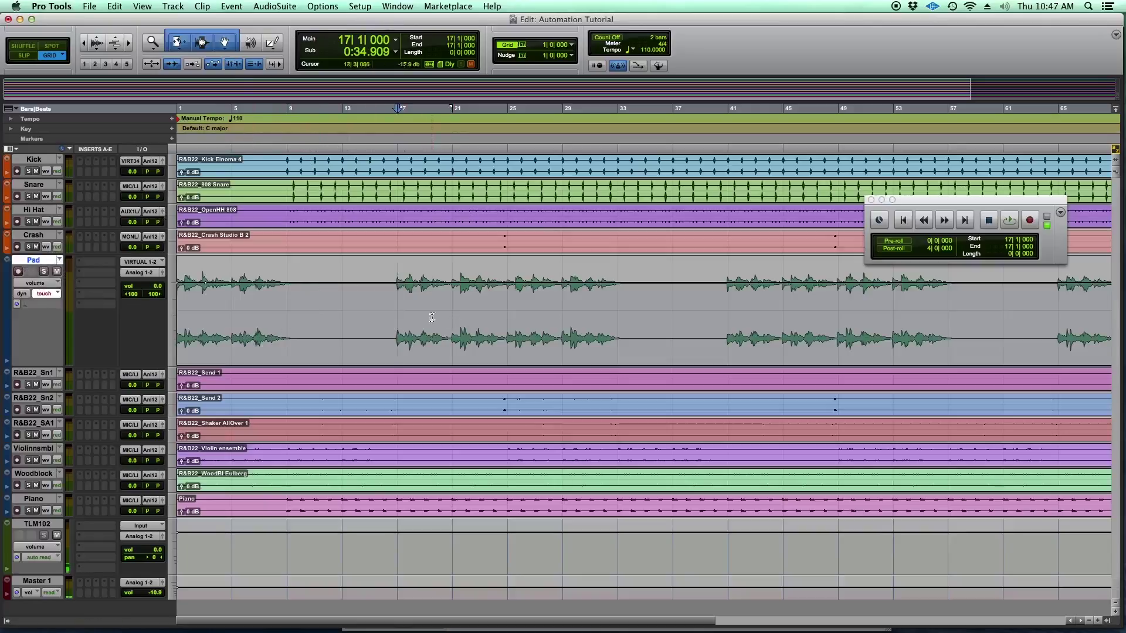
Open the Automation window, move it over the Pad track and toggle its Suspend option.
{"action": "left_click", "coordinate": [398, 5]}
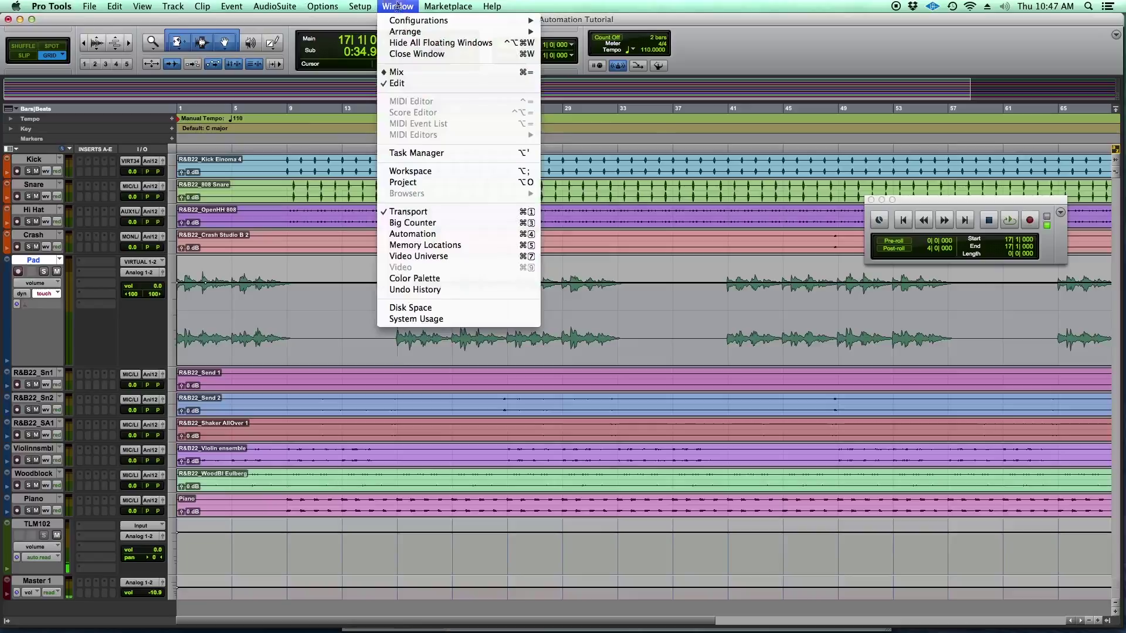
{"action": "left_click", "coordinate": [738, 67]}
{"action": "left_click", "coordinate": [398, 6]}
{"action": "left_click", "coordinate": [743, 37]}
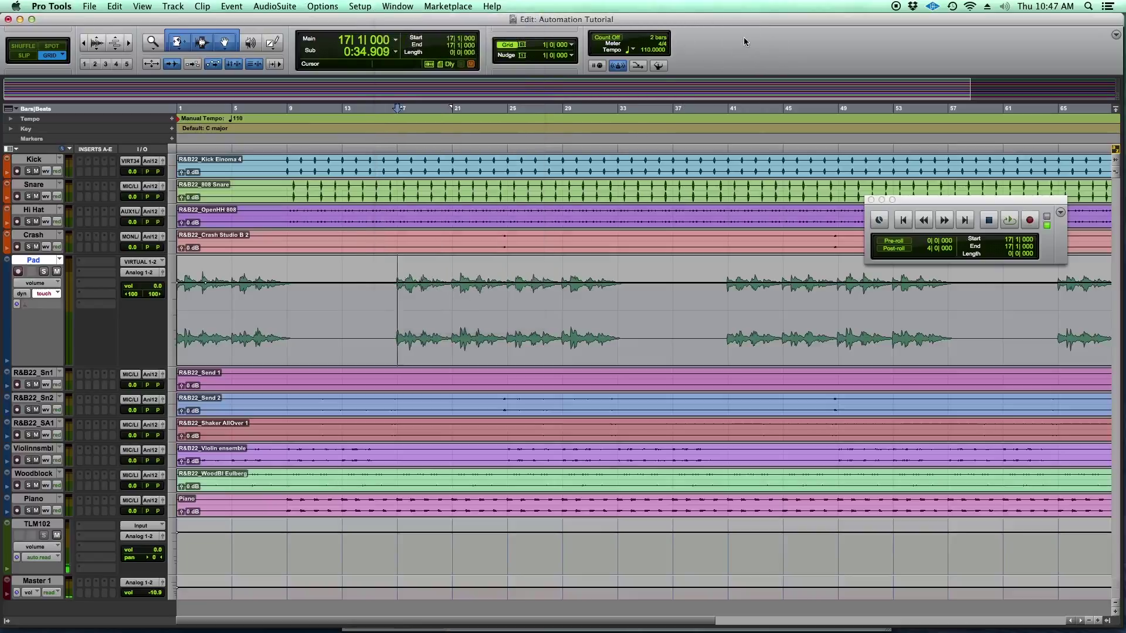
{"action": "key", "text": "super+4"}
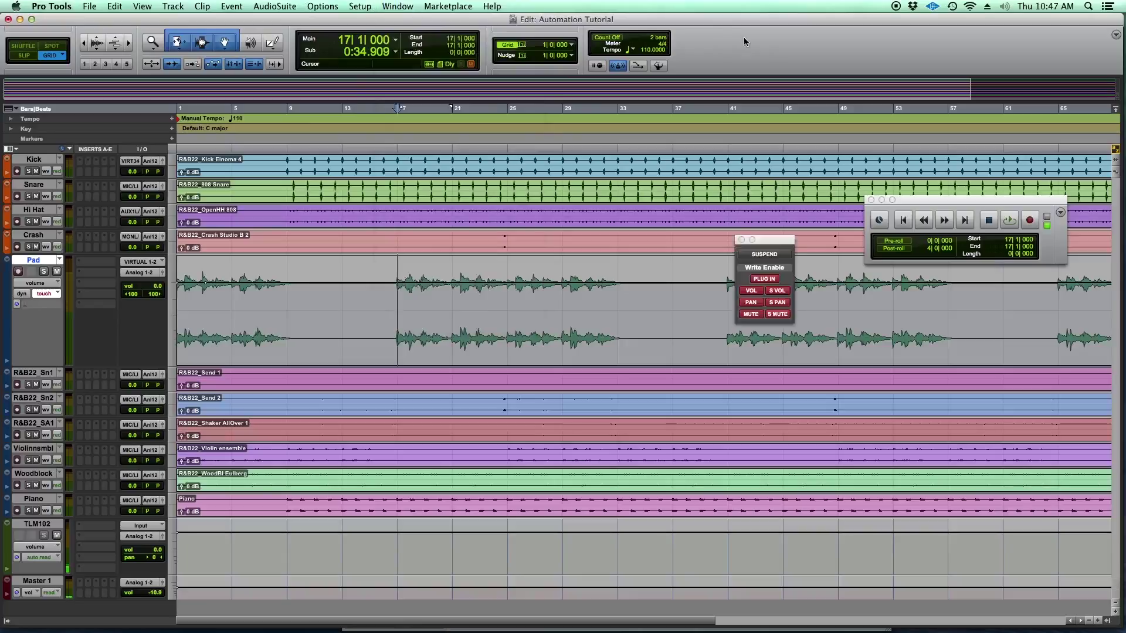
{"action": "left_click_drag", "start_coordinate": [778, 241], "coordinate": [541, 246]}
{"action": "left_click", "coordinate": [533, 261]}
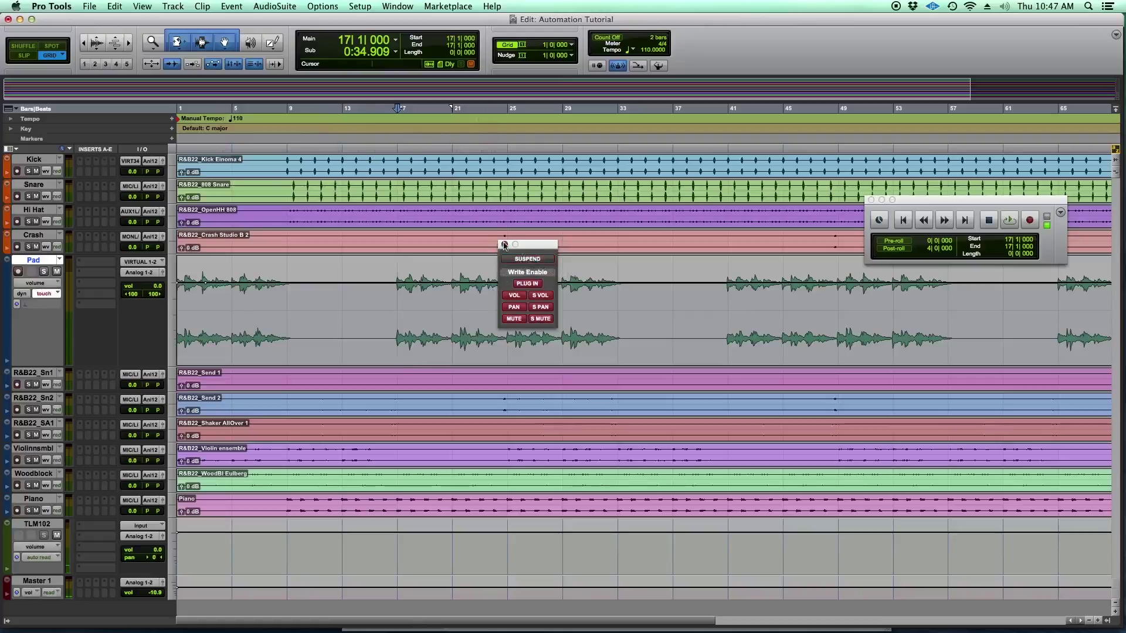
Close the Automation window, switch to the Word notes and review the AutoMatch and Latch descriptions there.
{"action": "key", "text": "super+4"}
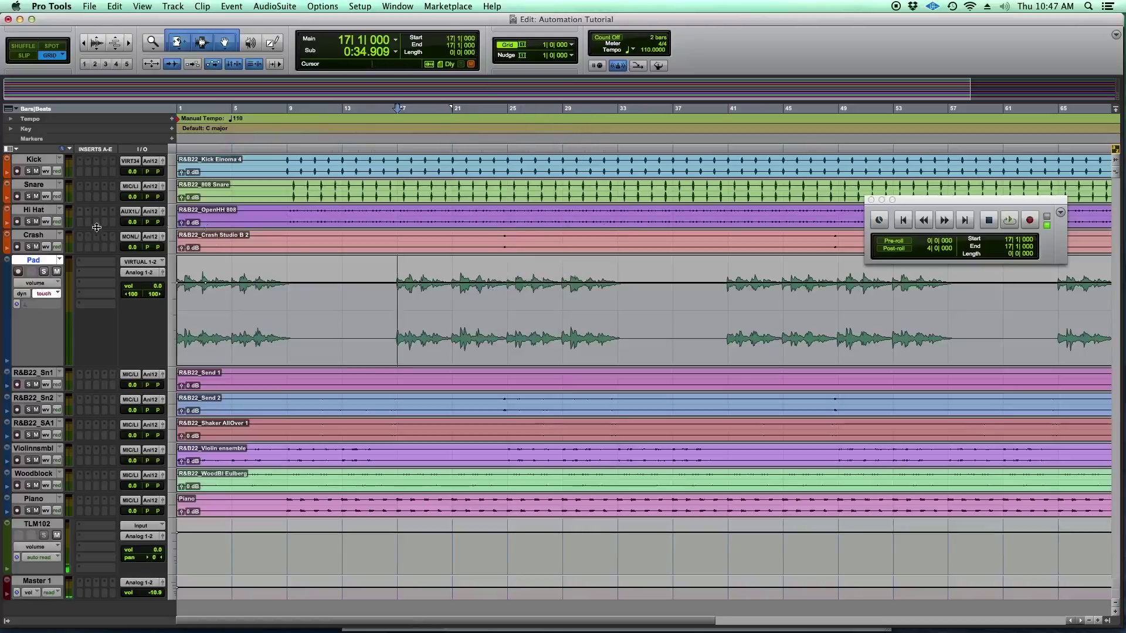
{"action": "key", "text": "super+Tab"}
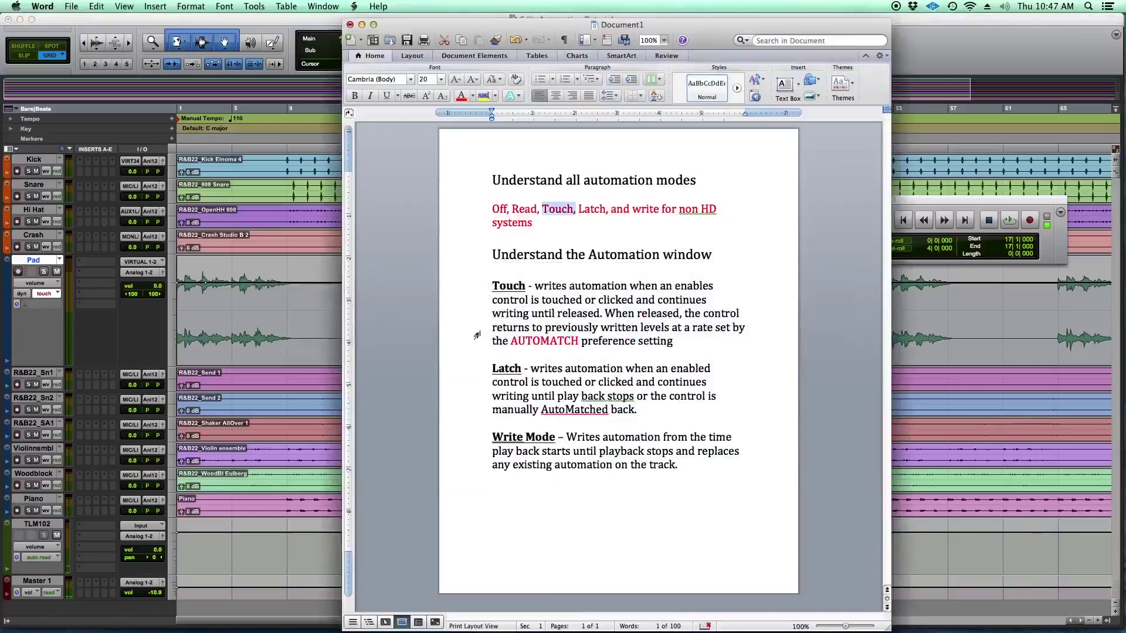
{"action": "left_click_drag", "start_coordinate": [580, 336], "coordinate": [515, 344]}
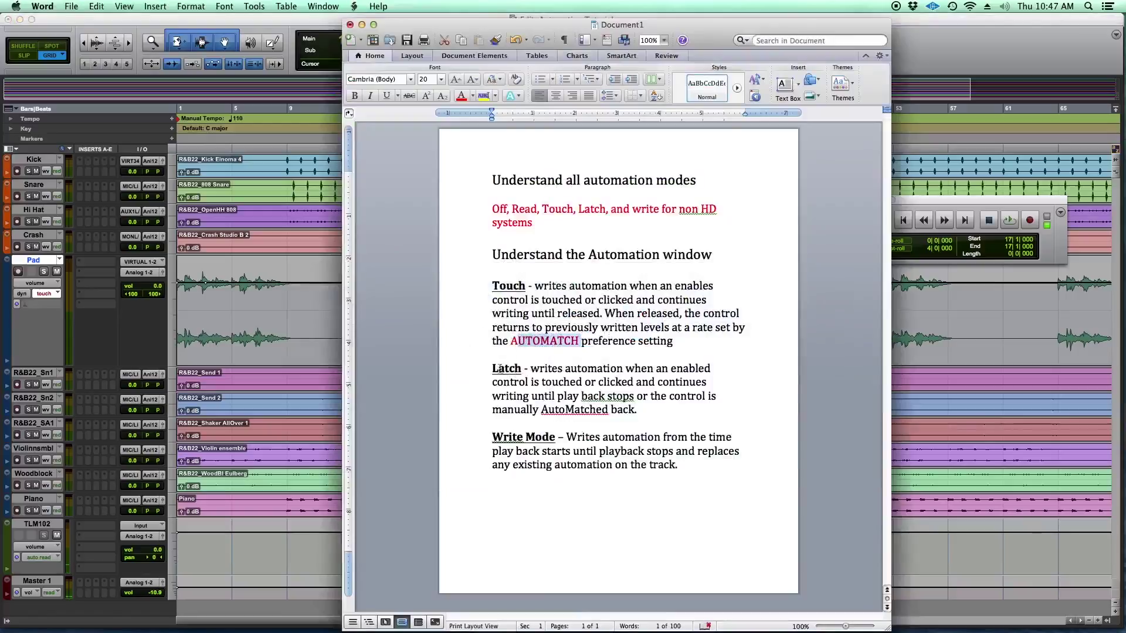
{"action": "left_click", "coordinate": [565, 367]}
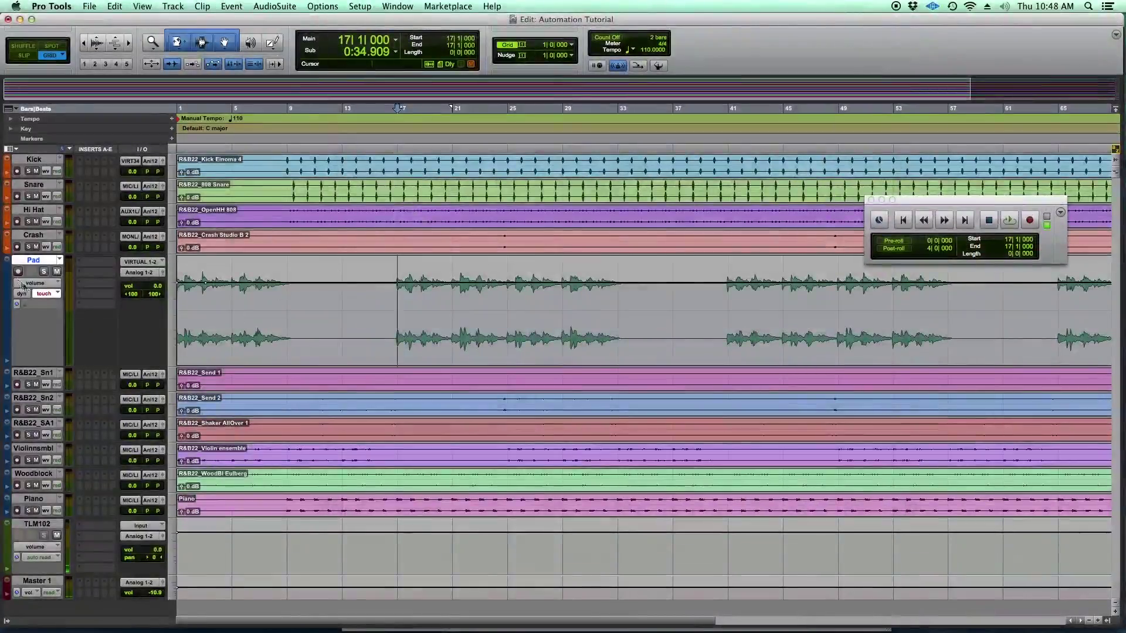
Set the Pad track's automation mode to latch and place the edit cursor at bar 17.
{"action": "left_click", "coordinate": [50, 294]}
{"action": "left_click", "coordinate": [53, 303]}
{"action": "key", "text": "Return"}
{"action": "left_click", "coordinate": [389, 282]}
{"action": "key", "text": "super+z"}
{"action": "left_click", "coordinate": [390, 302]}
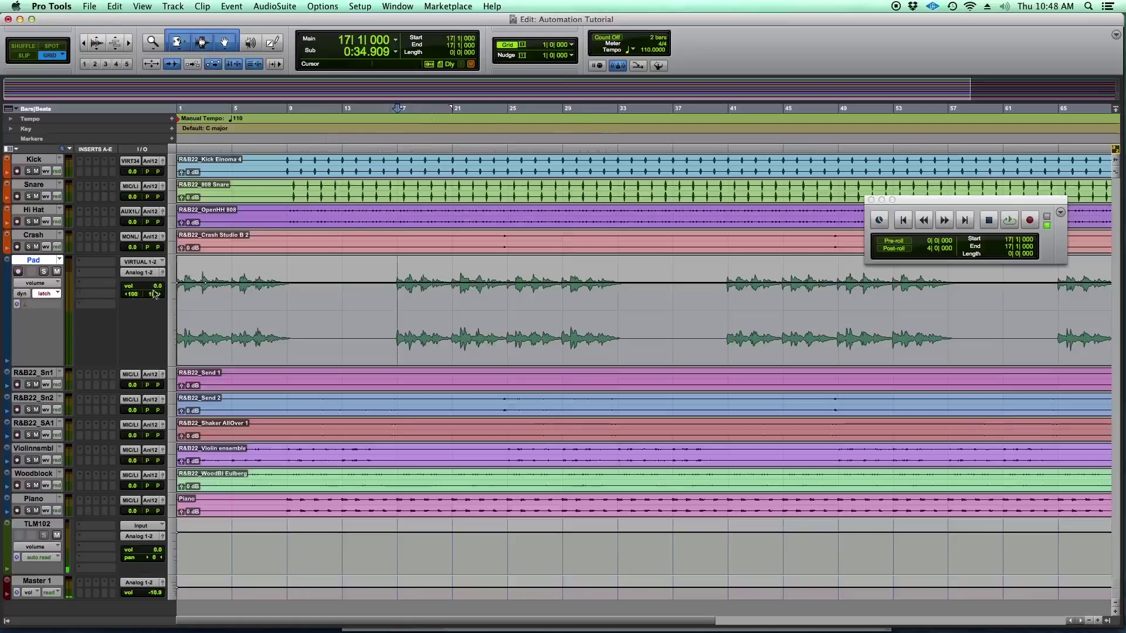
Write Pad volume automation during playback from bar 17: dip, return to about 0 dB, and drop to -11.4 dB until bar 33.
{"action": "key", "text": "space"}
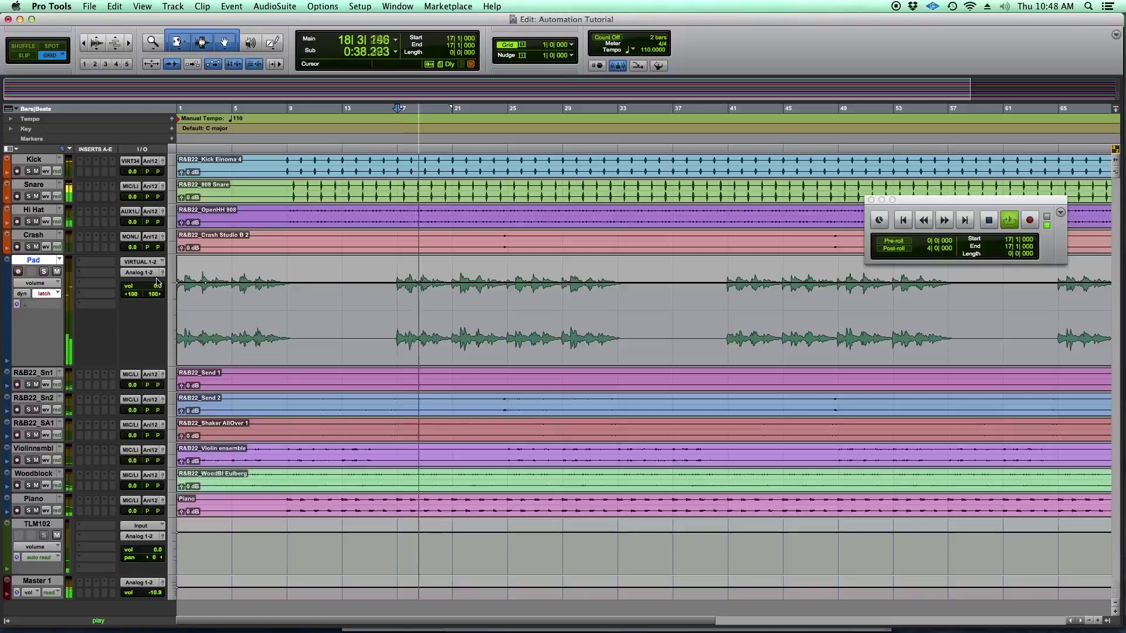
{"action": "left_click_drag", "start_coordinate": [159, 291], "coordinate": [157, 300]}
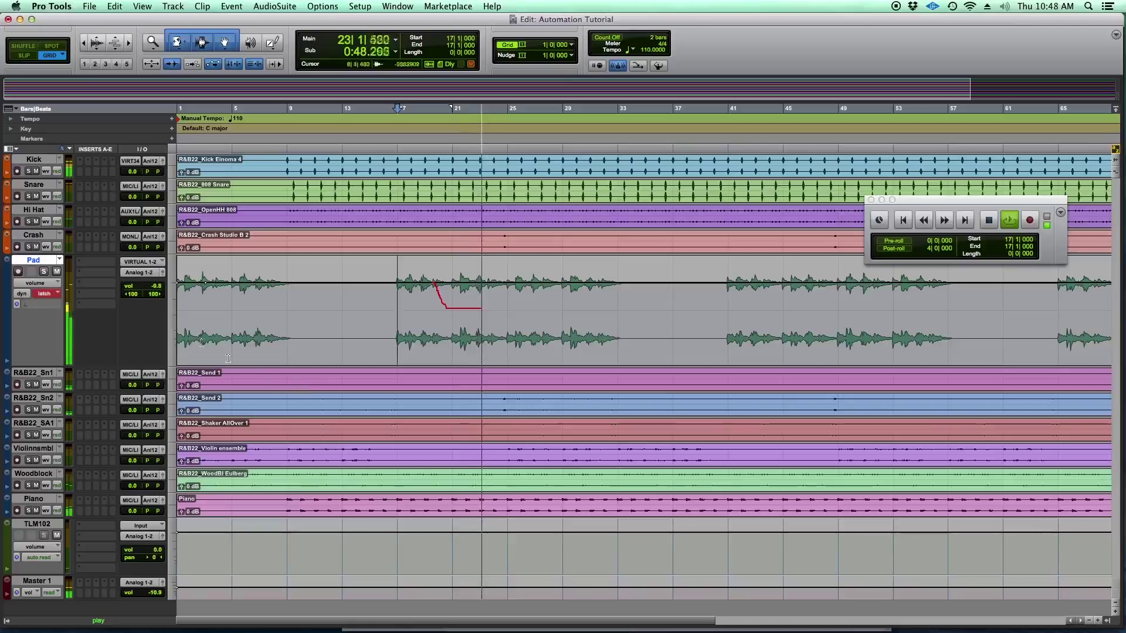
{"action": "left_click_drag", "start_coordinate": [155, 287], "coordinate": [158, 276]}
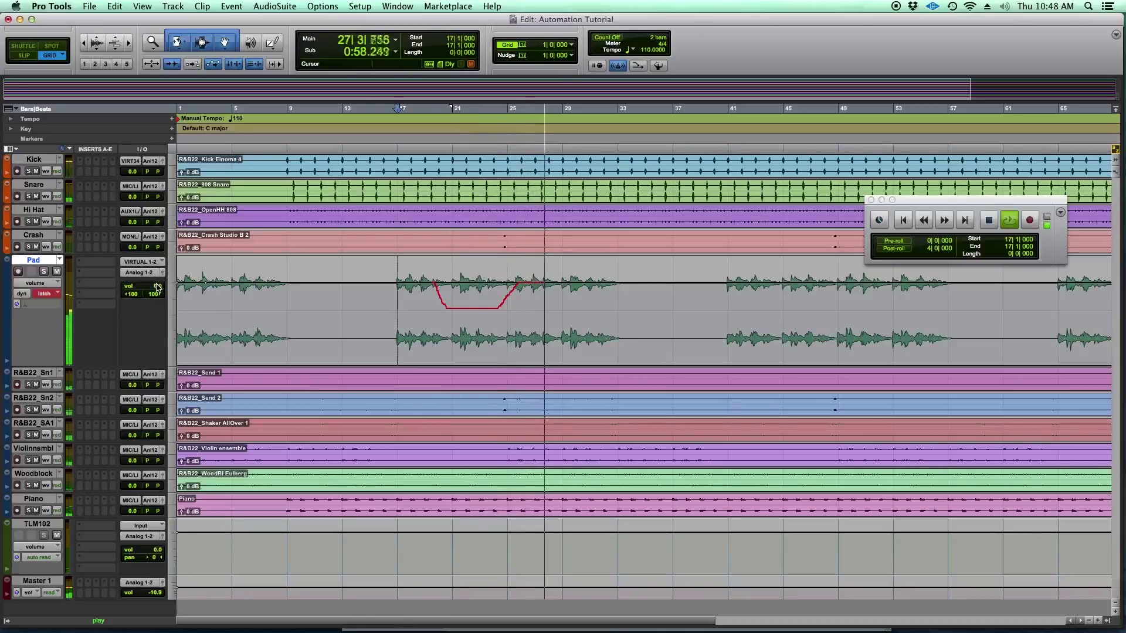
{"action": "left_click_drag", "start_coordinate": [157, 286], "coordinate": [157, 301]}
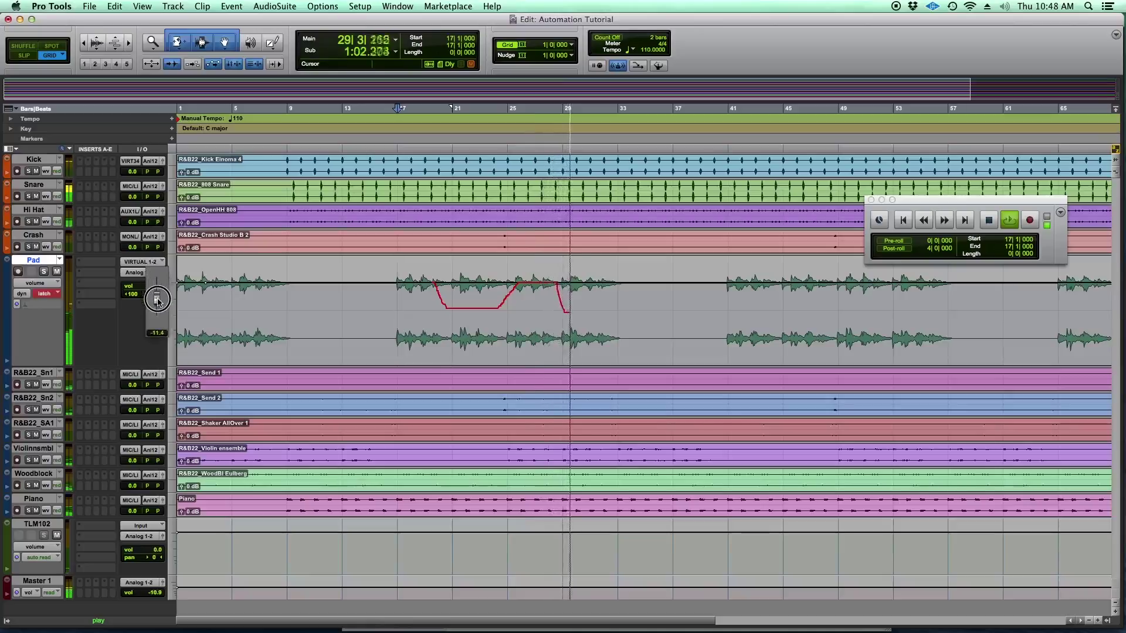
{"action": "left_click_drag", "start_coordinate": [157, 301], "coordinate": [157, 300]}
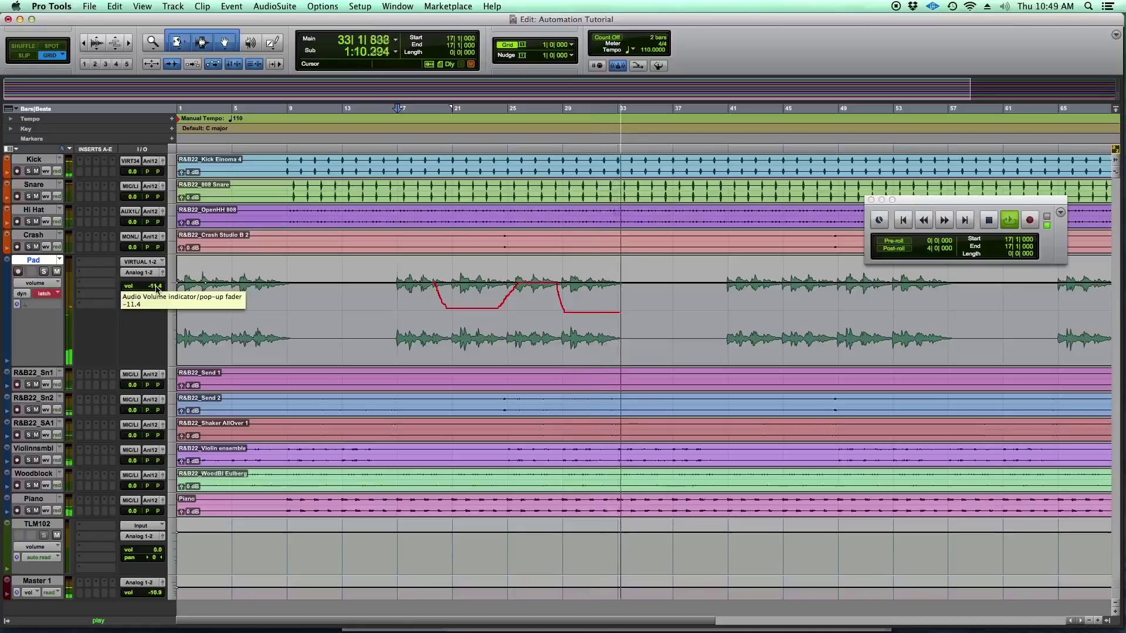
{"action": "key", "text": "space"}
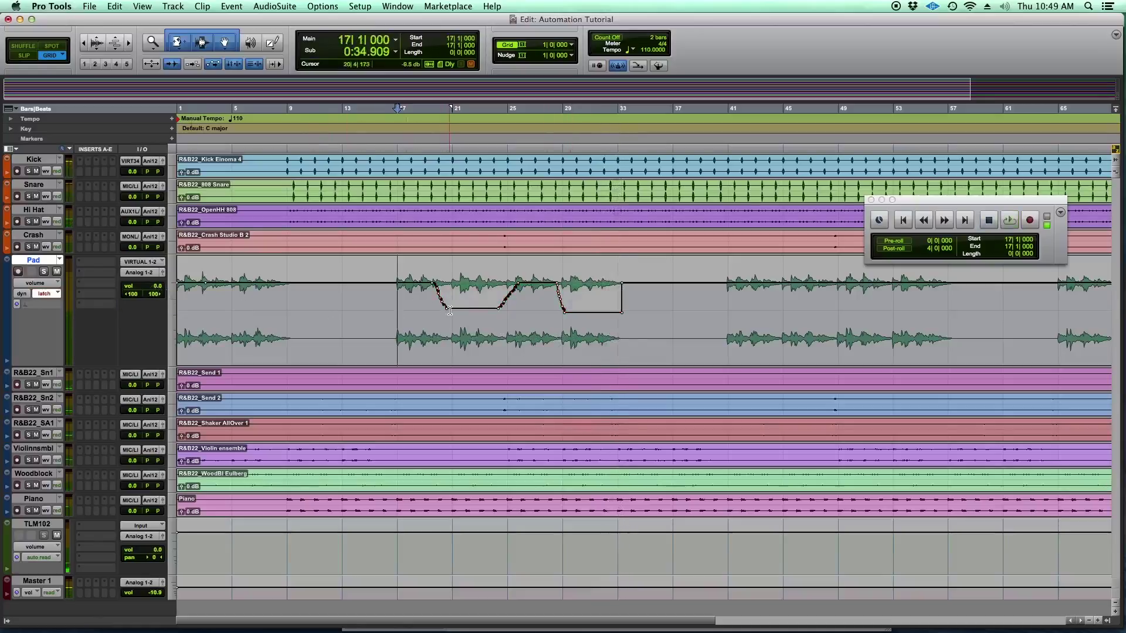
Examine the Pad's latch-written volume automation by selecting bars 26 to 29, bars 30 to 33, and bars 16 to 35.
{"action": "left_click", "coordinate": [154, 286]}
{"action": "left_click_drag", "start_coordinate": [521, 291], "coordinate": [562, 301]}
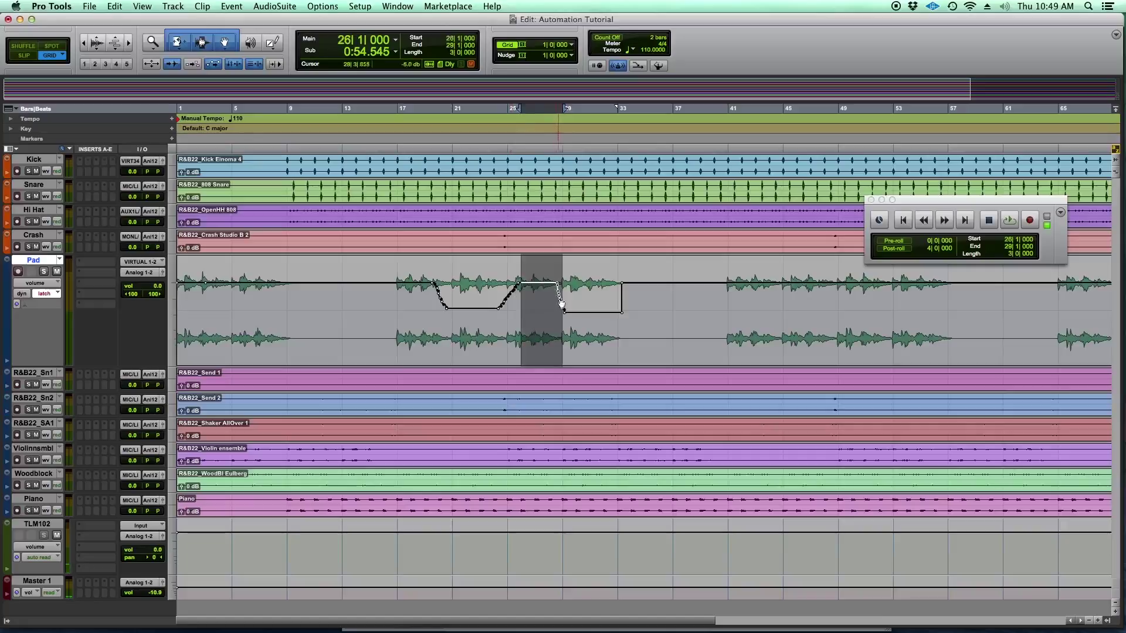
{"action": "left_click_drag", "start_coordinate": [612, 315], "coordinate": [573, 313]}
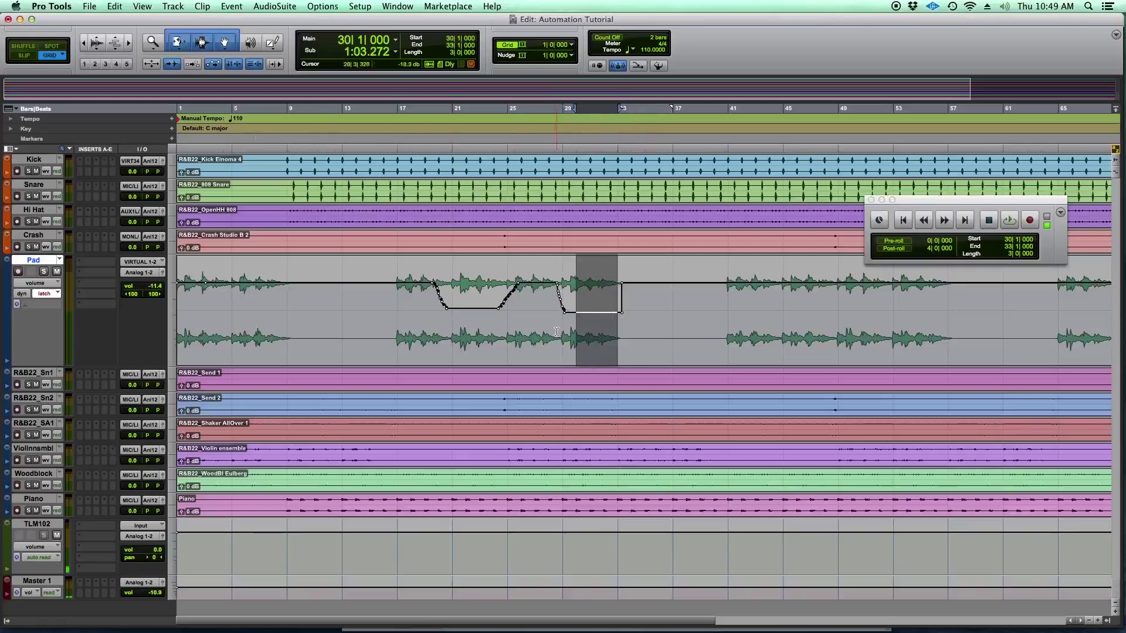
{"action": "left_click", "coordinate": [463, 319]}
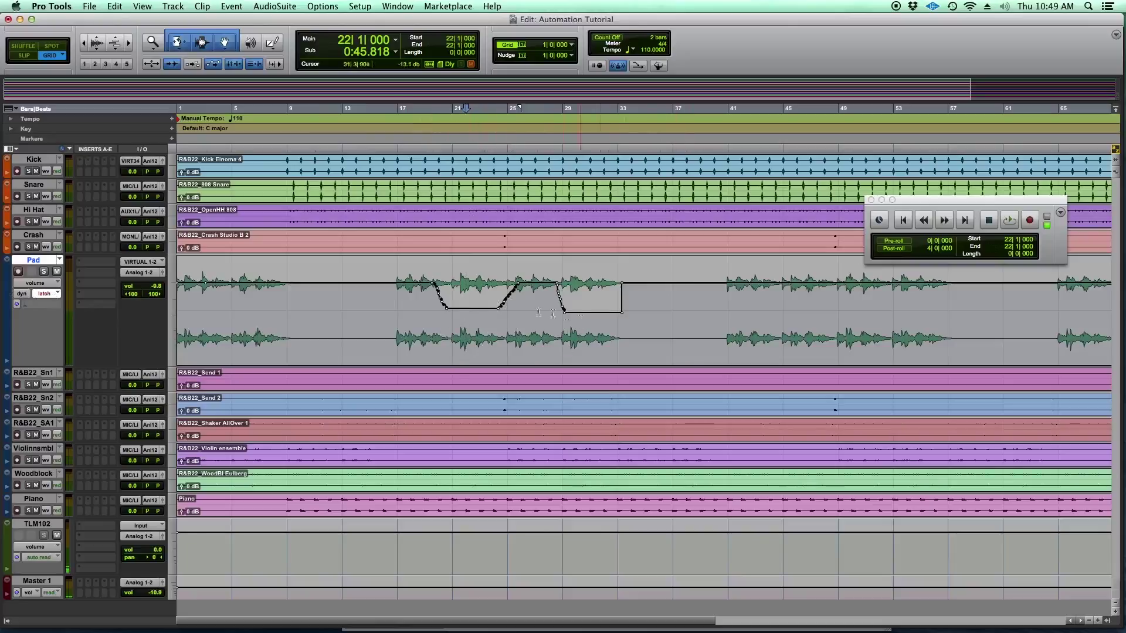
{"action": "left_click_drag", "start_coordinate": [642, 304], "coordinate": [383, 309]}
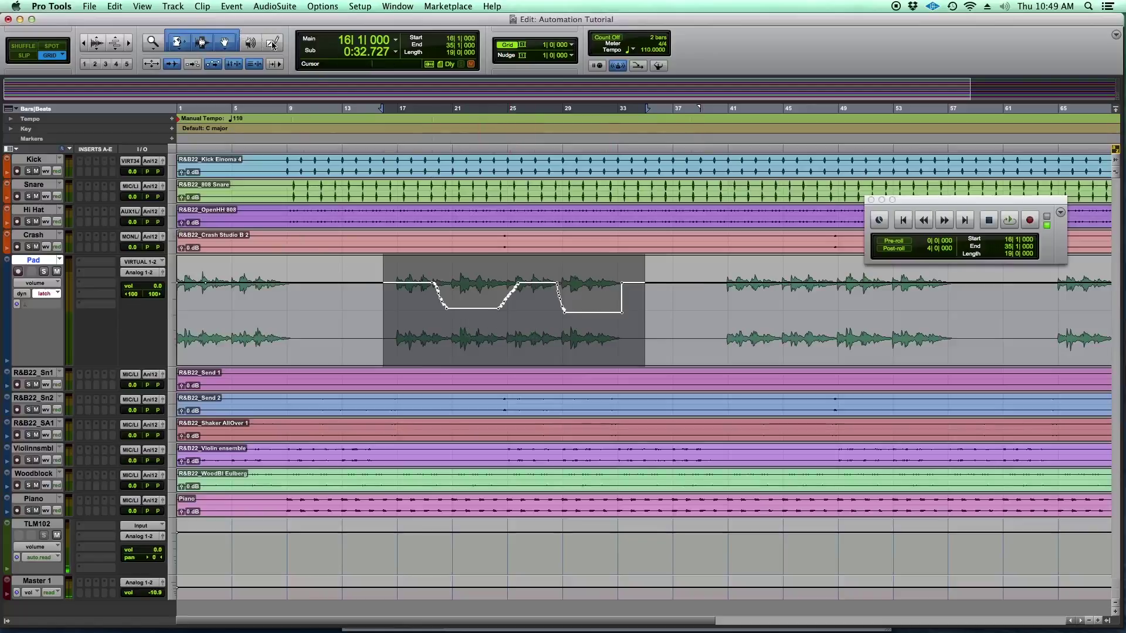
Try drawing Triangle-shaped Pencil volume automation over two stretches of the Pad track between bars 17 and 36, and undo both.
{"action": "left_click", "coordinate": [273, 45]}
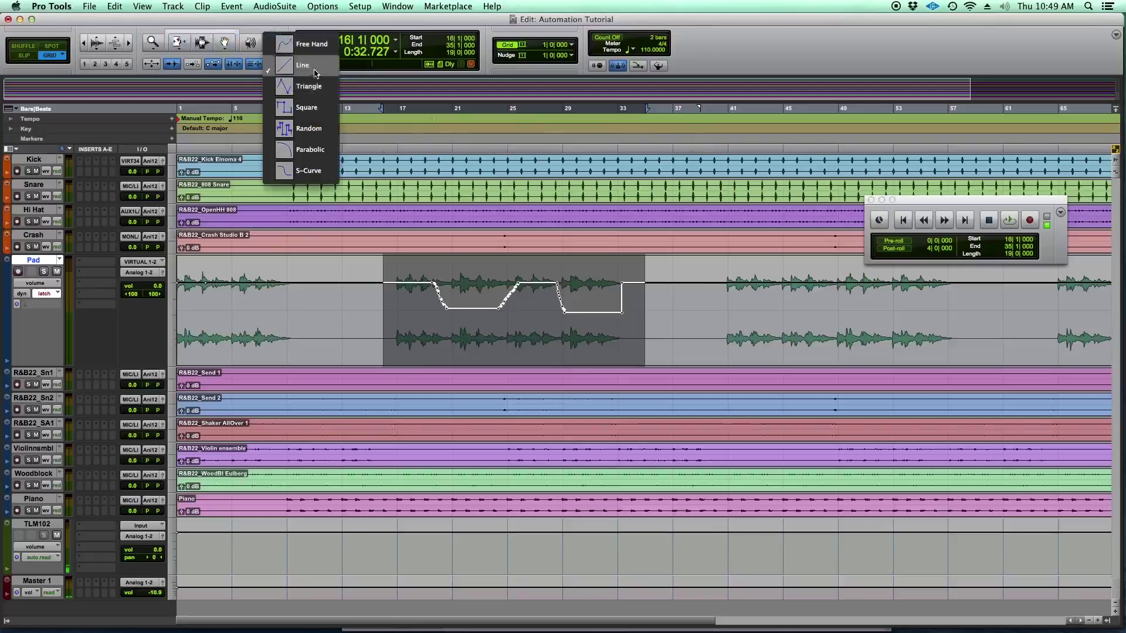
{"action": "left_click", "coordinate": [308, 129]}
{"action": "left_click_drag", "start_coordinate": [397, 305], "coordinate": [462, 274]}
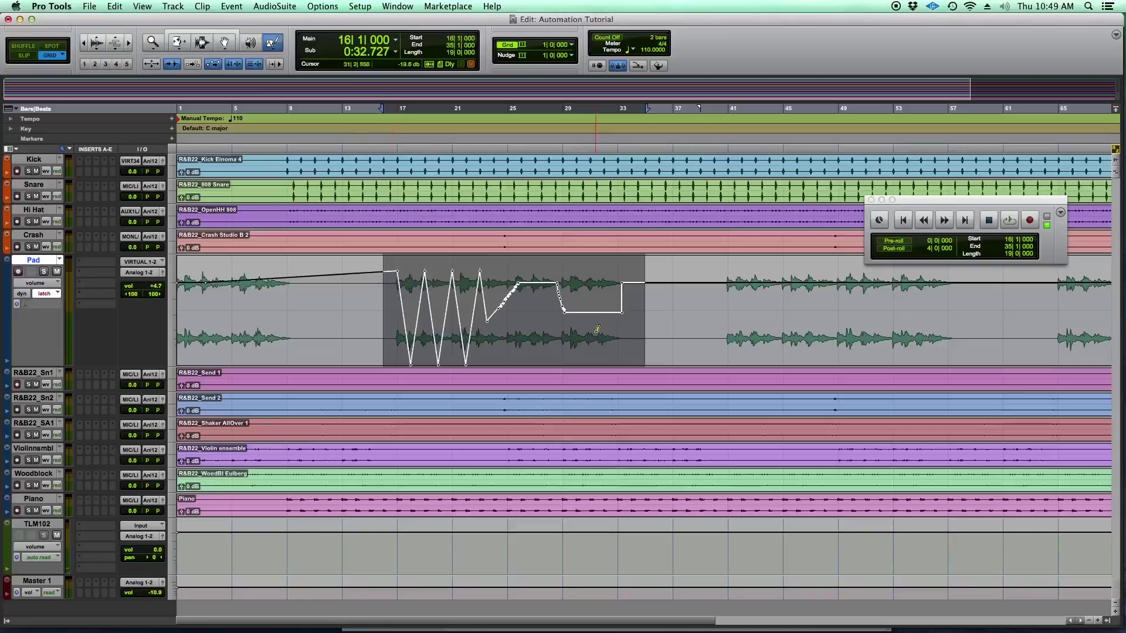
{"action": "left_click_drag", "start_coordinate": [654, 287], "coordinate": [656, 288]}
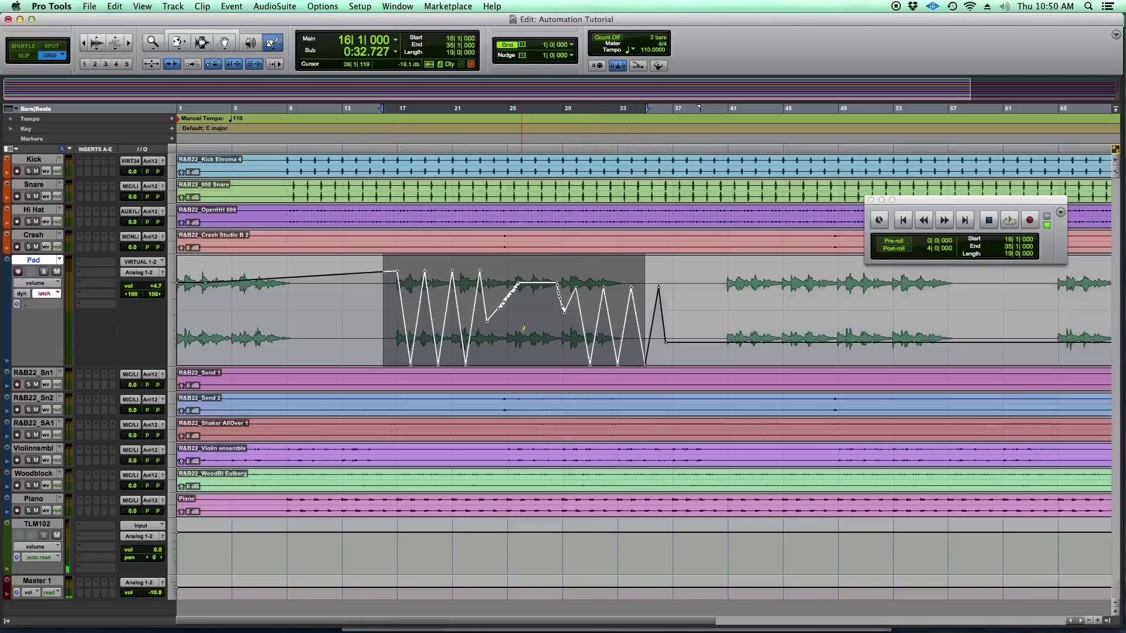
{"action": "key", "text": "super+z"}
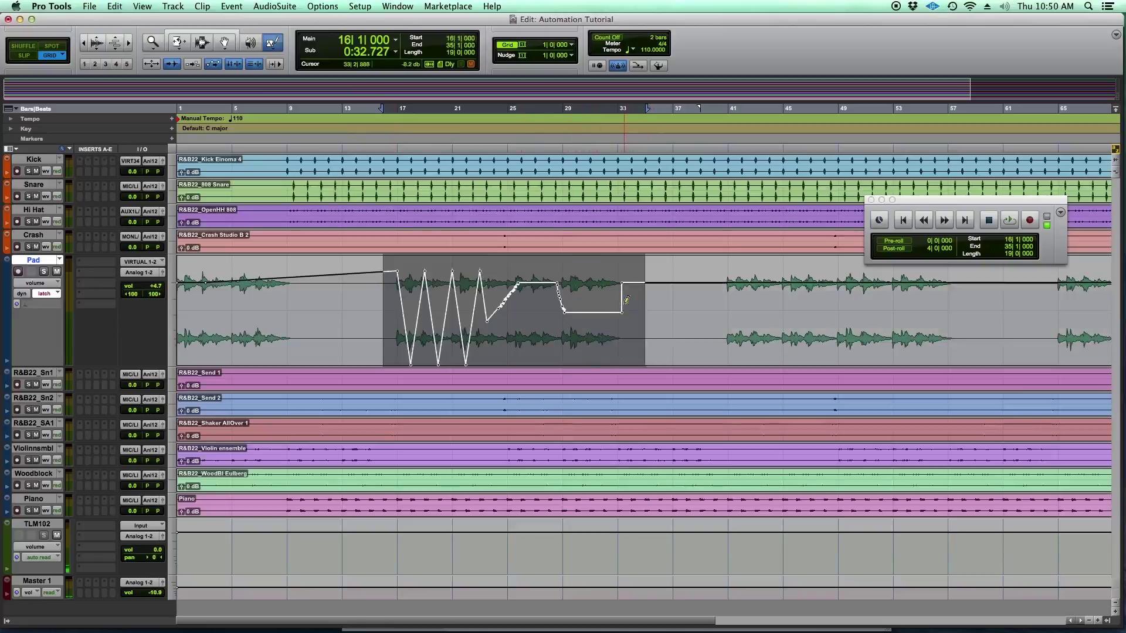
{"action": "key", "text": "super+z"}
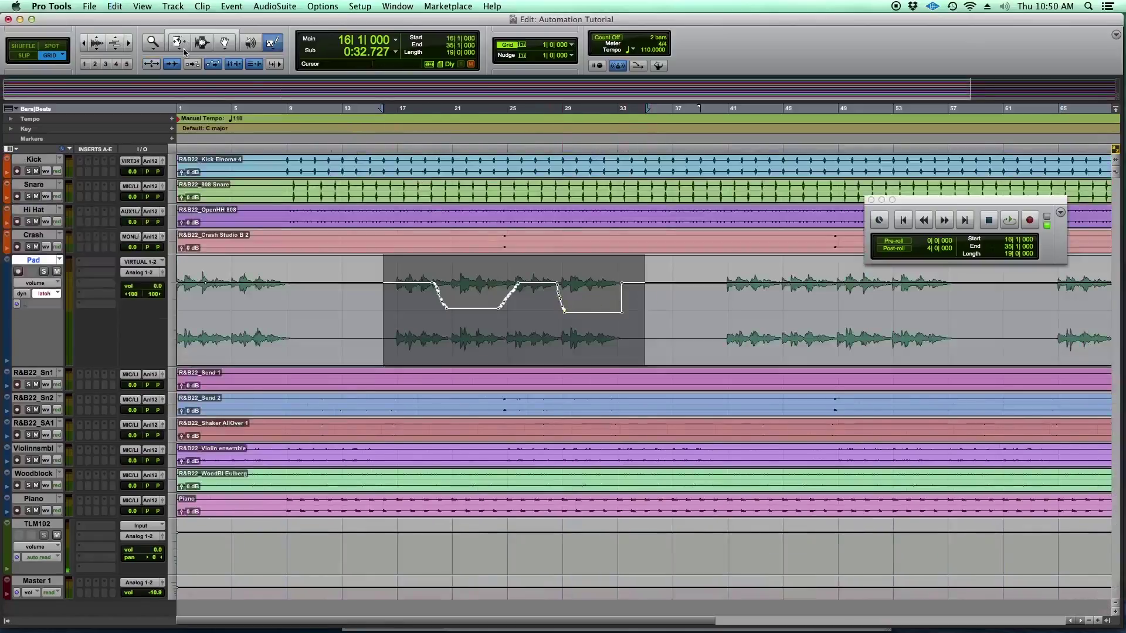
Clear the Pad's volume automation between bars 16 and 35 and draw a Triangle pattern around the 0 dB line across bars 17 to 33.
{"action": "left_click", "coordinate": [201, 39]}
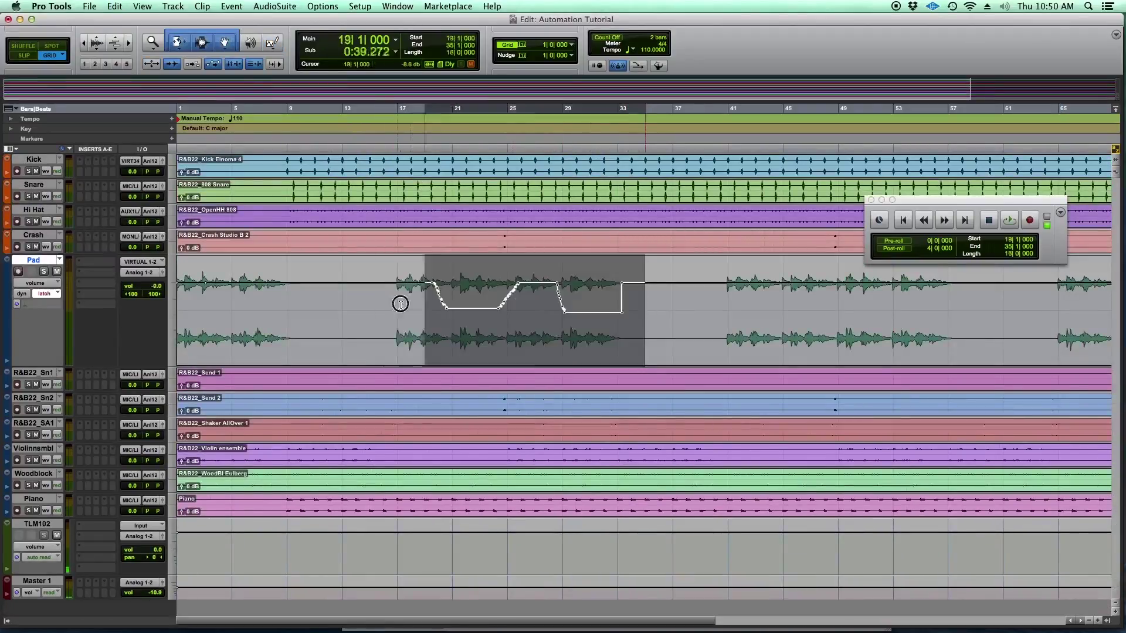
{"action": "key", "text": "super+z"}
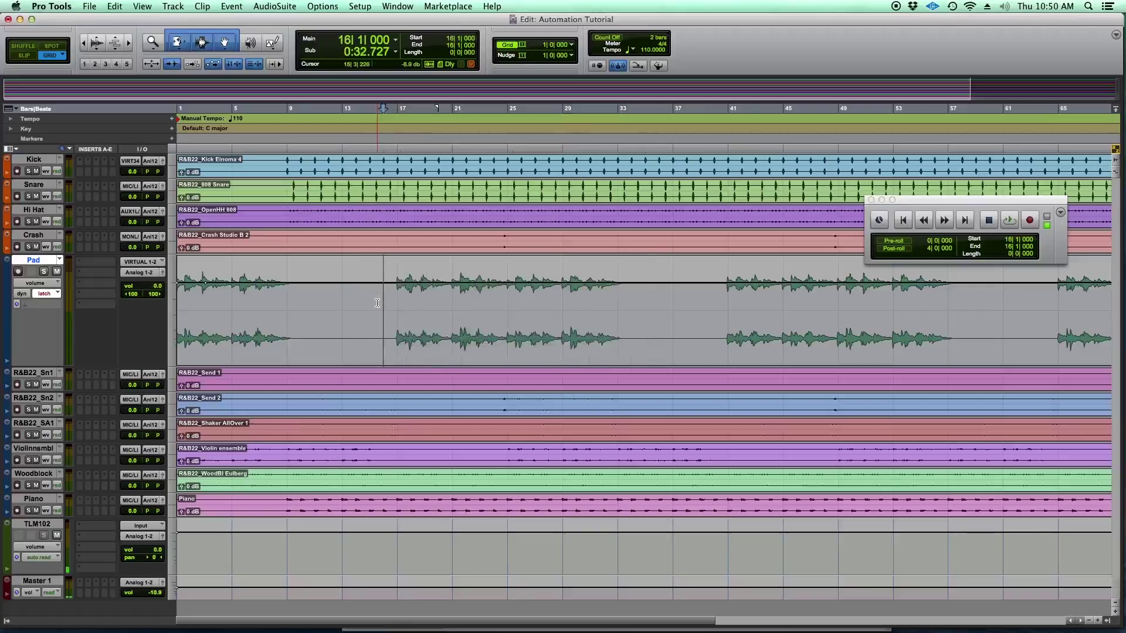
{"action": "left_click", "coordinate": [278, 52]}
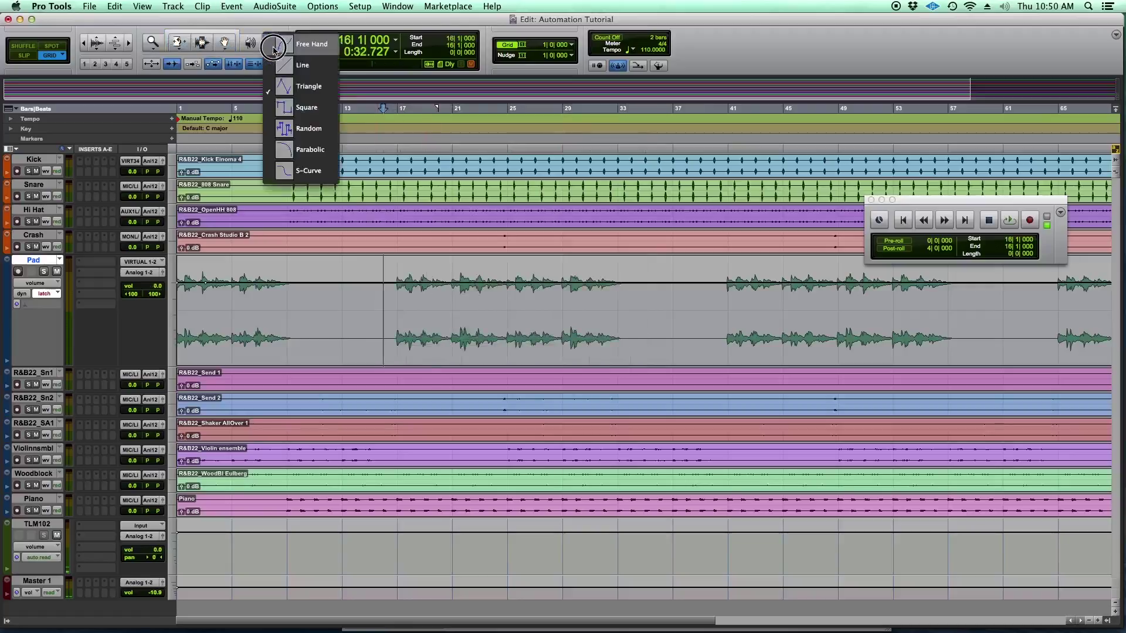
{"action": "left_click", "coordinate": [292, 88]}
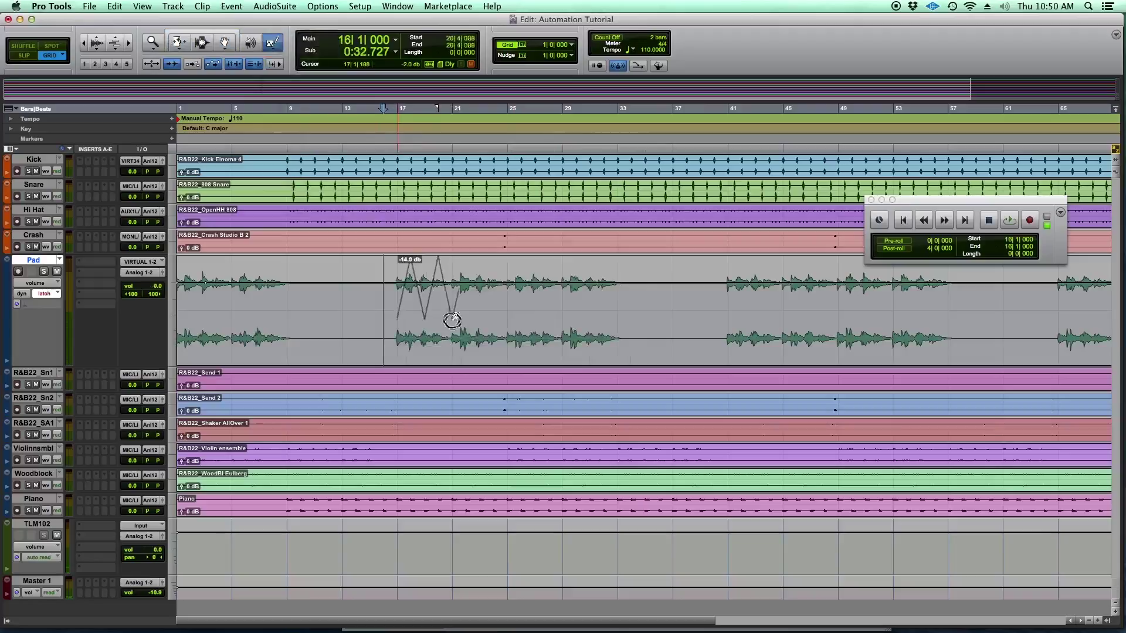
{"action": "left_click_drag", "start_coordinate": [492, 315], "coordinate": [501, 302]}
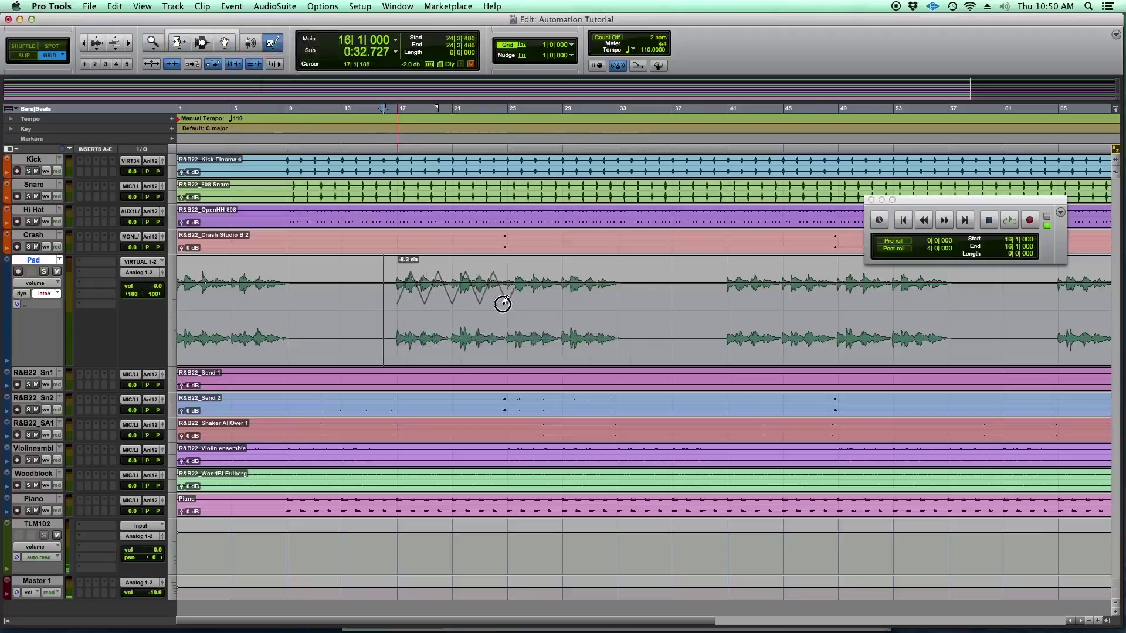
{"action": "left_click_drag", "start_coordinate": [557, 307], "coordinate": [614, 303]}
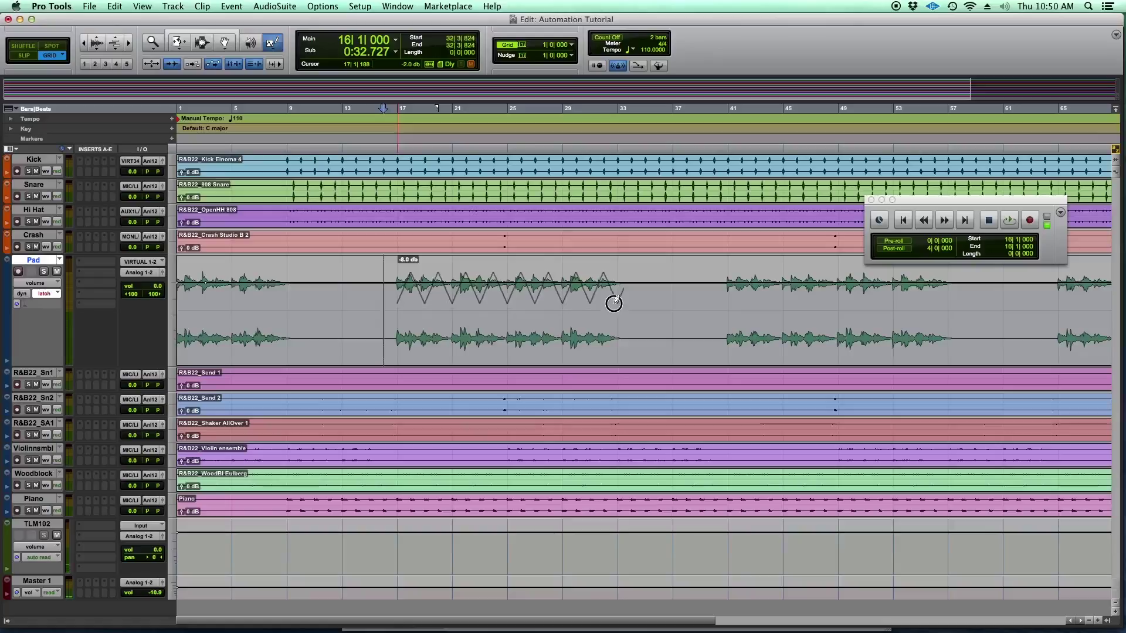
{"action": "left_click_drag", "start_coordinate": [614, 303], "coordinate": [618, 302]}
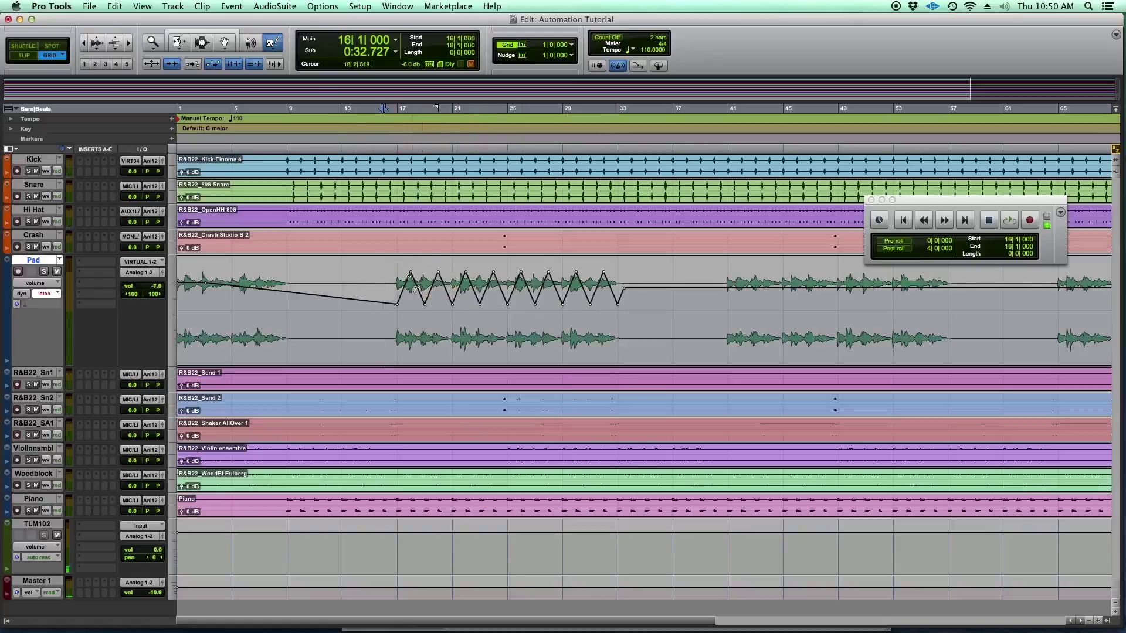
Play the Pad track's triangle volume automation from bar 17, look over the track view options and stop playback.
{"action": "left_click", "coordinate": [202, 30]}
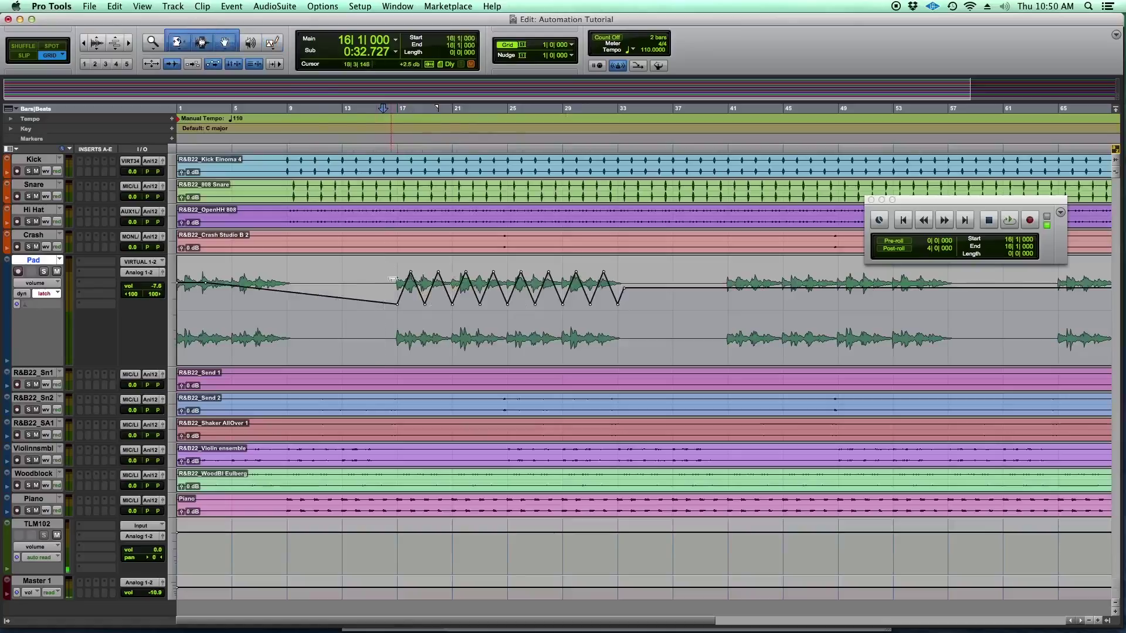
{"action": "left_click", "coordinate": [396, 300]}
{"action": "key", "text": "space"}
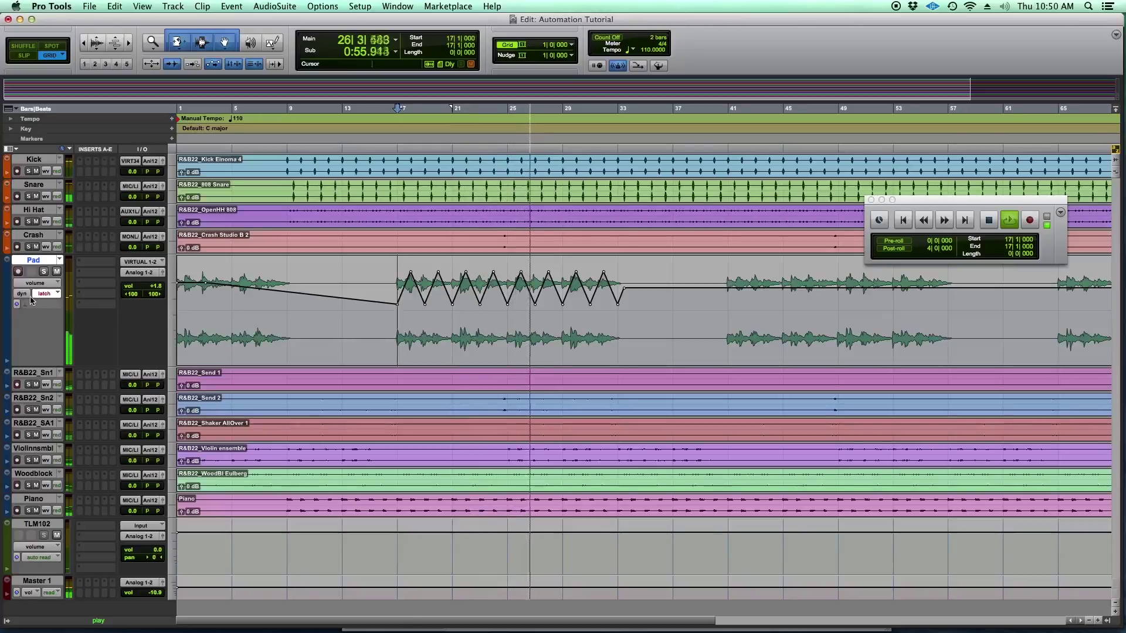
{"action": "left_click", "coordinate": [43, 282]}
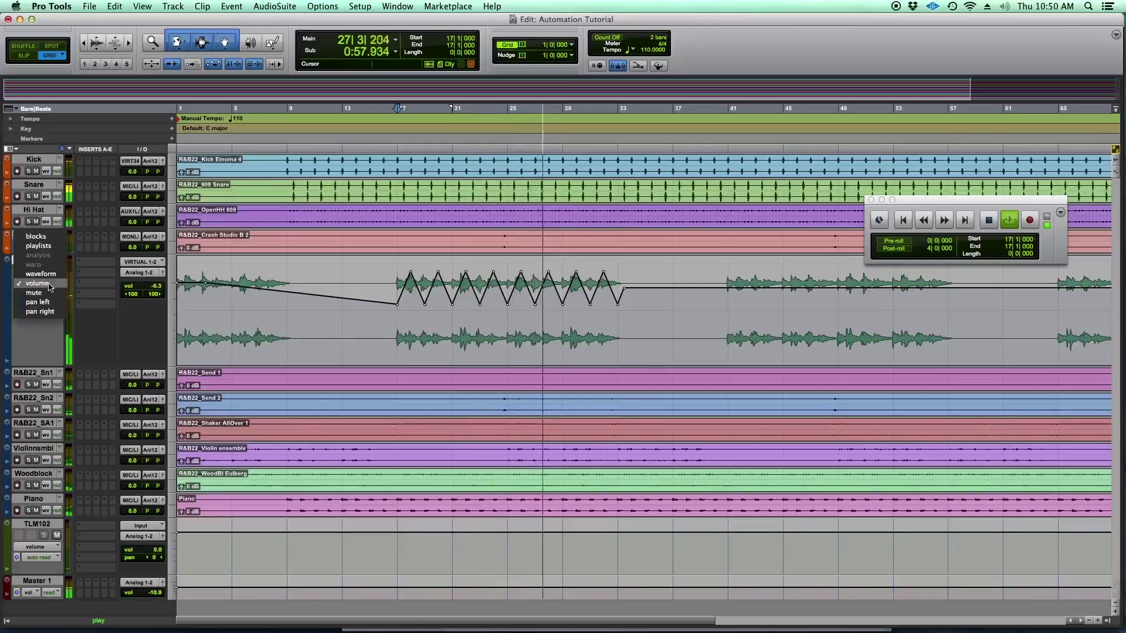
{"action": "left_click", "coordinate": [96, 320]}
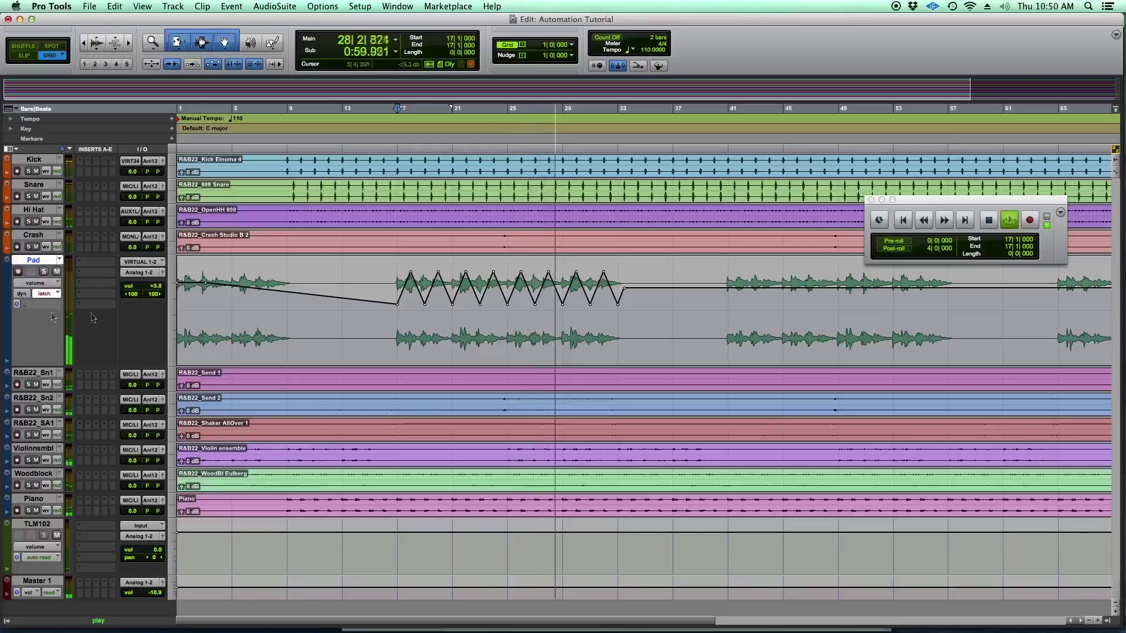
{"action": "key", "text": "space"}
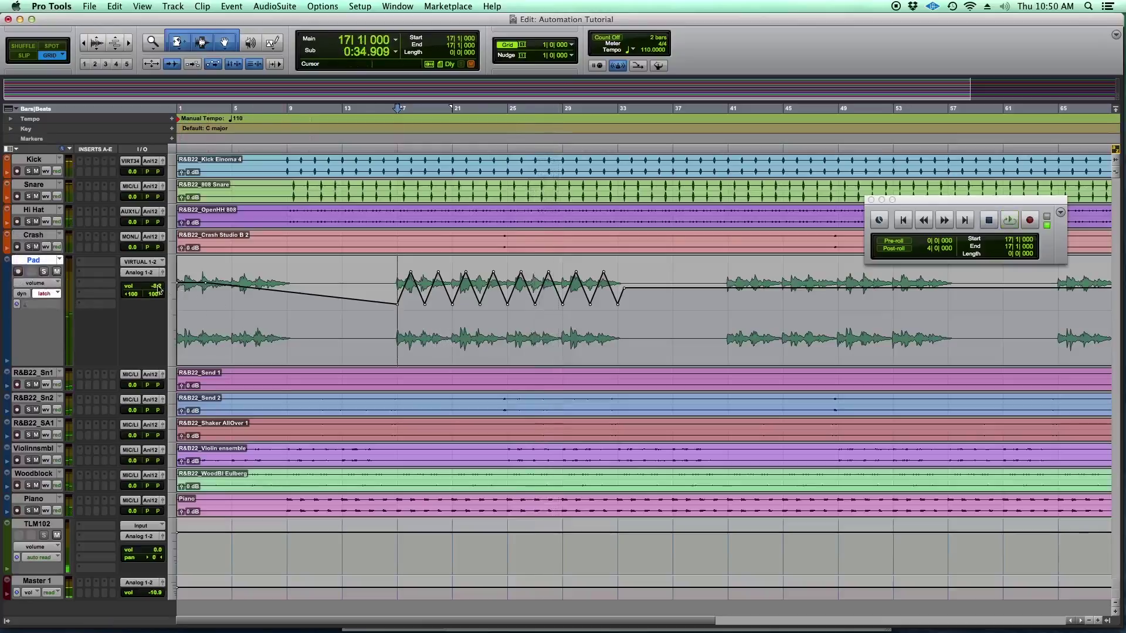
Redraw the Pad's triangle volume automation at a much lower level from bar 17 to about bar 34 with the Pencil tool.
{"action": "key", "text": "F10"}
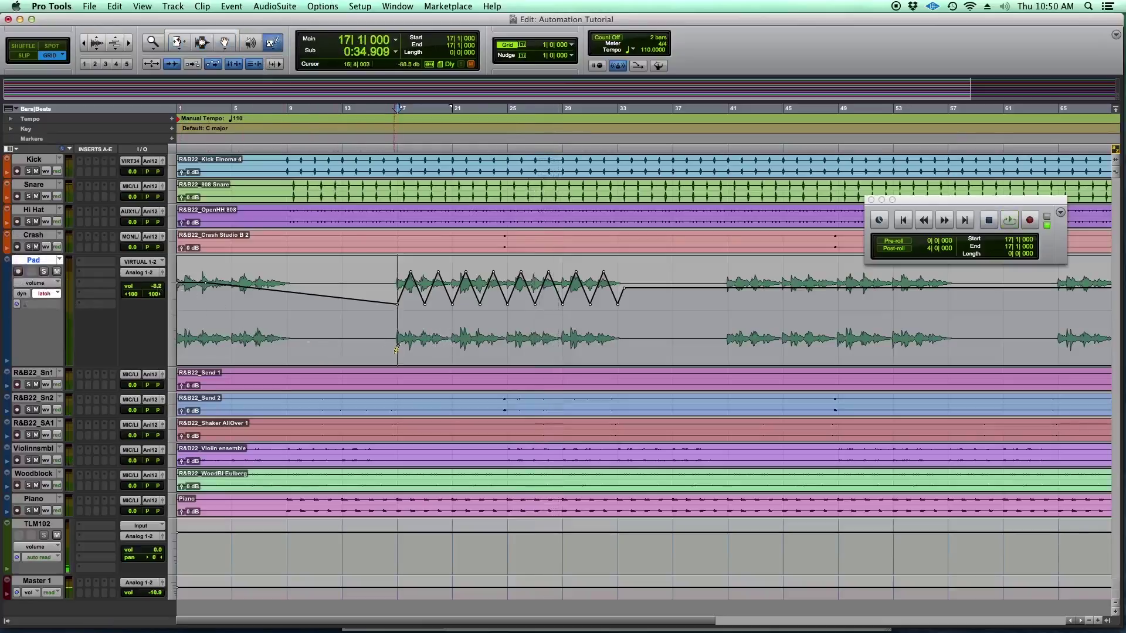
{"action": "left_click_drag", "start_coordinate": [538, 333], "coordinate": [616, 337]}
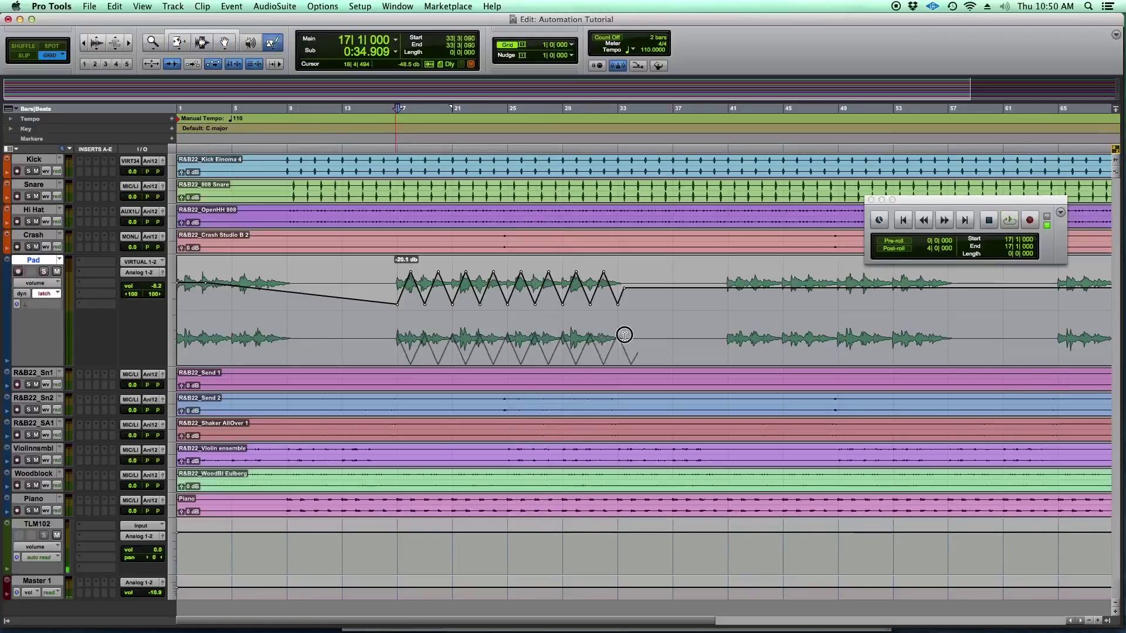
{"action": "mouse_move", "coordinate": [619, 338]}
{"action": "left_mouse_down"}
{"action": "mouse_move", "coordinate": [618, 320]}
{"action": "mouse_move", "coordinate": [628, 339]}
{"action": "left_mouse_up"}
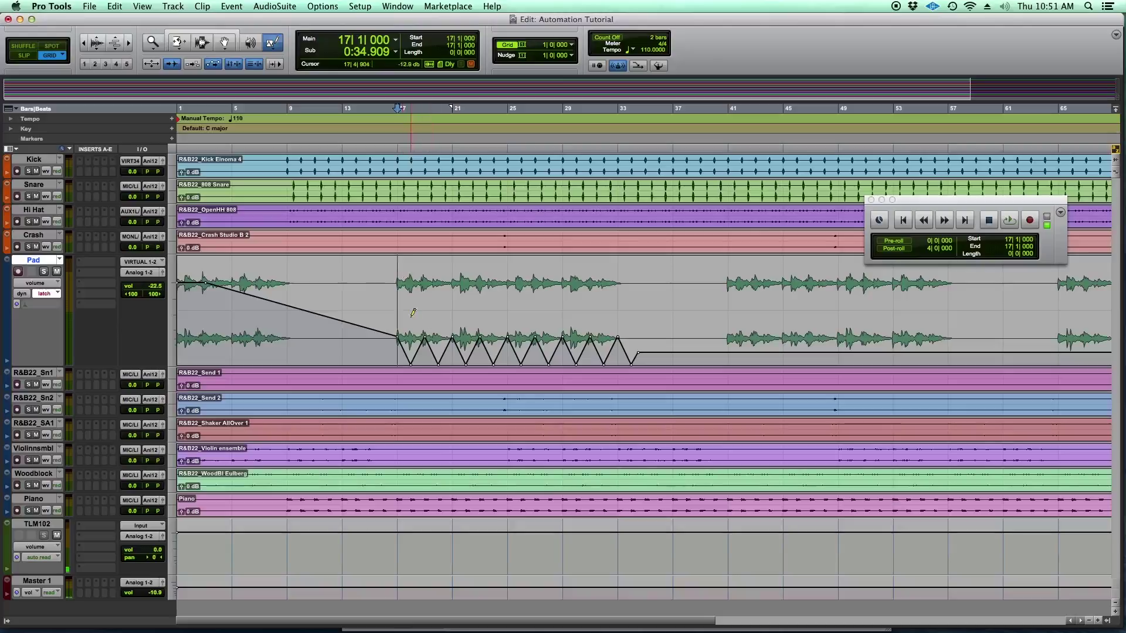
Undo the last triangle drawing, clear the Pad's volume automation between bars 16 and 34, and place the edit cursor at bar 2.
{"action": "key", "text": "super+z"}
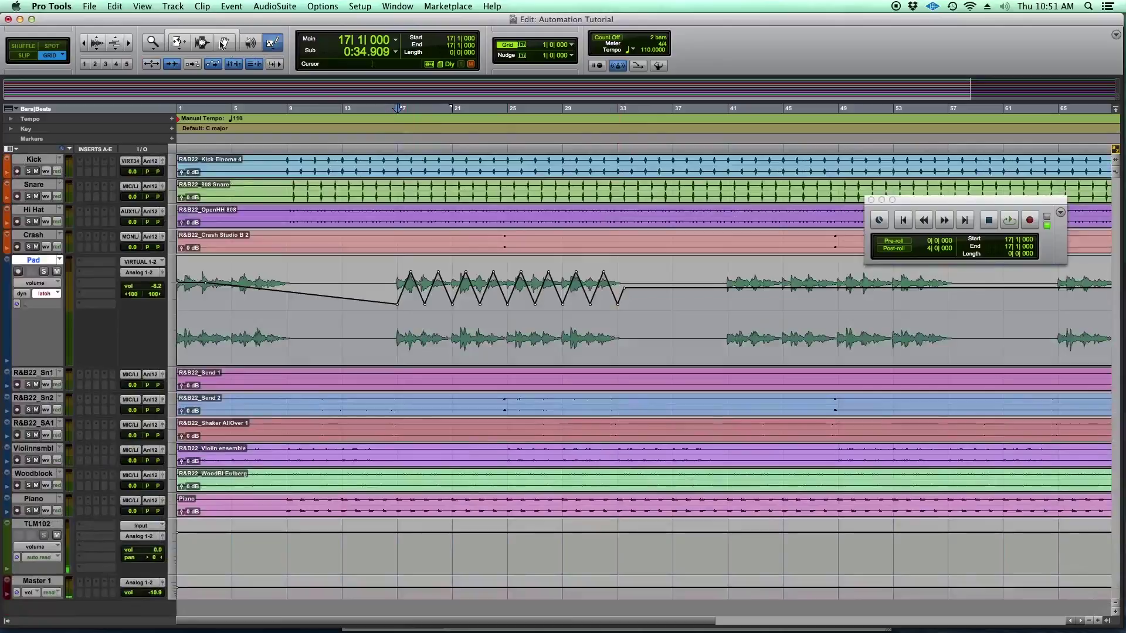
{"action": "left_click", "coordinate": [209, 33]}
{"action": "left_click_drag", "start_coordinate": [629, 307], "coordinate": [381, 305]}
{"action": "key", "text": "super+z"}
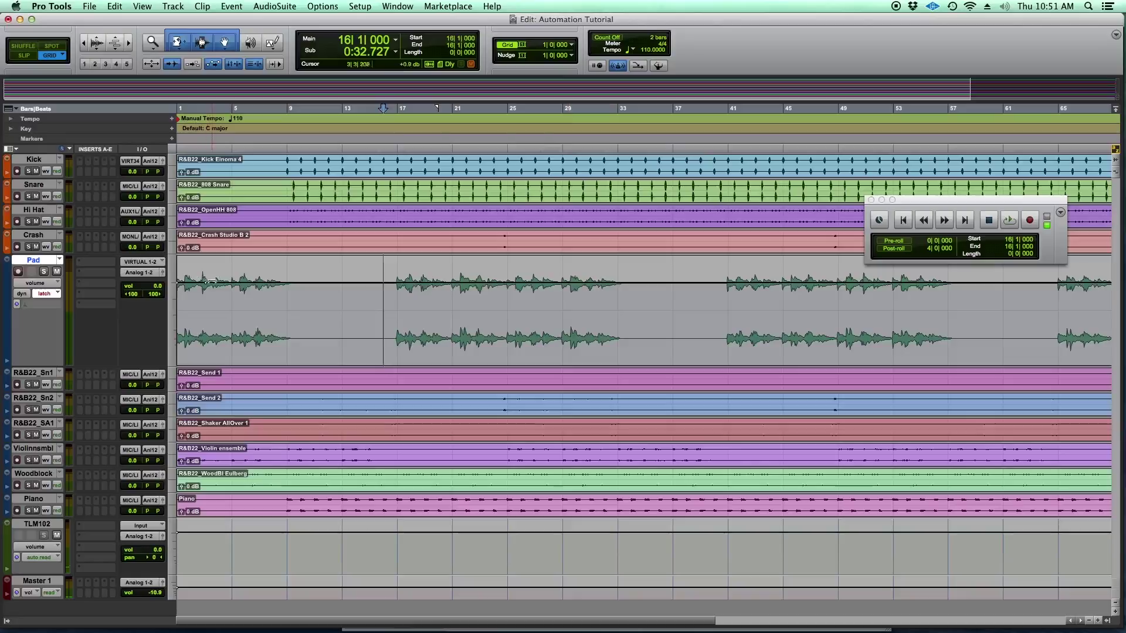
{"action": "left_click_drag", "start_coordinate": [220, 291], "coordinate": [192, 291]}
{"action": "left_click", "coordinate": [192, 291]}
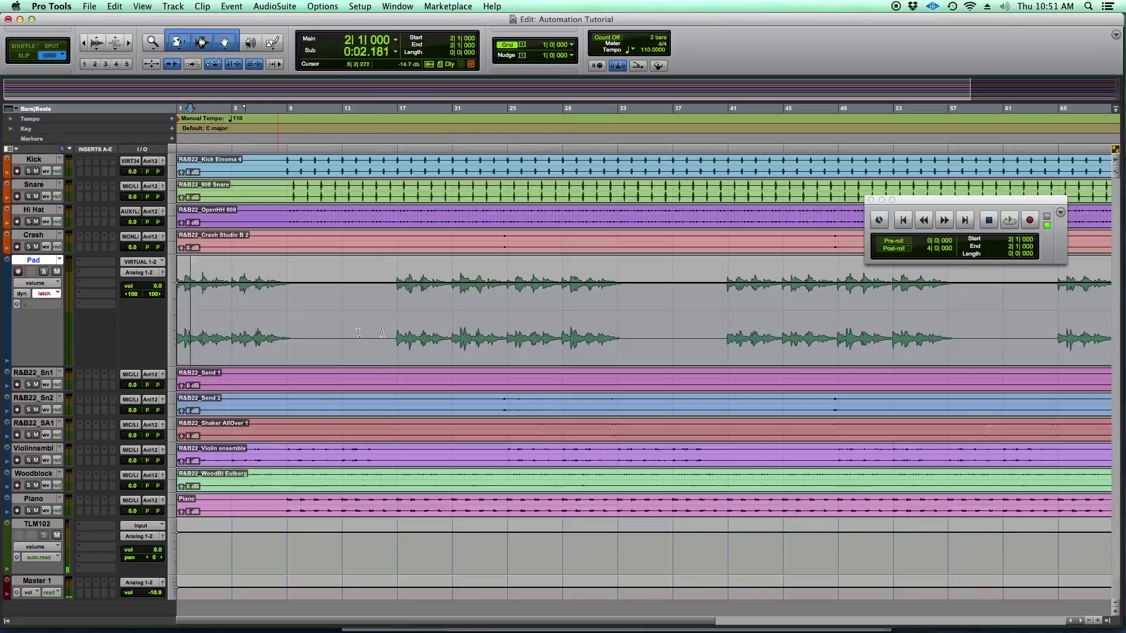
Draw Triangle-shaped volume automation well below 0 dB on the Pad from bar 18 to about bar 35 and play from bar 17.
{"action": "left_click", "coordinate": [273, 43]}
{"action": "mouse_move", "coordinate": [413, 302]}
{"action": "left_mouse_down"}
{"action": "mouse_move", "coordinate": [492, 258]}
{"action": "mouse_move", "coordinate": [618, 276]}
{"action": "mouse_move", "coordinate": [641, 302]}
{"action": "mouse_move", "coordinate": [636, 335]}
{"action": "mouse_move", "coordinate": [638, 311]}
{"action": "mouse_move", "coordinate": [650, 339]}
{"action": "left_mouse_up"}
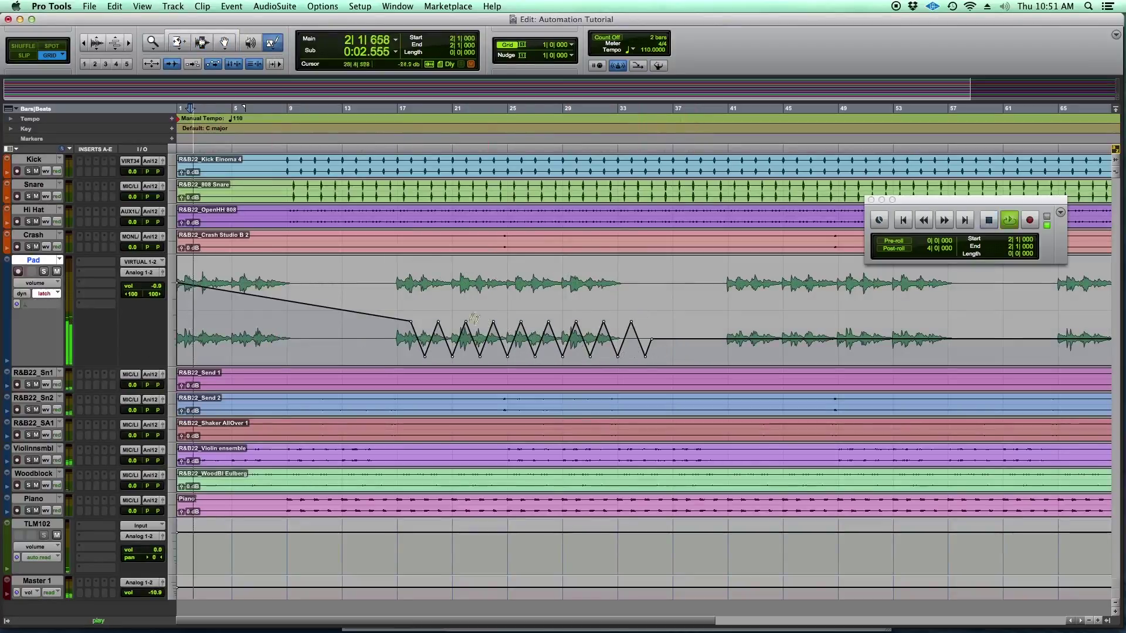
{"action": "key", "text": "super+7"}
{"action": "left_click", "coordinate": [396, 294]}
{"action": "key", "text": "space"}
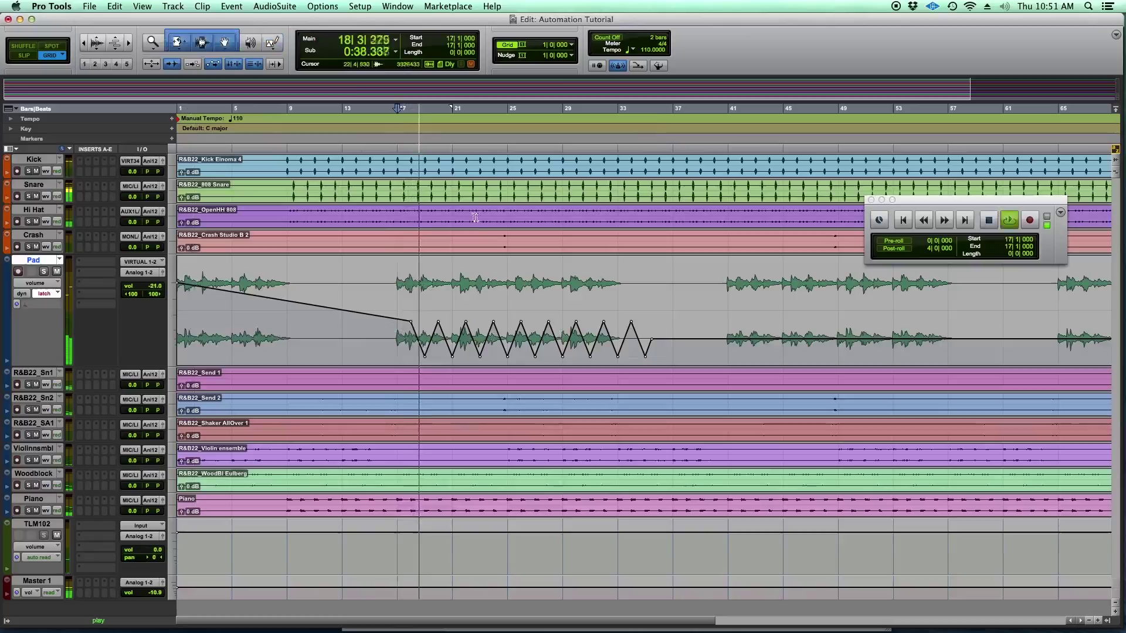
Clear the Pad's triangle automation and draw a Square-shaped Pencil pattern from bar 18 to about bar 32 with playback stopped.
{"action": "left_click", "coordinate": [273, 43]}
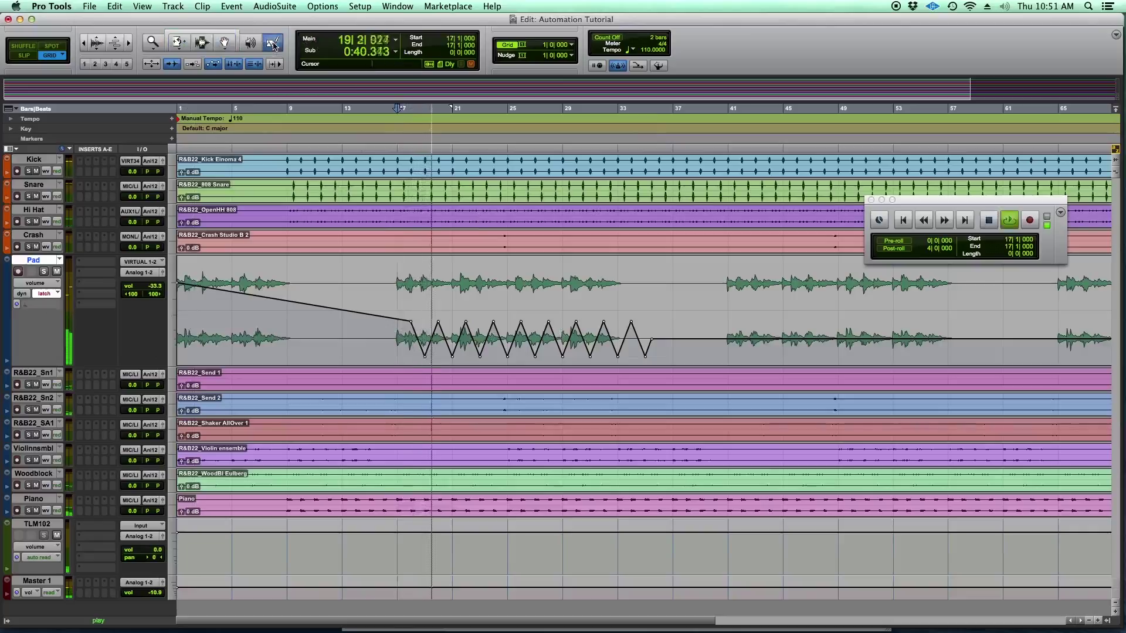
{"action": "left_click", "coordinate": [272, 43]}
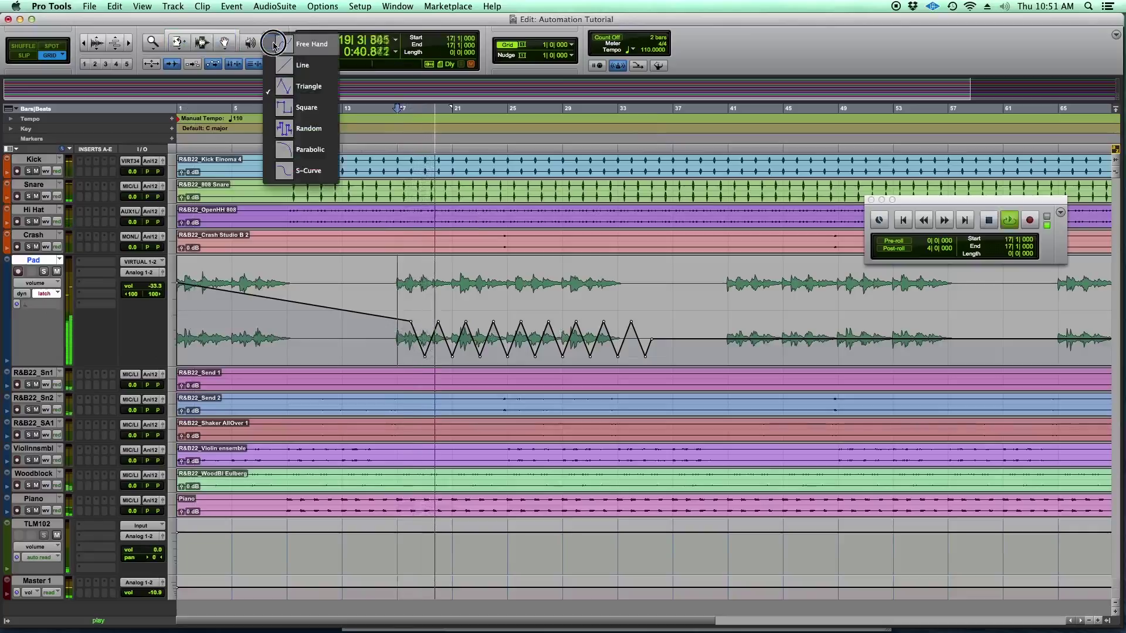
{"action": "left_click", "coordinate": [311, 108]}
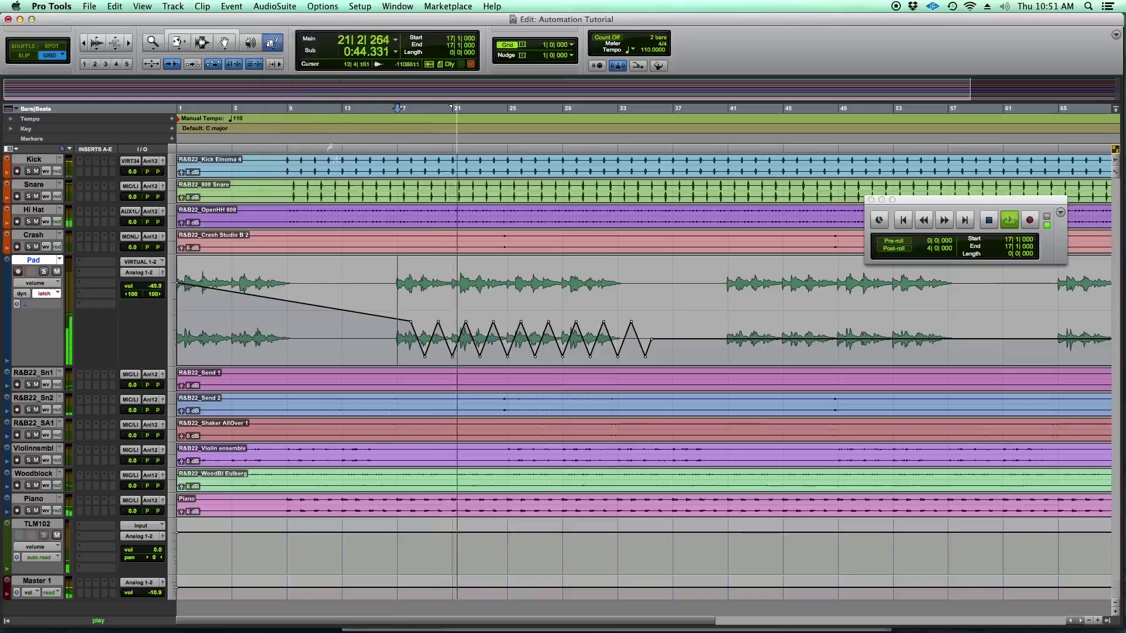
{"action": "key", "text": "space"}
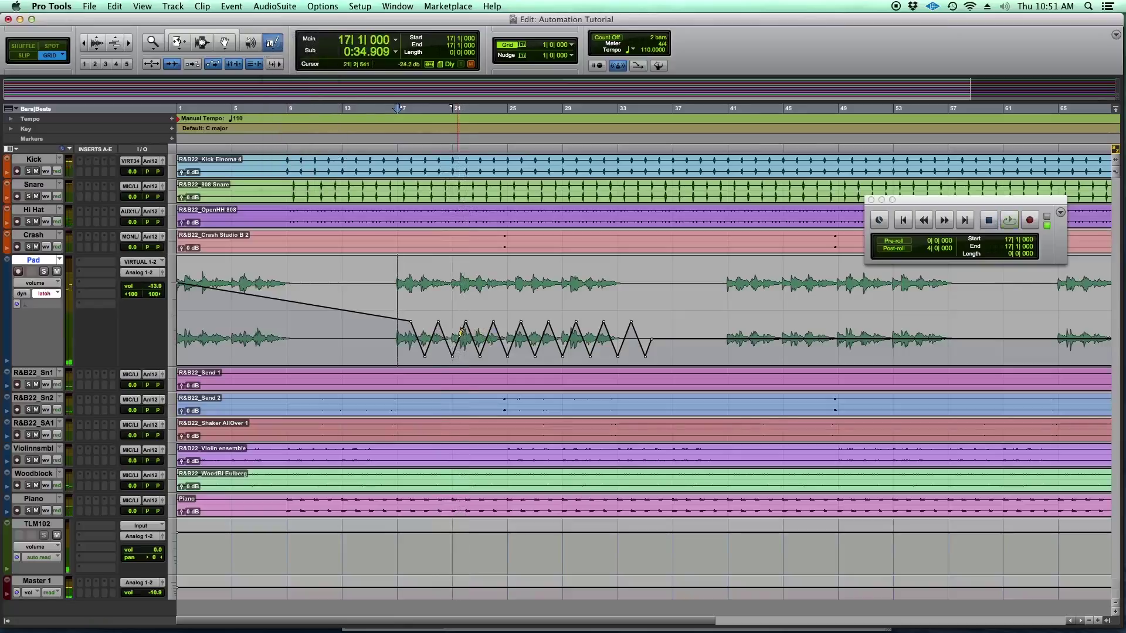
{"action": "key", "text": "super+z"}
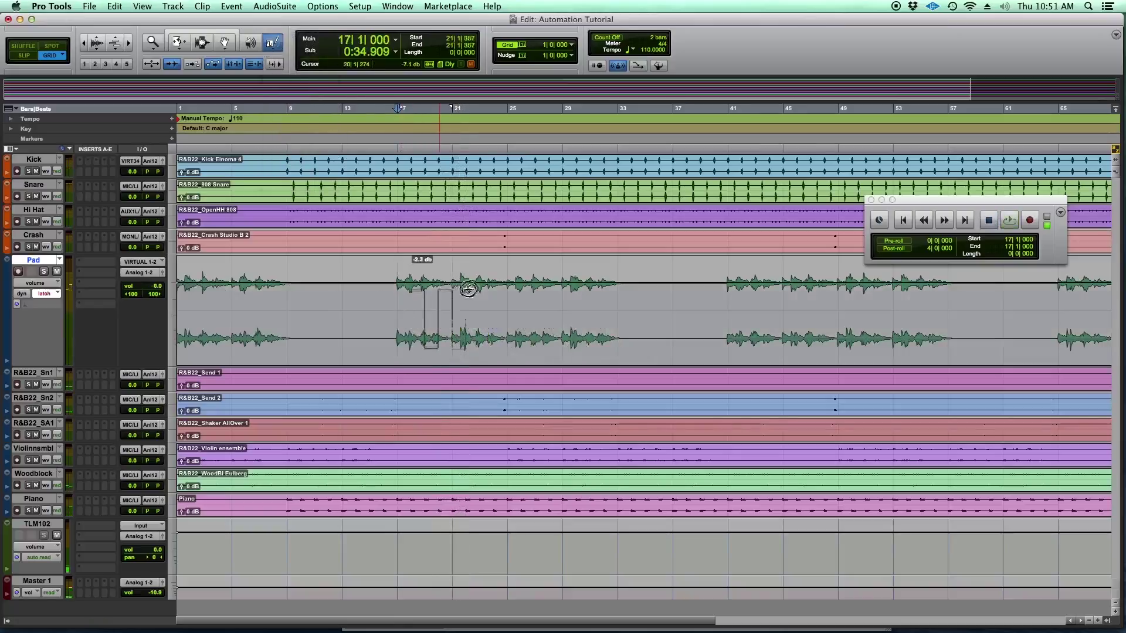
{"action": "left_click_drag", "start_coordinate": [506, 297], "coordinate": [602, 293]}
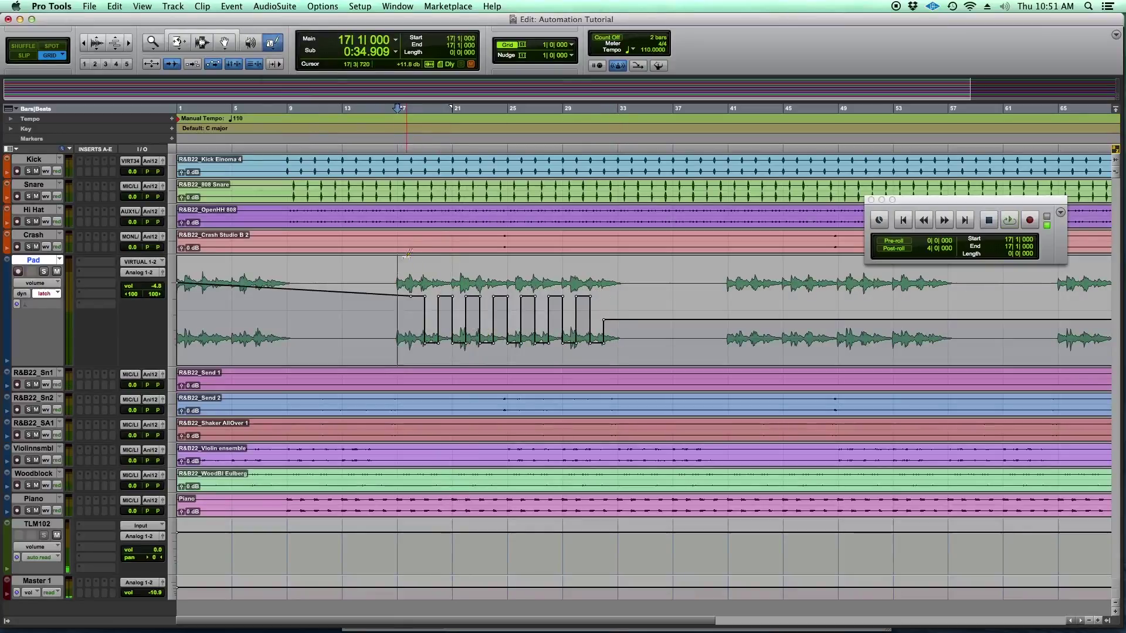
Play the square volume automation from bar 19 with the Pad track soloed, then stop playback and unsolo the track.
{"action": "key", "text": "super+7"}
{"action": "left_click", "coordinate": [422, 328]}
{"action": "key", "text": "space"}
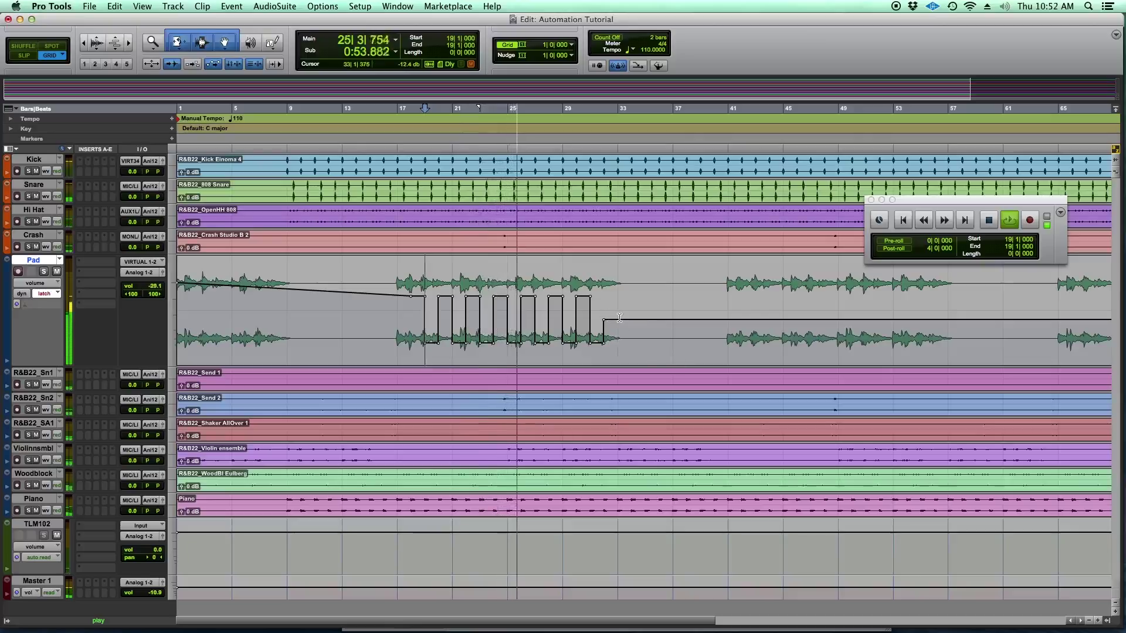
{"action": "left_click", "coordinate": [44, 271]}
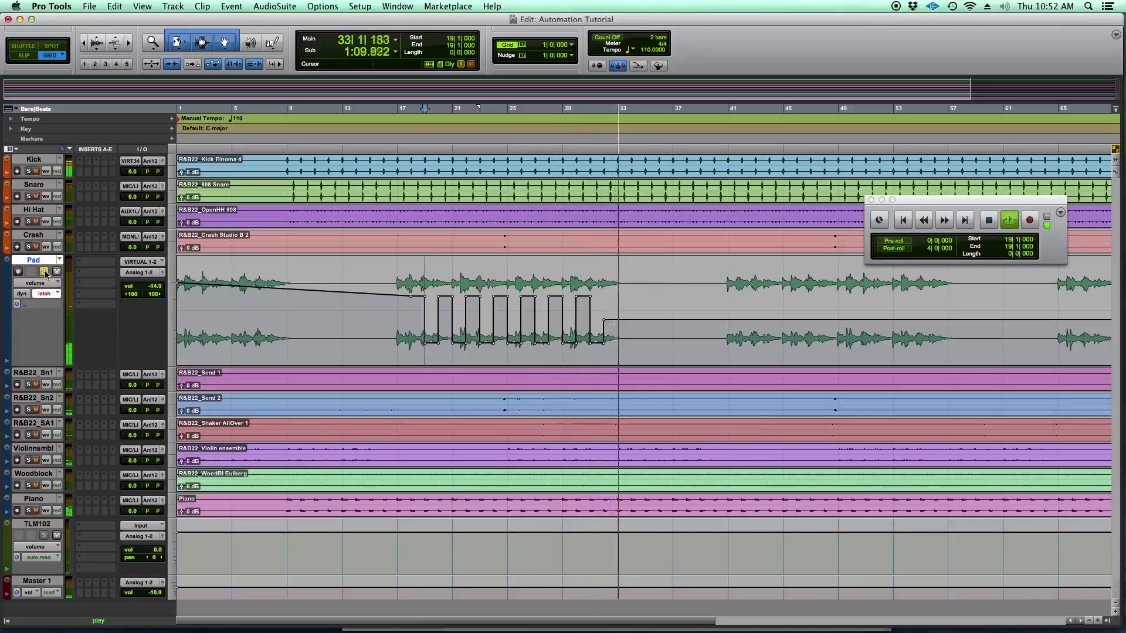
{"action": "key", "text": "space"}
{"action": "left_click", "coordinate": [45, 272]}
Clear the Pad's square automation and draw Random-shaped Pencil volume automation from bar 17 to bar 33.
{"action": "left_click_drag", "start_coordinate": [650, 350], "coordinate": [384, 309]}
{"action": "key", "text": "BackSpace"}
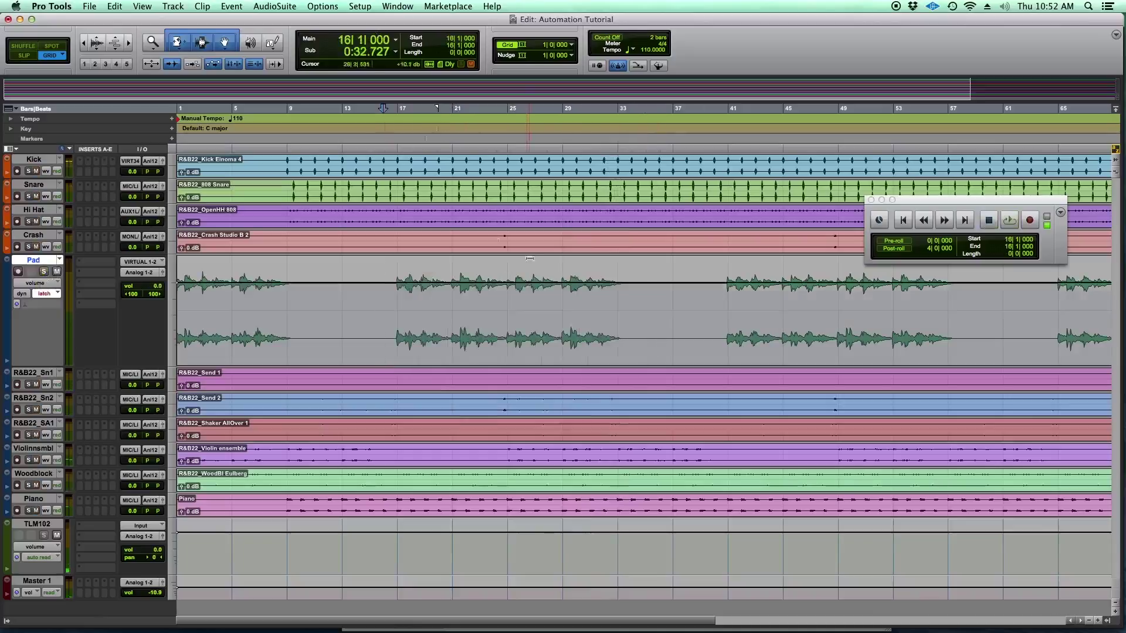
{"action": "mouse_move", "coordinate": [278, 46]}
{"action": "left_mouse_down"}
{"action": "mouse_move", "coordinate": [304, 150]}
{"action": "mouse_move", "coordinate": [304, 130]}
{"action": "left_mouse_up"}
{"action": "left_click_drag", "start_coordinate": [476, 289], "coordinate": [606, 291]}
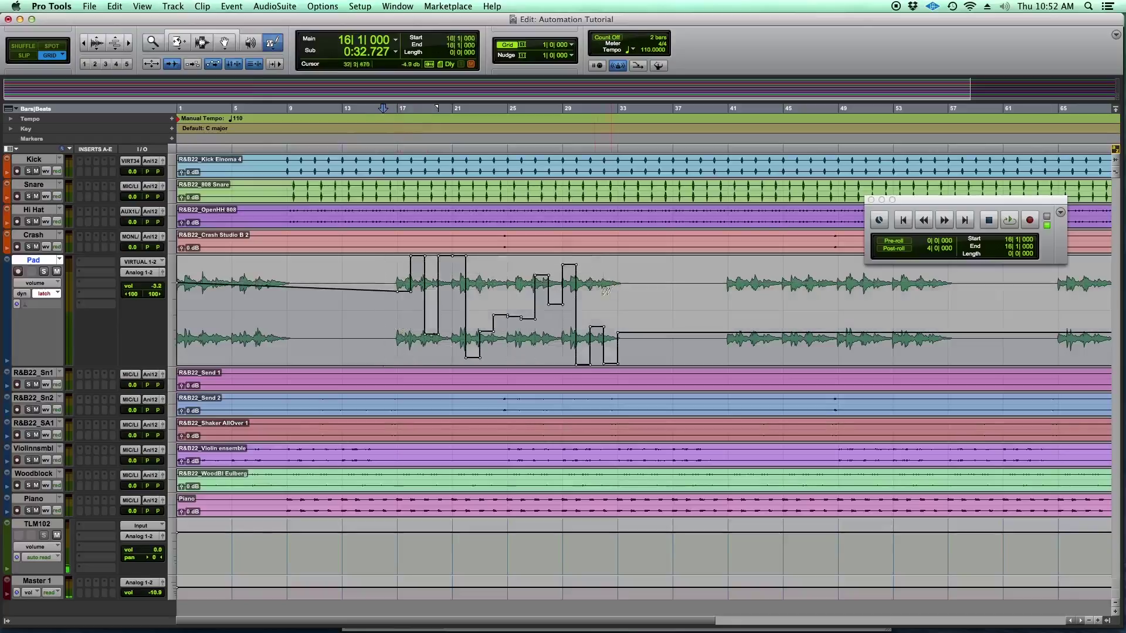
{"action": "left_click", "coordinate": [571, 45]}
{"action": "left_click", "coordinate": [613, 47]}
{"action": "left_click", "coordinate": [572, 55]}
{"action": "left_click", "coordinate": [571, 55]}
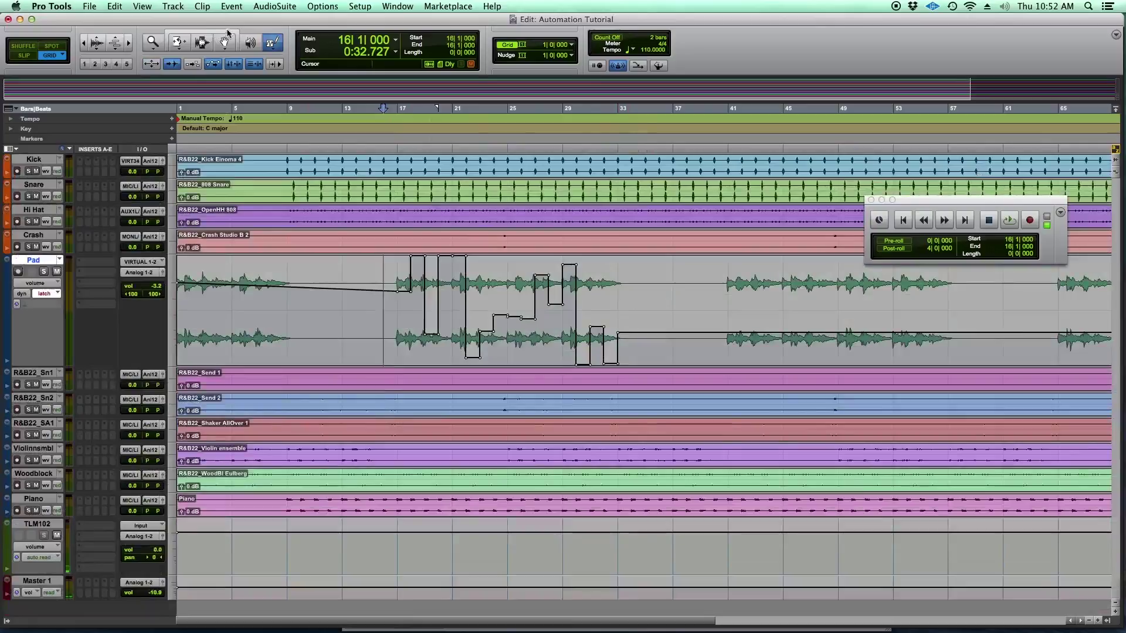
Clear the Pad's random automation and draw Line-shaped volume ramps rising from bar 17 to bar 25 and falling to about -24.3 dB near bar 33.
{"action": "left_click", "coordinate": [228, 33]}
{"action": "left_click_drag", "start_coordinate": [637, 342], "coordinate": [362, 309]}
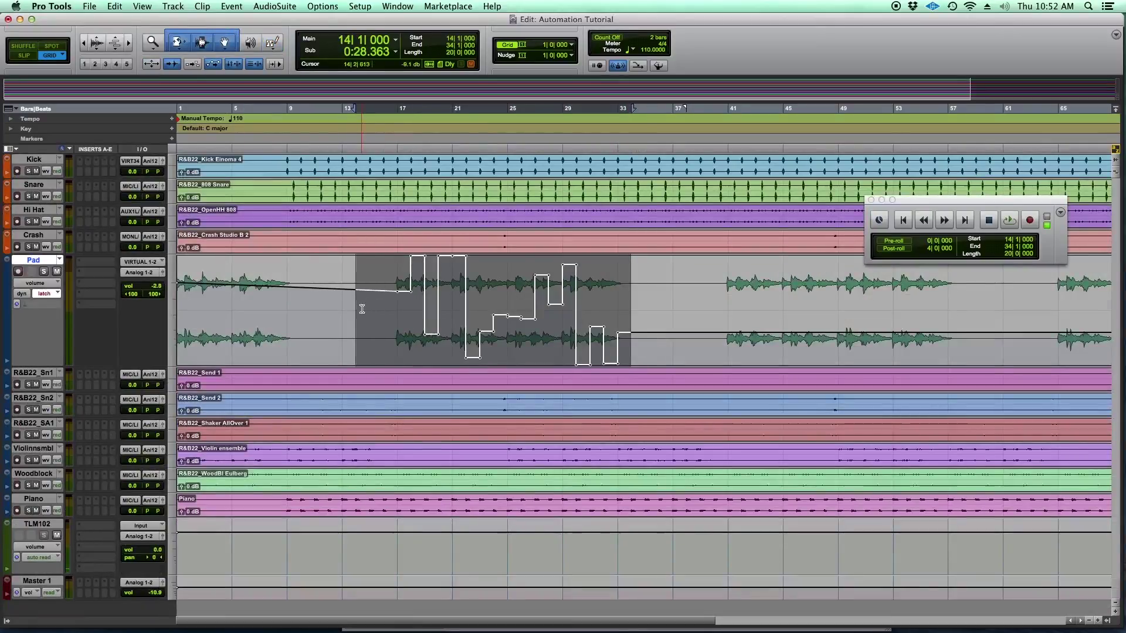
{"action": "key", "text": "super+z"}
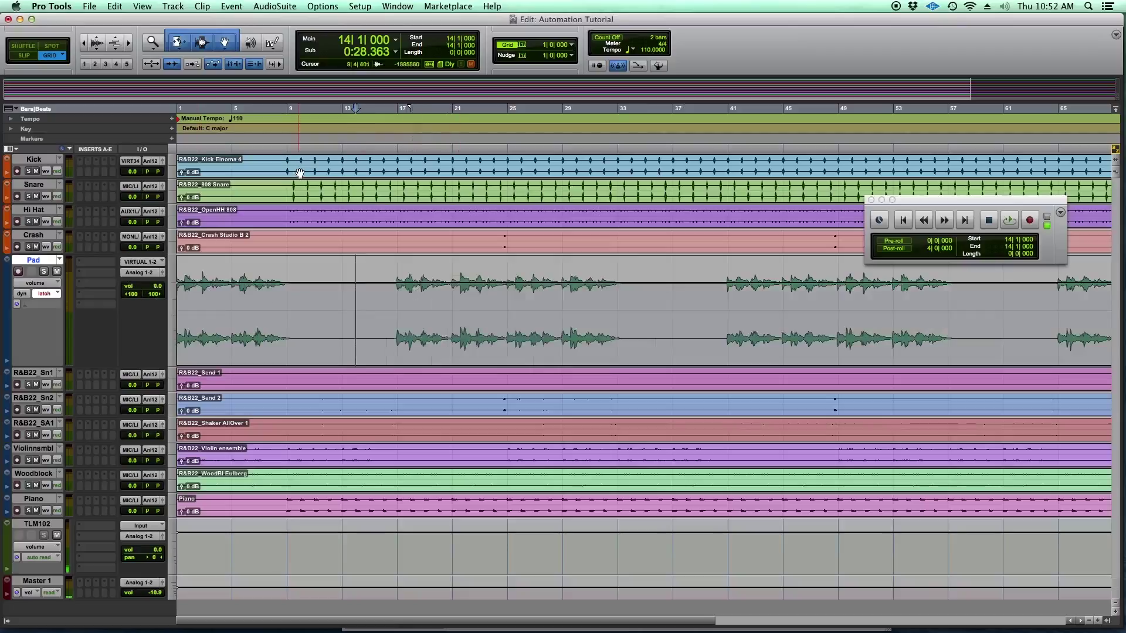
{"action": "left_click", "coordinate": [272, 50]}
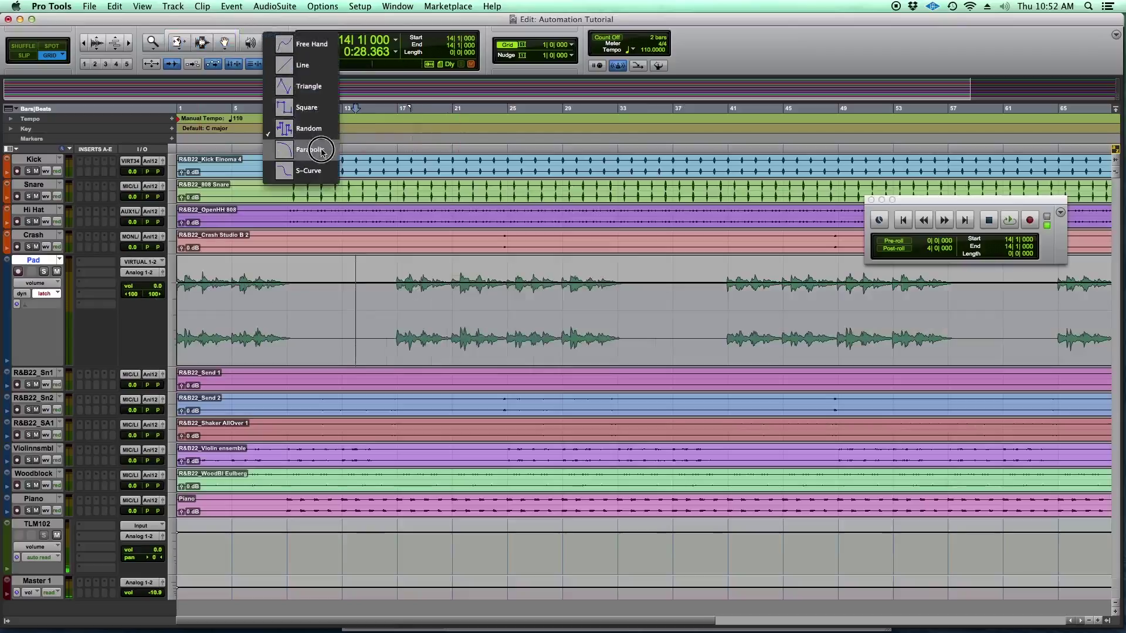
{"action": "left_click", "coordinate": [309, 44]}
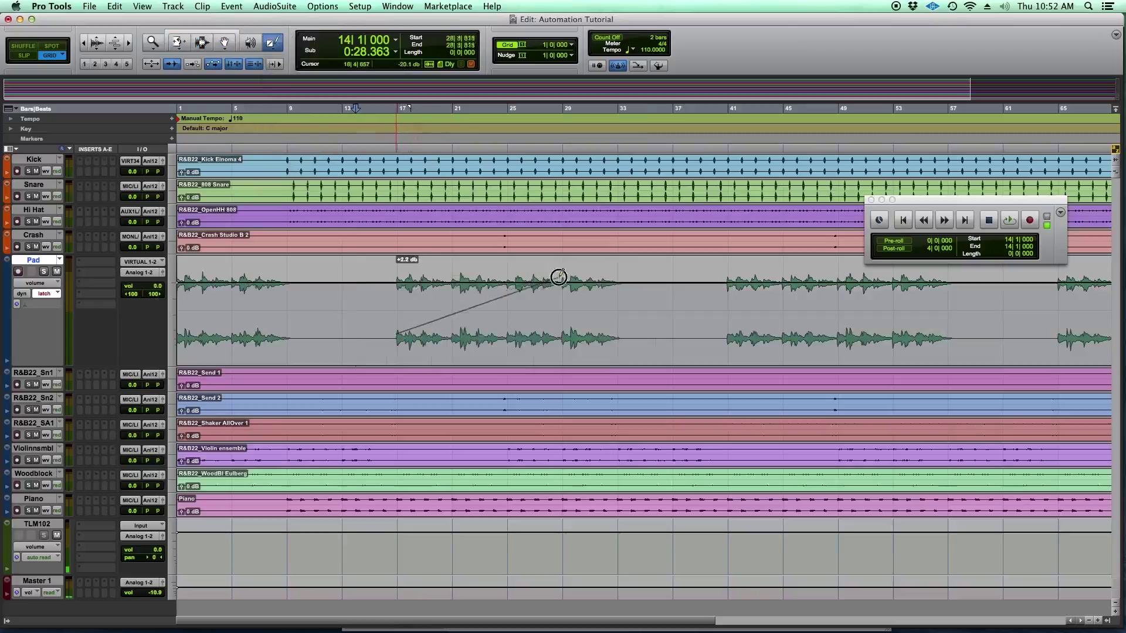
{"action": "left_click_drag", "start_coordinate": [508, 285], "coordinate": [509, 285]}
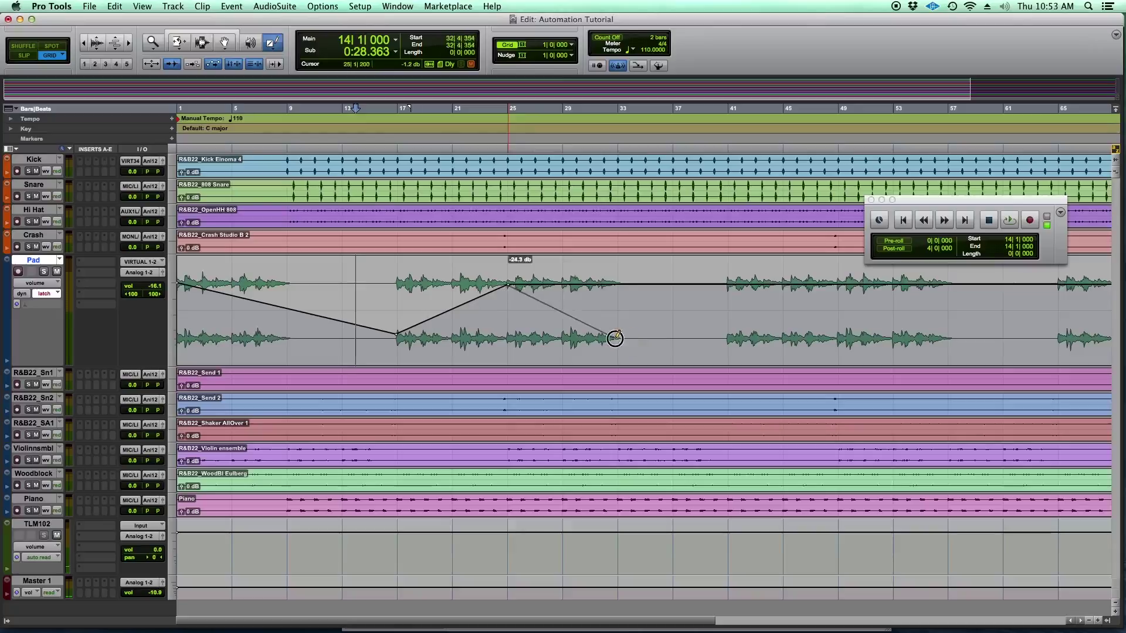
{"action": "left_click_drag", "start_coordinate": [616, 338], "coordinate": [616, 338]}
Play the Pad's line volume ramps from bar 14, solo the Pad track during playback, and stop near bar 32.
{"action": "key", "text": "space"}
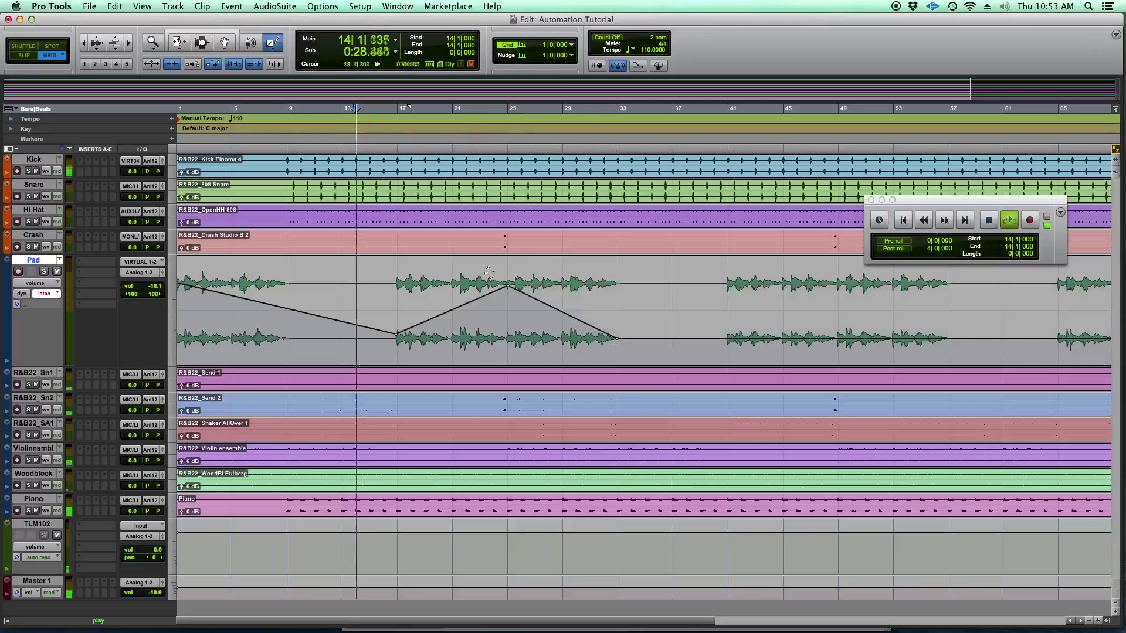
{"action": "left_click", "coordinate": [213, 32]}
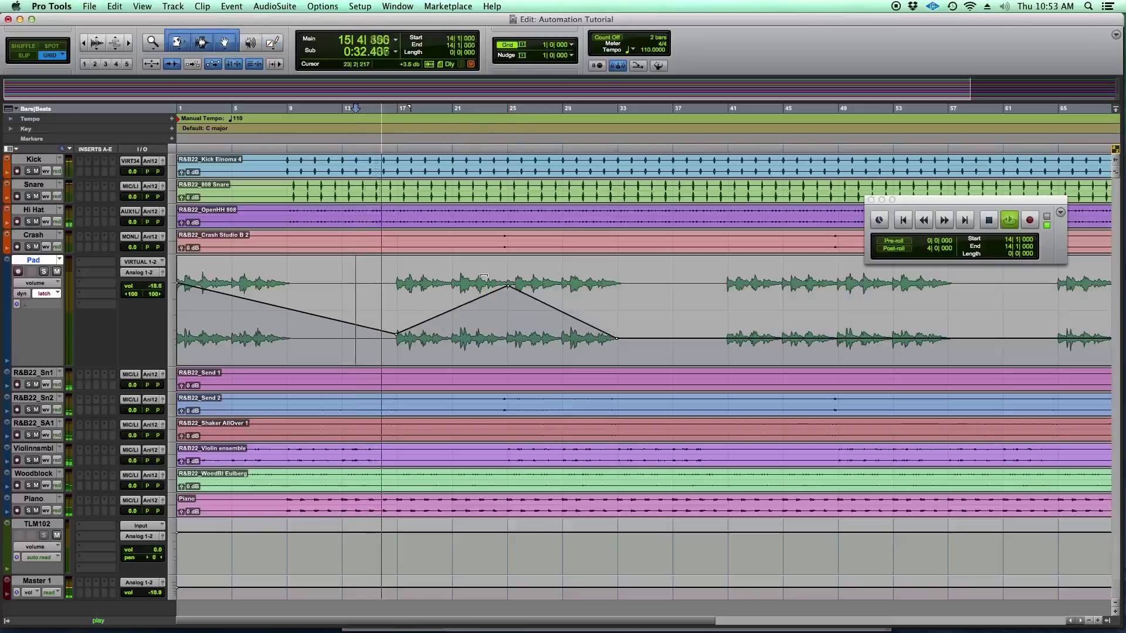
{"action": "left_click", "coordinate": [43, 272]}
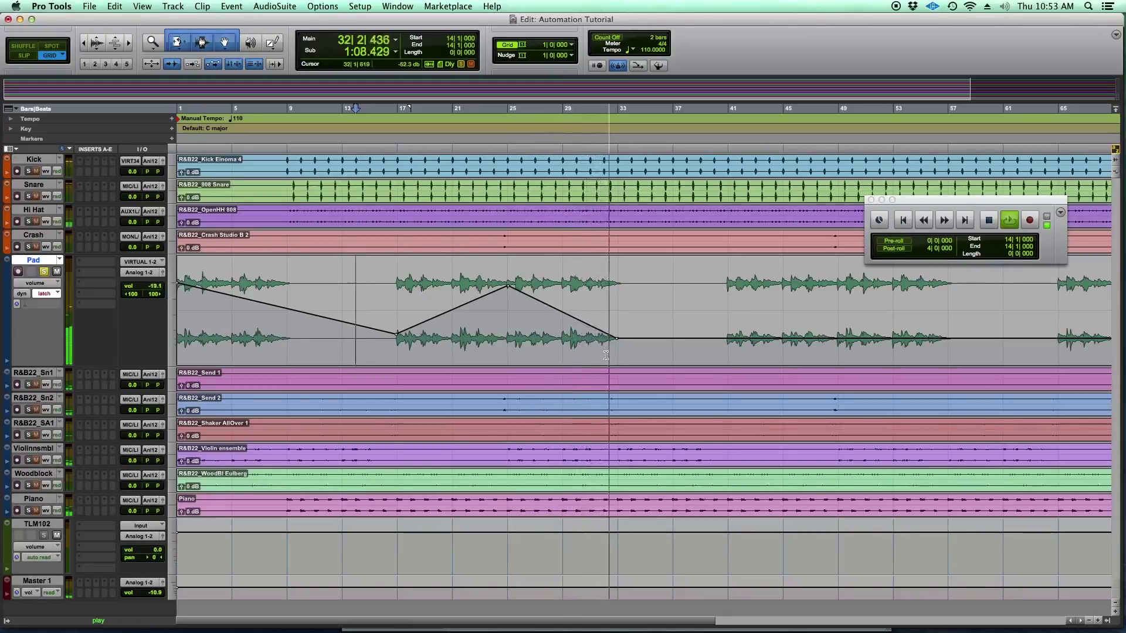
{"action": "key", "text": "space"}
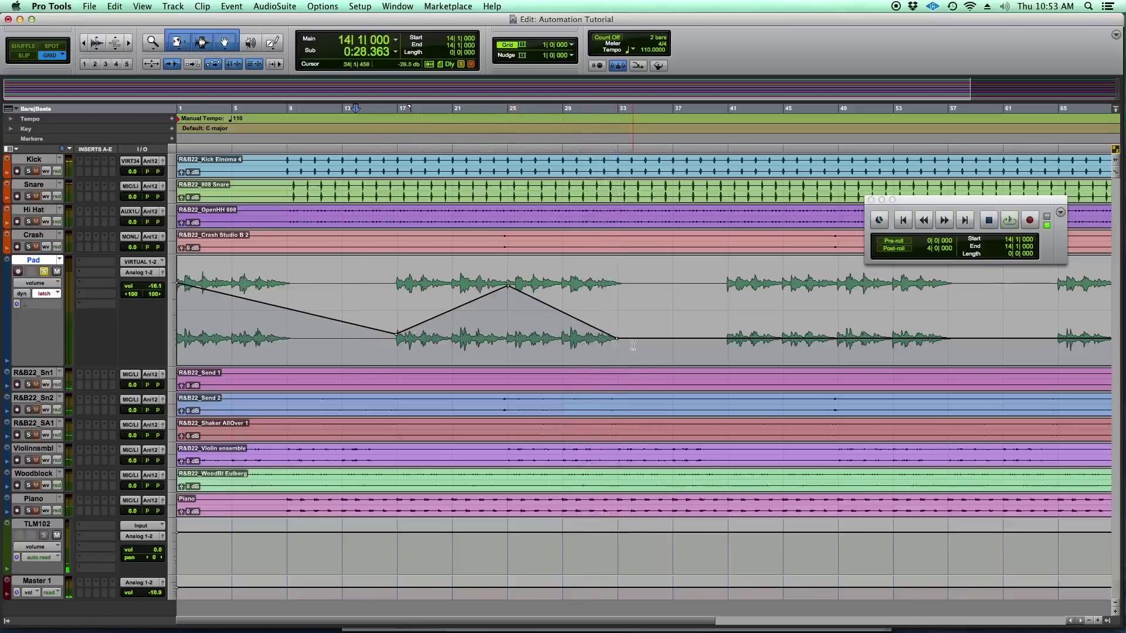
Clear the Pad's volume ramps and draw a Free Hand Pencil volume curve from about bar 15 to bar 50.
{"action": "key", "text": "Delete"}
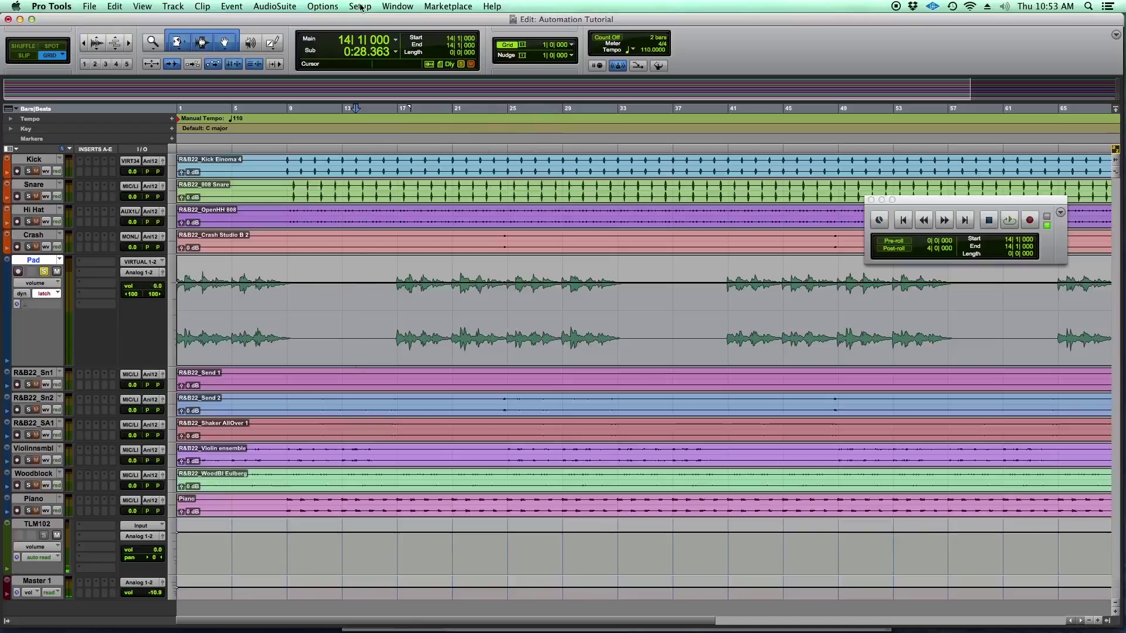
{"action": "left_click", "coordinate": [272, 42]}
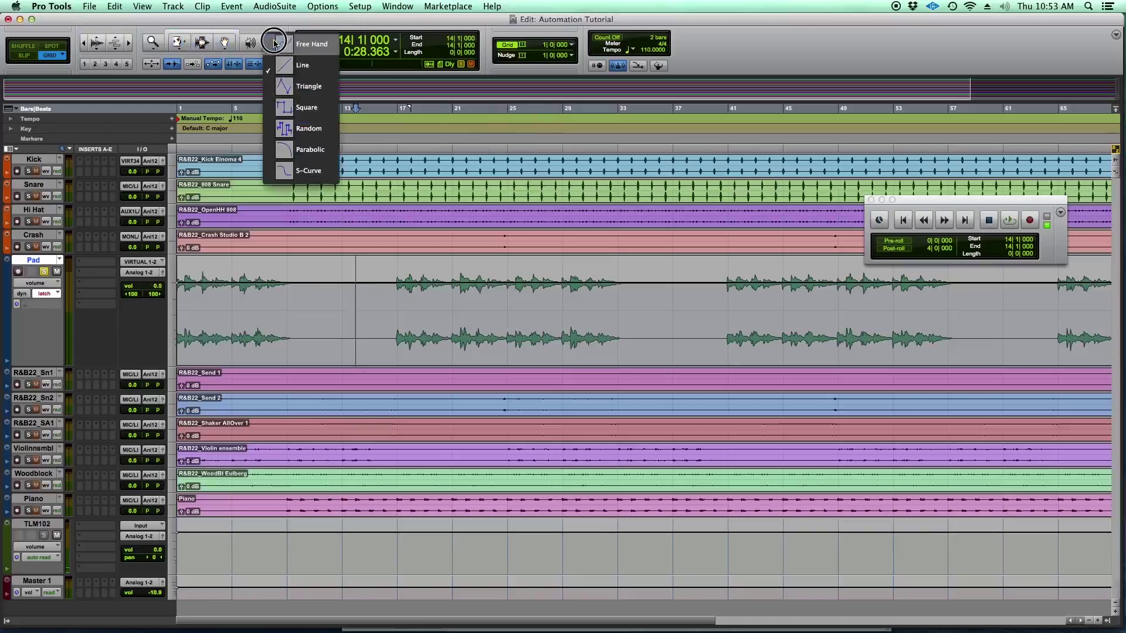
{"action": "left_click", "coordinate": [309, 47]}
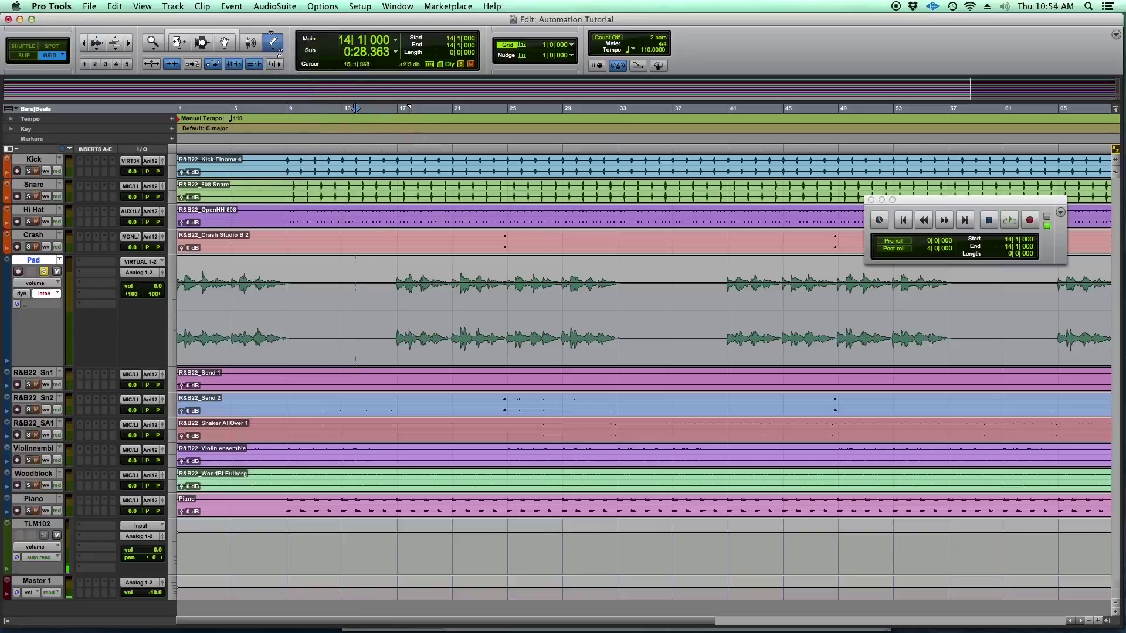
{"action": "left_click", "coordinate": [272, 42]}
{"action": "left_click", "coordinate": [309, 47]}
{"action": "mouse_move", "coordinate": [378, 320]}
{"action": "left_mouse_down"}
{"action": "mouse_move", "coordinate": [782, 311]}
{"action": "mouse_move", "coordinate": [849, 323]}
{"action": "left_mouse_up"}
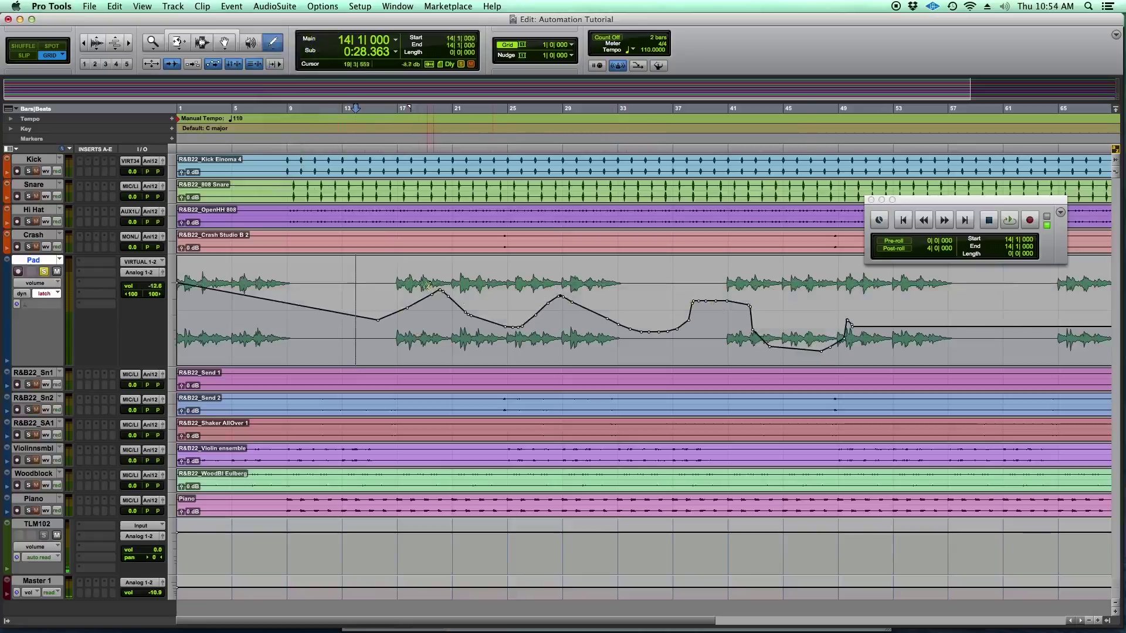
Redraw the Pad's volume curve between about bars 21 and 31, and erase individual breakpoints between bars 16 and 25 with the Pencil.
{"action": "mouse_move", "coordinate": [593, 292]}
{"action": "left_mouse_down"}
{"action": "mouse_move", "coordinate": [546, 319]}
{"action": "mouse_move", "coordinate": [531, 311]}
{"action": "mouse_move", "coordinate": [525, 328]}
{"action": "mouse_move", "coordinate": [463, 328]}
{"action": "left_mouse_up"}
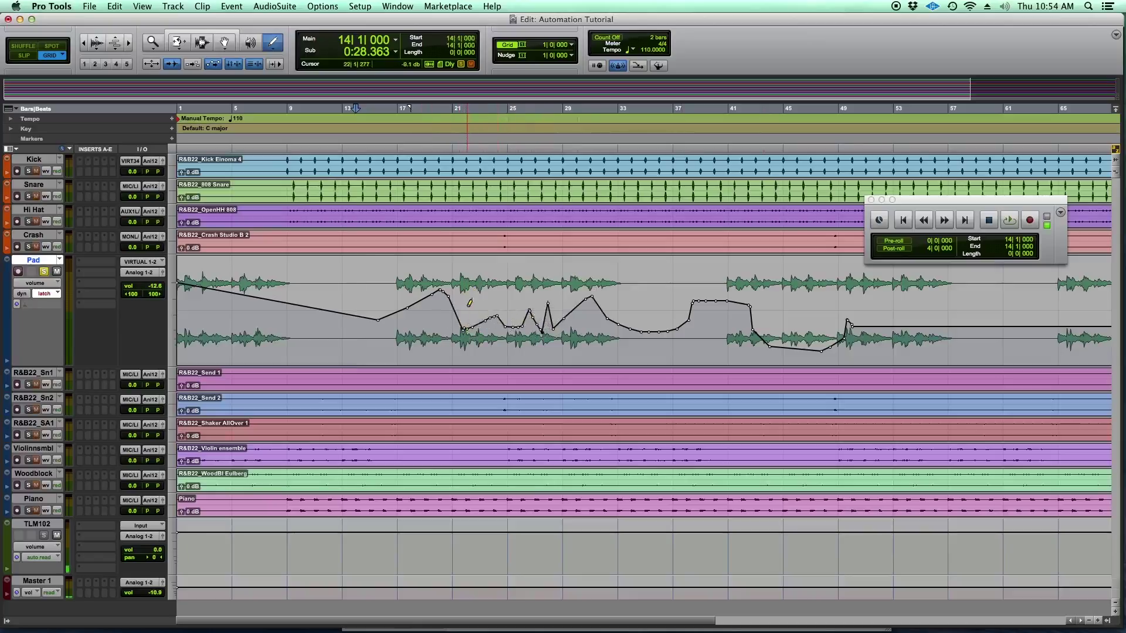
{"action": "left_click", "coordinate": [469, 329]}
{"action": "left_click_drag", "start_coordinate": [467, 329], "coordinate": [486, 322]}
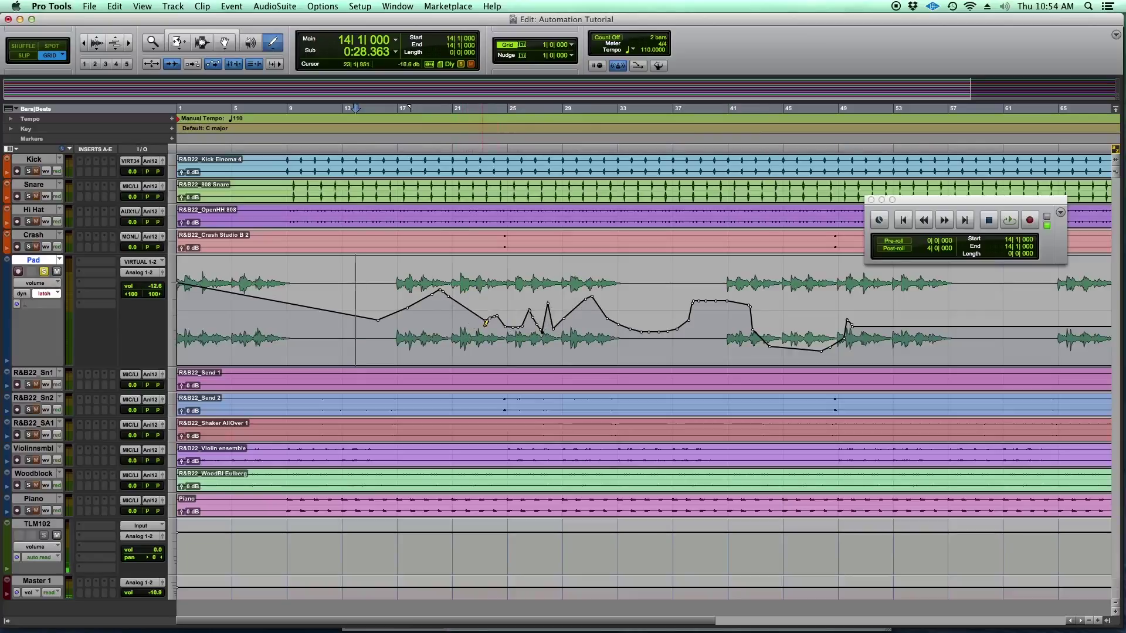
{"action": "left_click", "coordinate": [502, 321]}
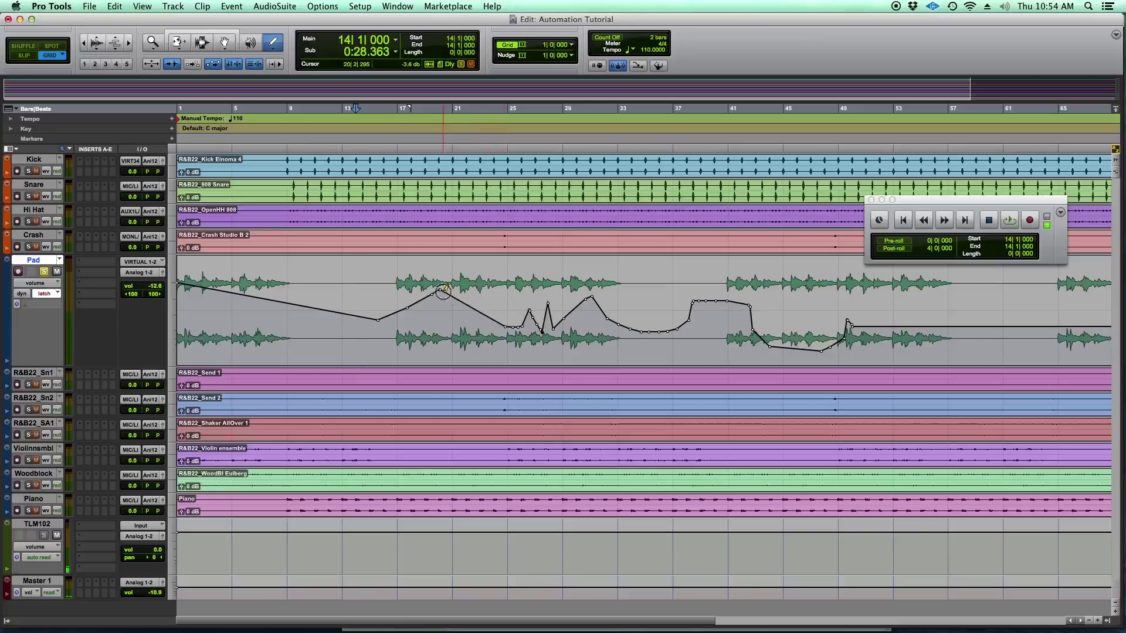
{"action": "left_click_drag", "start_coordinate": [443, 287], "coordinate": [390, 311]}
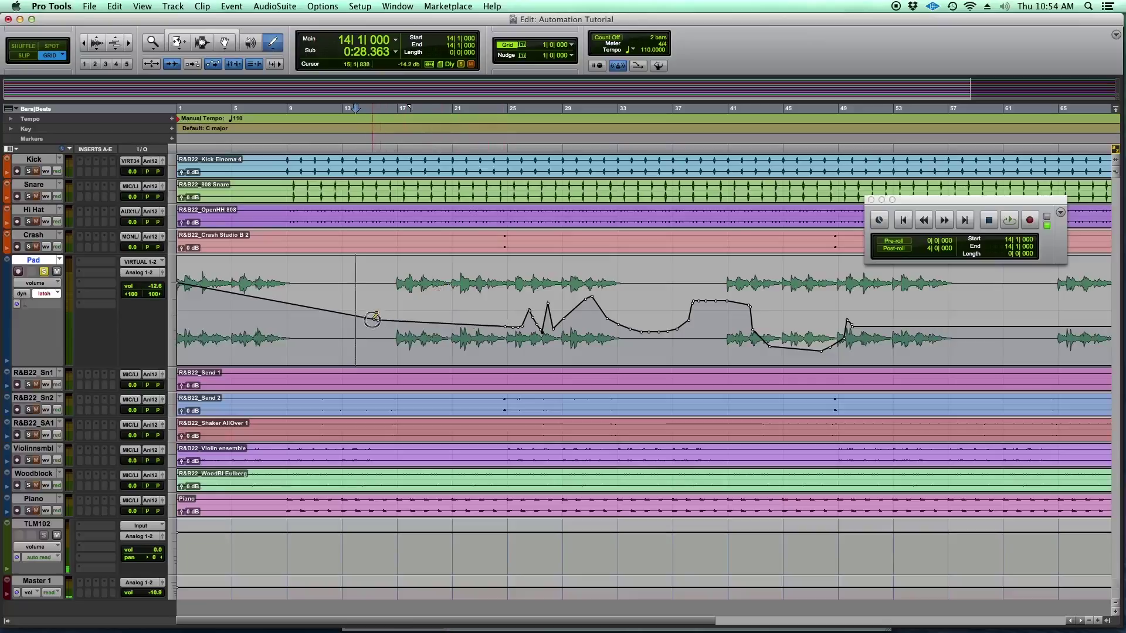
Clear the Pad's free-hand volume automation section by section and set the track's automation mode to write.
{"action": "left_click", "coordinate": [182, 31]}
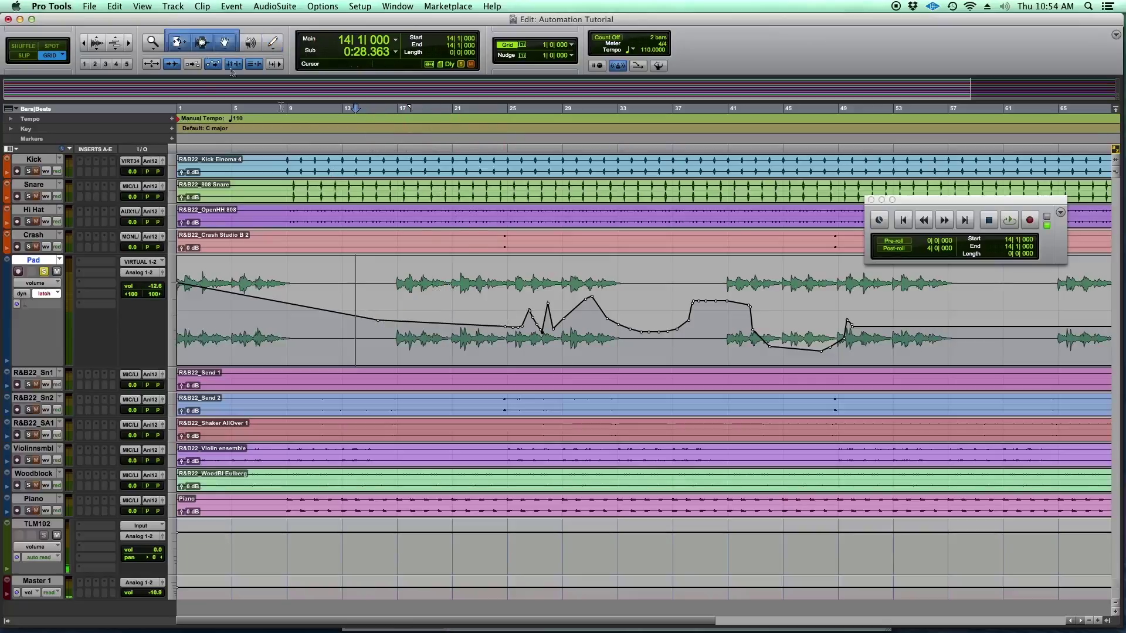
{"action": "left_click_drag", "start_coordinate": [515, 329], "coordinate": [482, 323]}
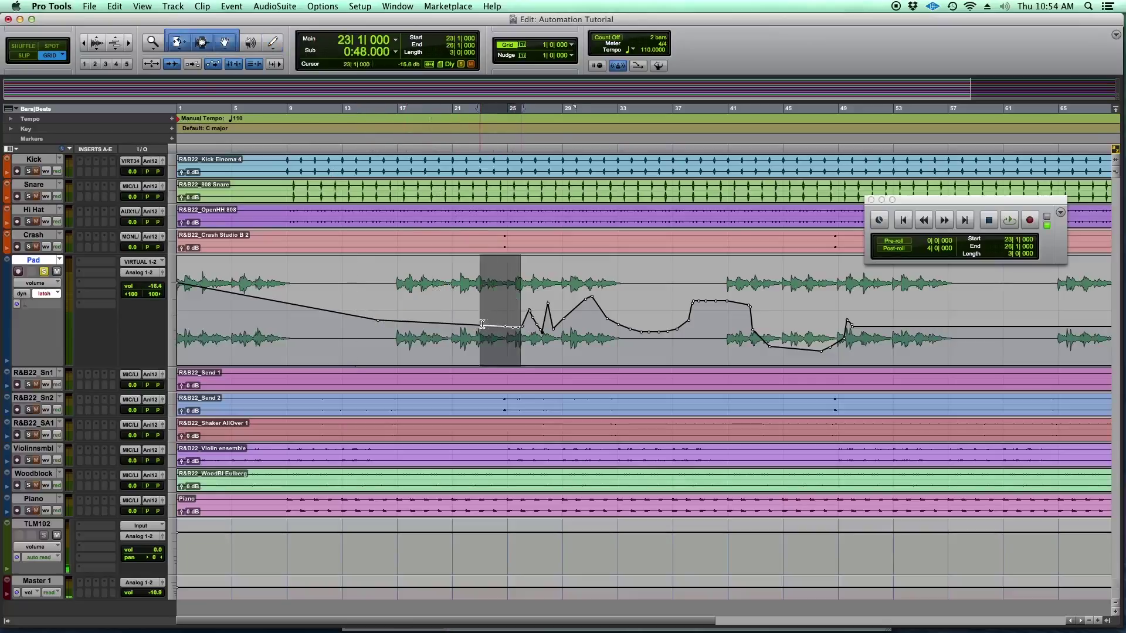
{"action": "key", "text": "Delete"}
{"action": "left_click_drag", "start_coordinate": [394, 321], "coordinate": [356, 321]}
{"action": "key", "text": "Delete"}
{"action": "mouse_move", "coordinate": [522, 323]}
{"action": "left_mouse_down"}
{"action": "mouse_move", "coordinate": [867, 328]}
{"action": "mouse_move", "coordinate": [871, 346]}
{"action": "left_mouse_up"}
{"action": "key", "text": "Delete"}
{"action": "key", "text": "Delete"}
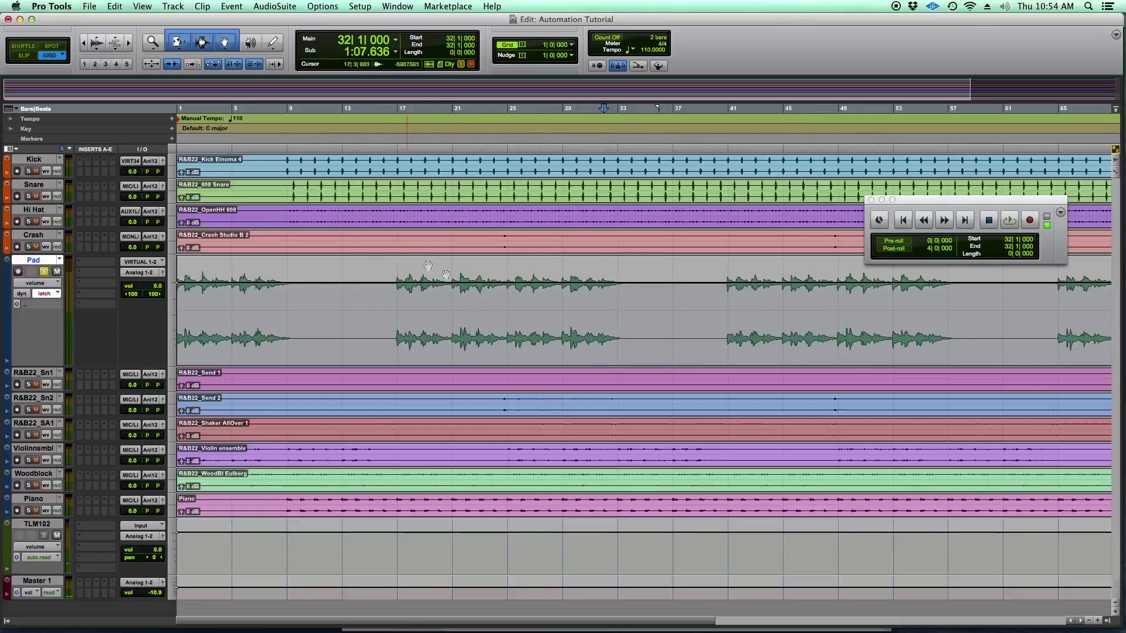
{"action": "left_click", "coordinate": [45, 294]}
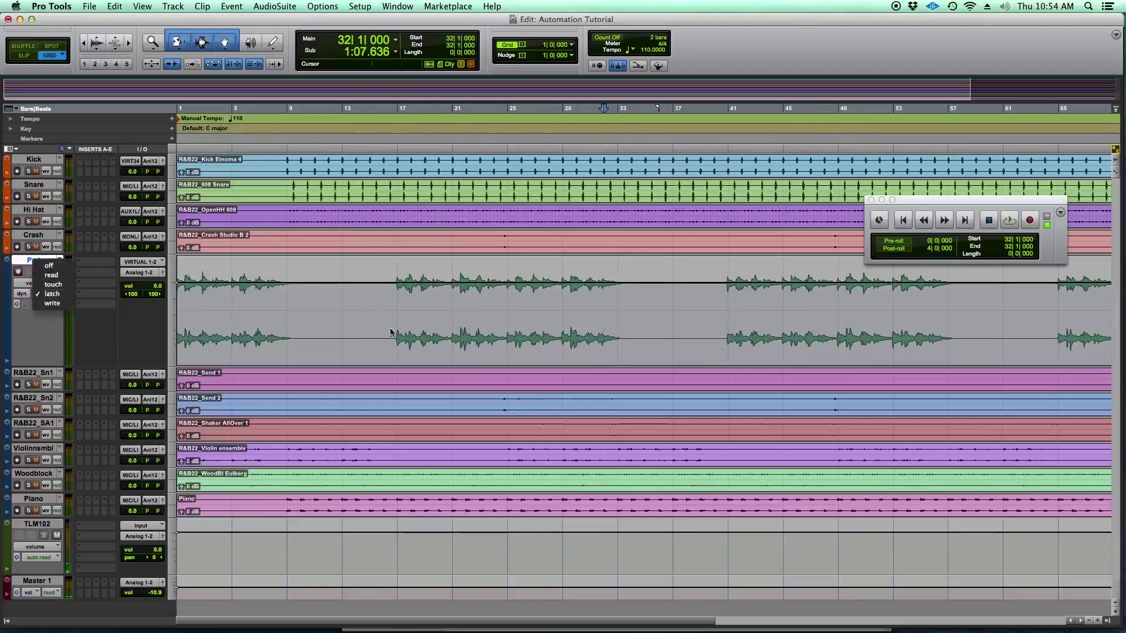
{"action": "left_click", "coordinate": [52, 303]}
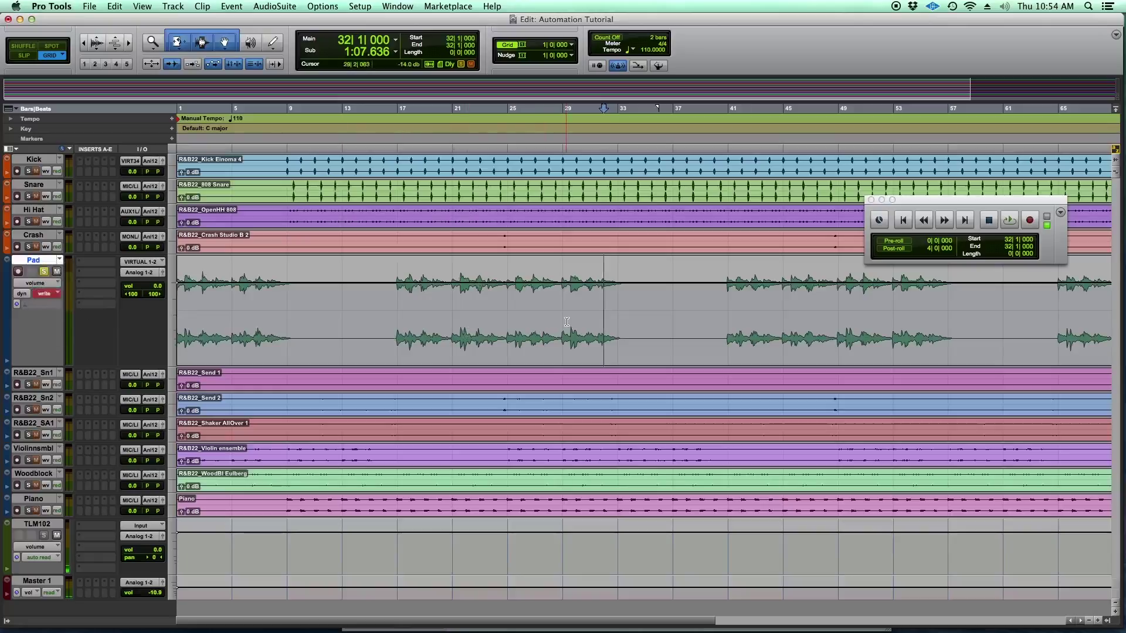
Switch to Word to read the Write Mode definition in the automation notes, and return to Pro Tools.
{"action": "key", "text": "super+Tab"}
{"action": "key", "text": "super+Tab"}
{"action": "key", "text": "super+Tab"}
{"action": "key", "text": "super+Tab"}
{"action": "key", "text": "super+Tab"}
{"action": "key", "text": "super+Tab"}
{"action": "key", "text": "super+Tab"}
{"action": "key", "text": "super+Tab"}
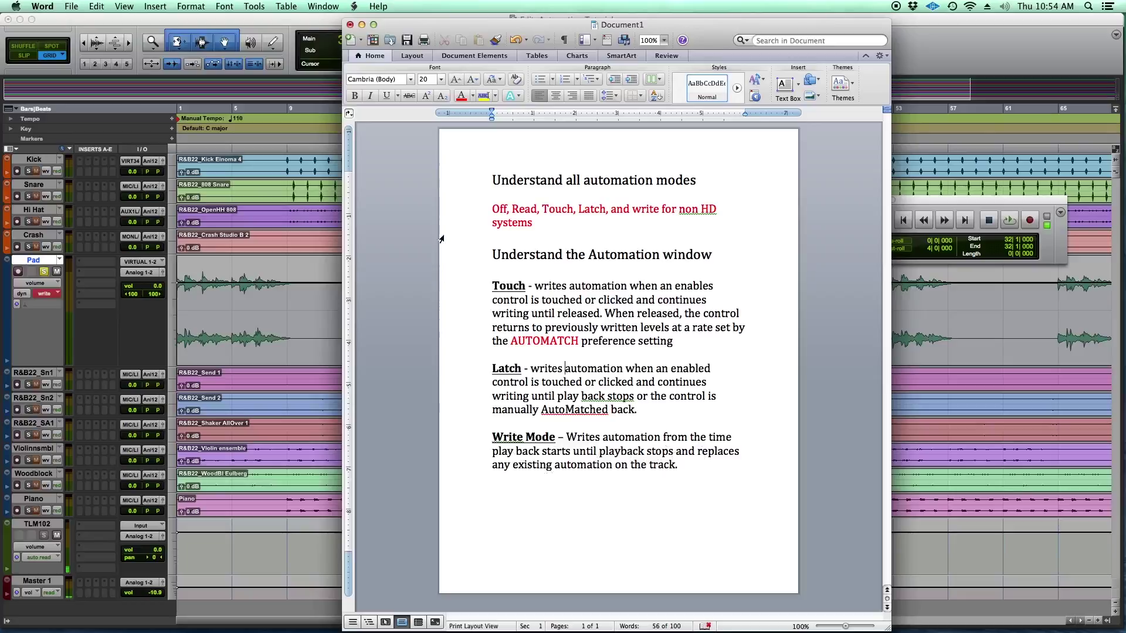
{"action": "left_click", "coordinate": [943, 57]}
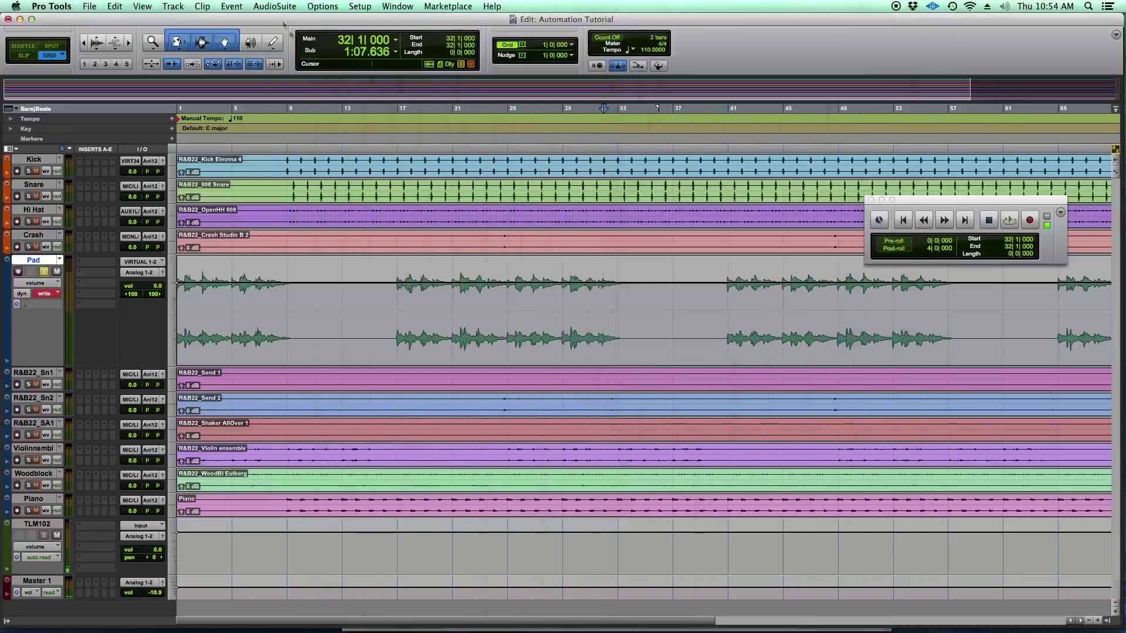
Draw a Free Hand Pencil volume curve with two peaks on the Pad from about bar 17 to bar 29.
{"action": "left_click", "coordinate": [272, 42]}
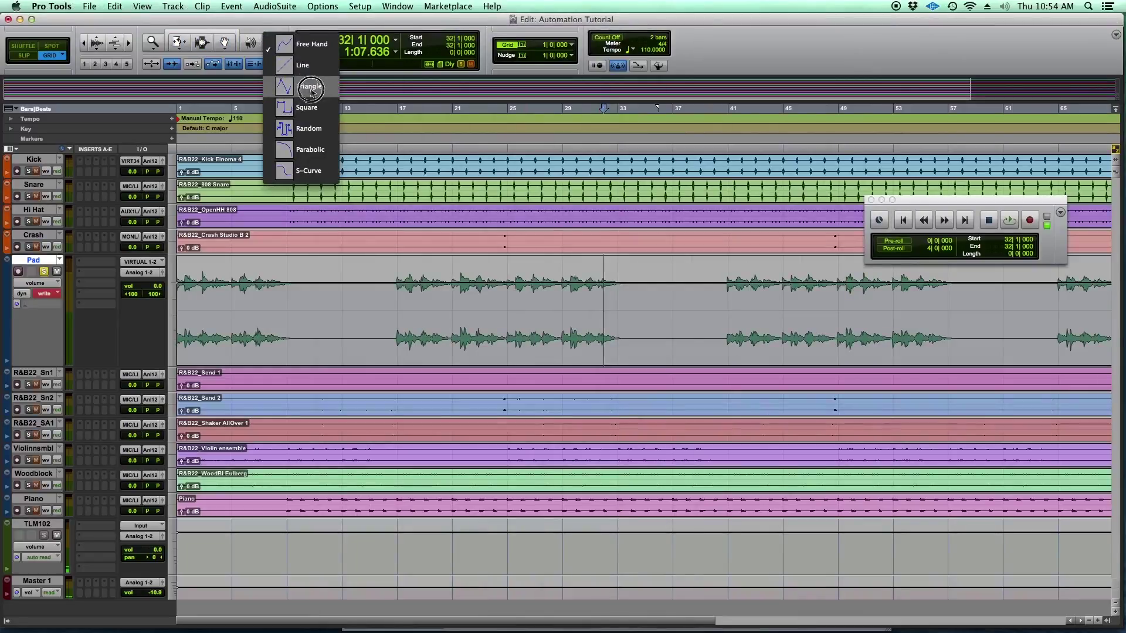
{"action": "left_click", "coordinate": [308, 44]}
{"action": "mouse_move", "coordinate": [387, 311]}
{"action": "left_mouse_down"}
{"action": "mouse_move", "coordinate": [415, 289]}
{"action": "mouse_move", "coordinate": [455, 311]}
{"action": "mouse_move", "coordinate": [410, 289]}
{"action": "mouse_move", "coordinate": [461, 287]}
{"action": "mouse_move", "coordinate": [474, 313]}
{"action": "mouse_move", "coordinate": [528, 293]}
{"action": "mouse_move", "coordinate": [563, 320]}
{"action": "left_mouse_up"}
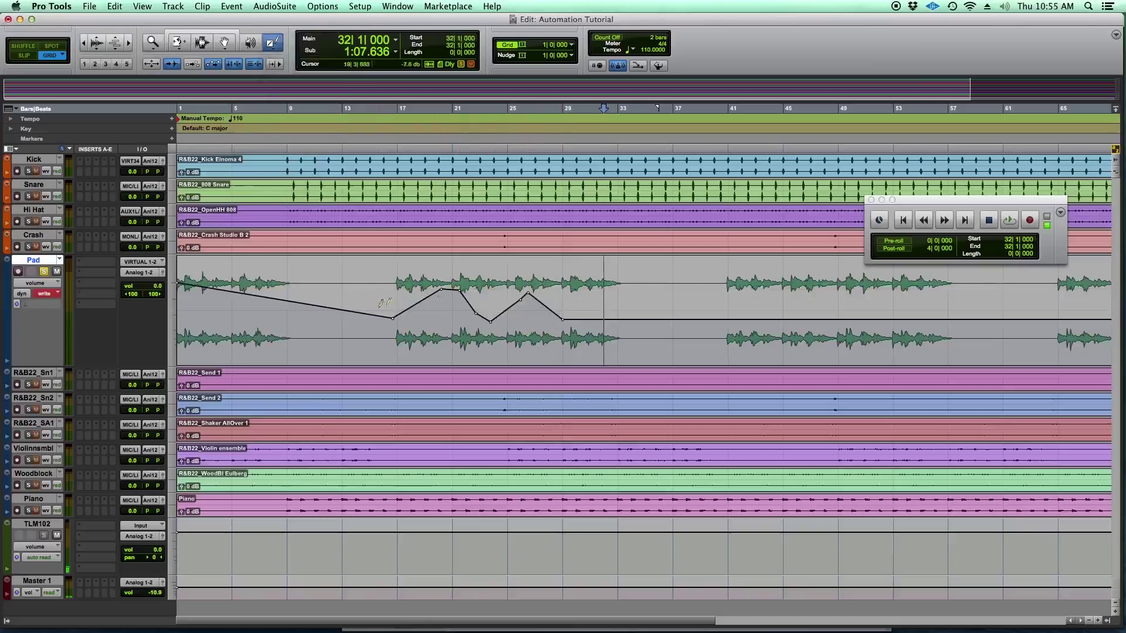
Play from bar 16 in write mode, sweep the Pad's volume up and down from about bar 25, and stop near bar 33.
{"action": "left_click", "coordinate": [203, 33]}
{"action": "left_click", "coordinate": [384, 329]}
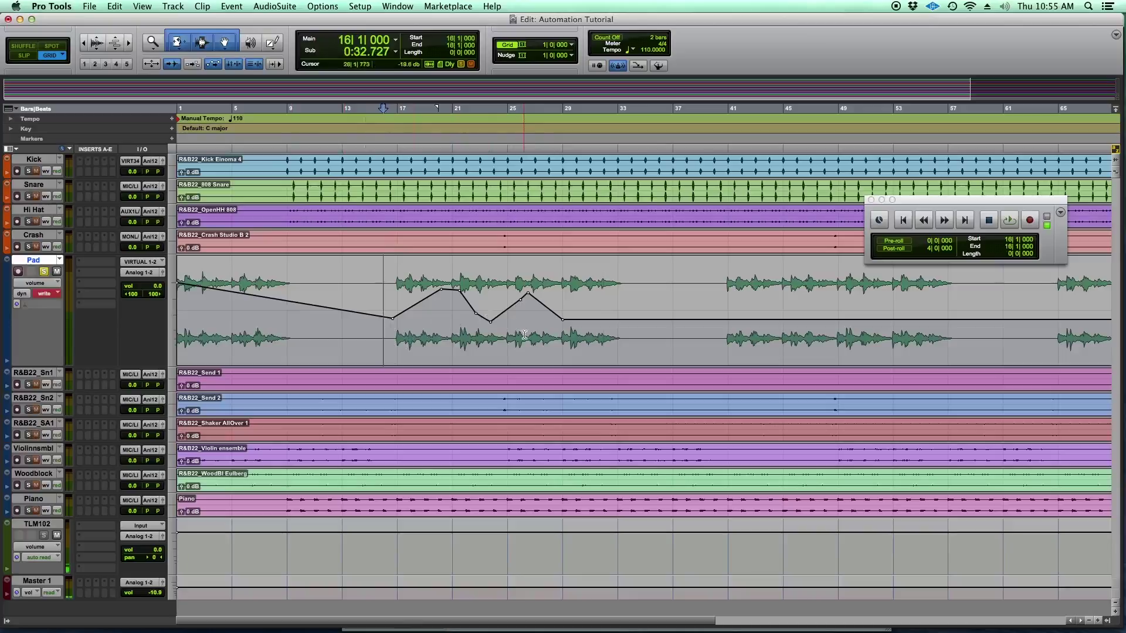
{"action": "key", "text": "space"}
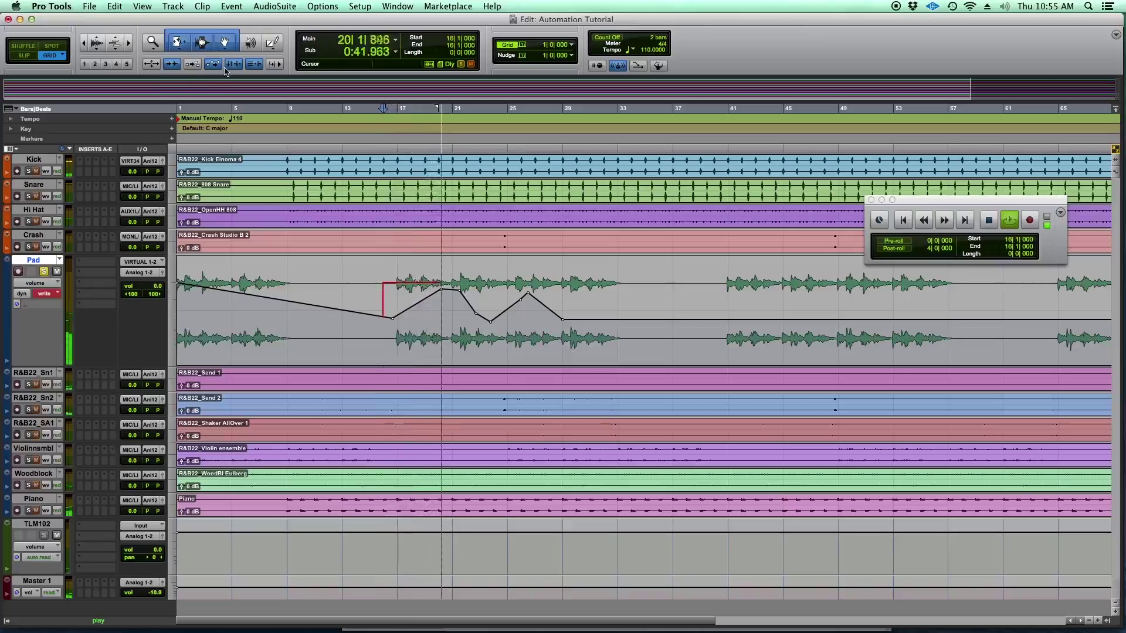
{"action": "left_click_drag", "start_coordinate": [381, 263], "coordinate": [447, 334]}
{"action": "left_click", "coordinate": [404, 337]}
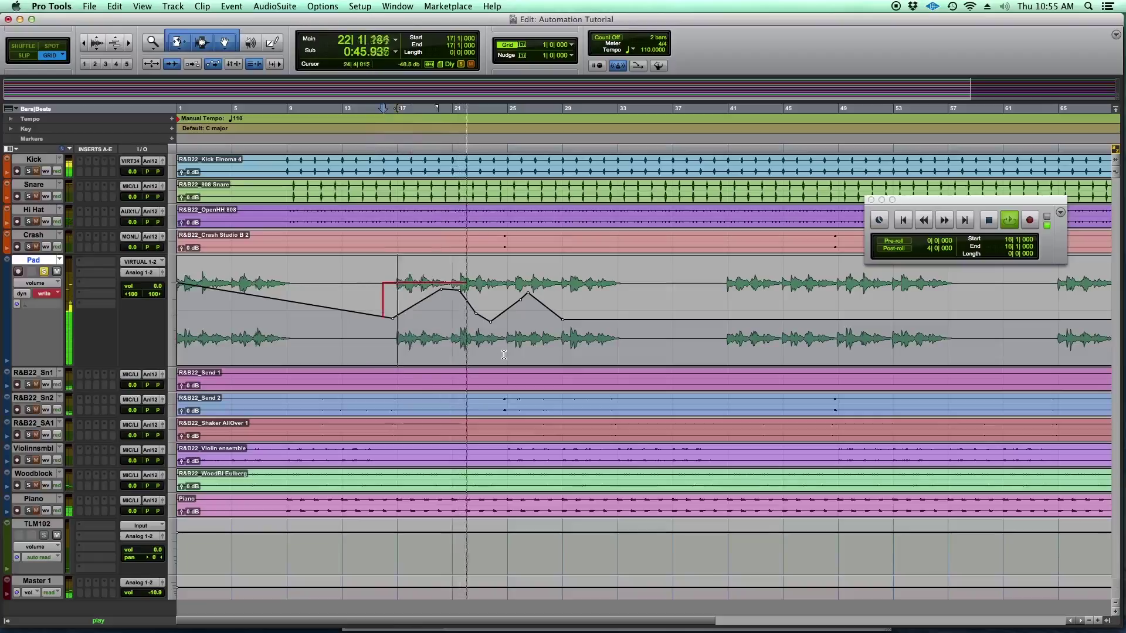
{"action": "left_click_drag", "start_coordinate": [392, 281], "coordinate": [426, 326]}
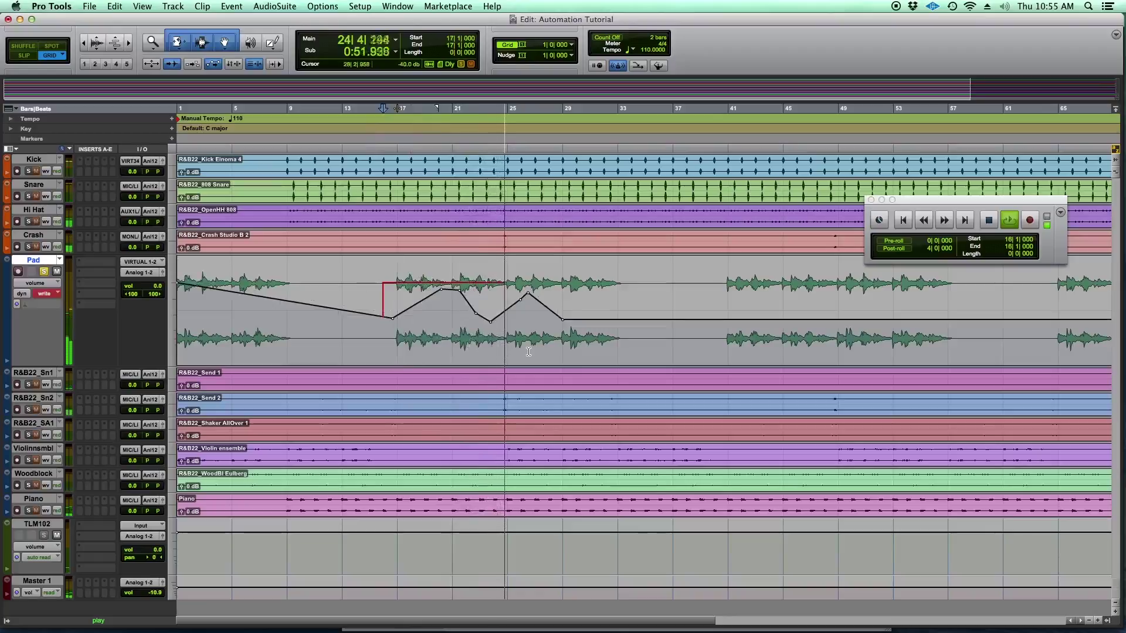
{"action": "mouse_move", "coordinate": [157, 286]}
{"action": "left_mouse_down"}
{"action": "mouse_move", "coordinate": [161, 310]}
{"action": "mouse_move", "coordinate": [161, 287]}
{"action": "mouse_move", "coordinate": [173, 309]}
{"action": "mouse_move", "coordinate": [153, 306]}
{"action": "mouse_move", "coordinate": [151, 320]}
{"action": "mouse_move", "coordinate": [164, 287]}
{"action": "left_mouse_up"}
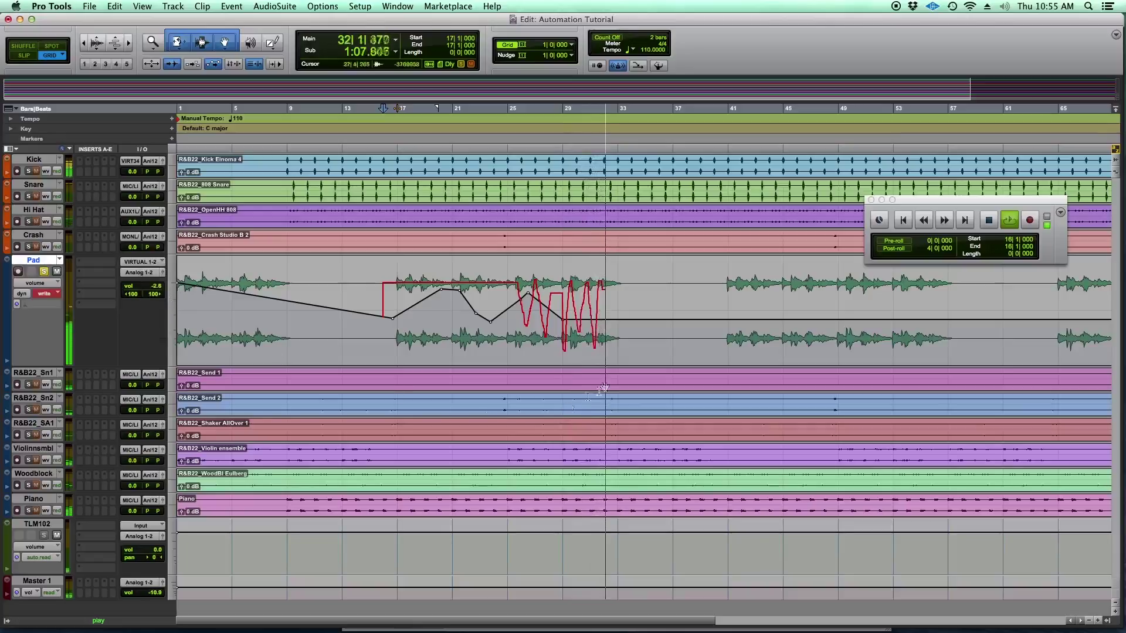
{"action": "key", "text": "space"}
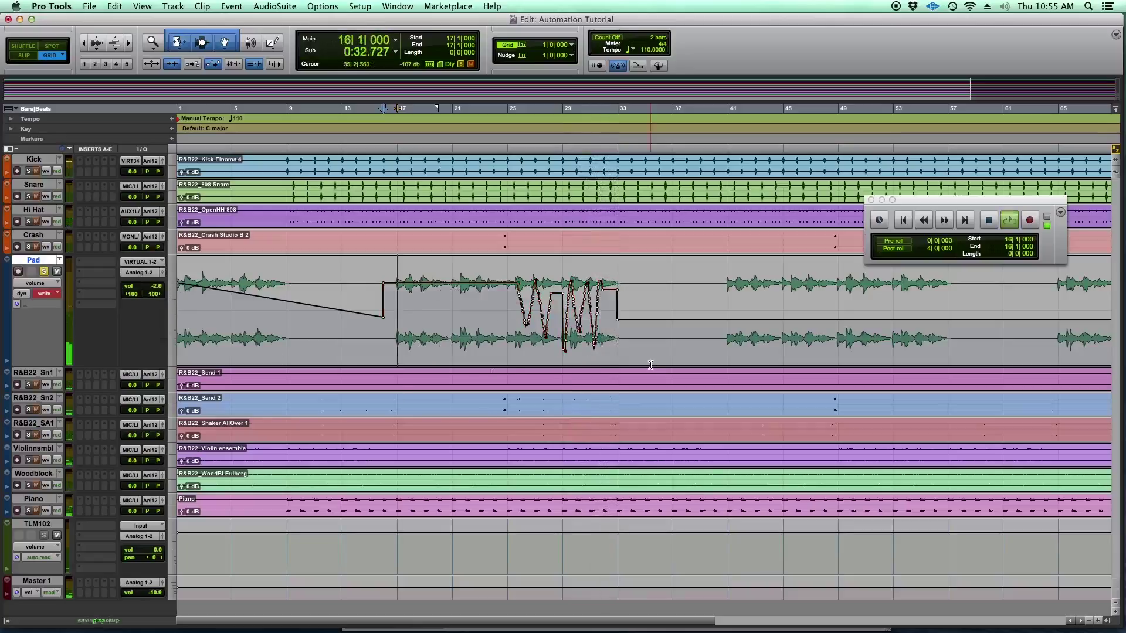
Examine the Pad in waveform view, return it to volume view, and select its automation from bar 12 to bar 48.
{"action": "left_click_drag", "start_coordinate": [376, 289], "coordinate": [507, 287]}
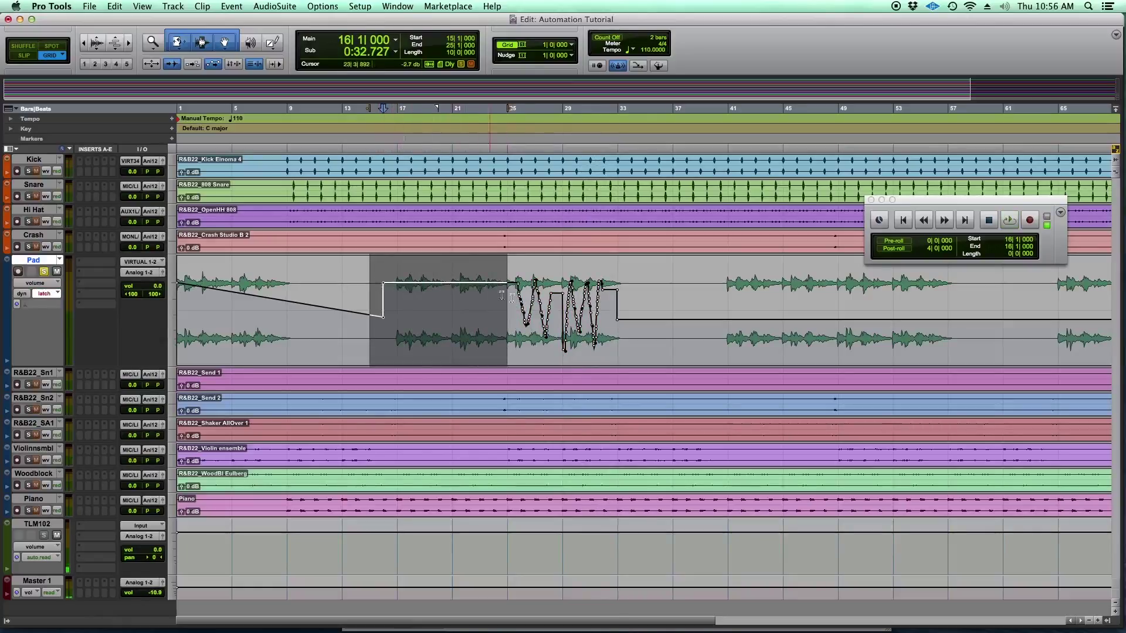
{"action": "left_click", "coordinate": [46, 286]}
{"action": "left_click", "coordinate": [47, 286]}
{"action": "left_click", "coordinate": [47, 287]}
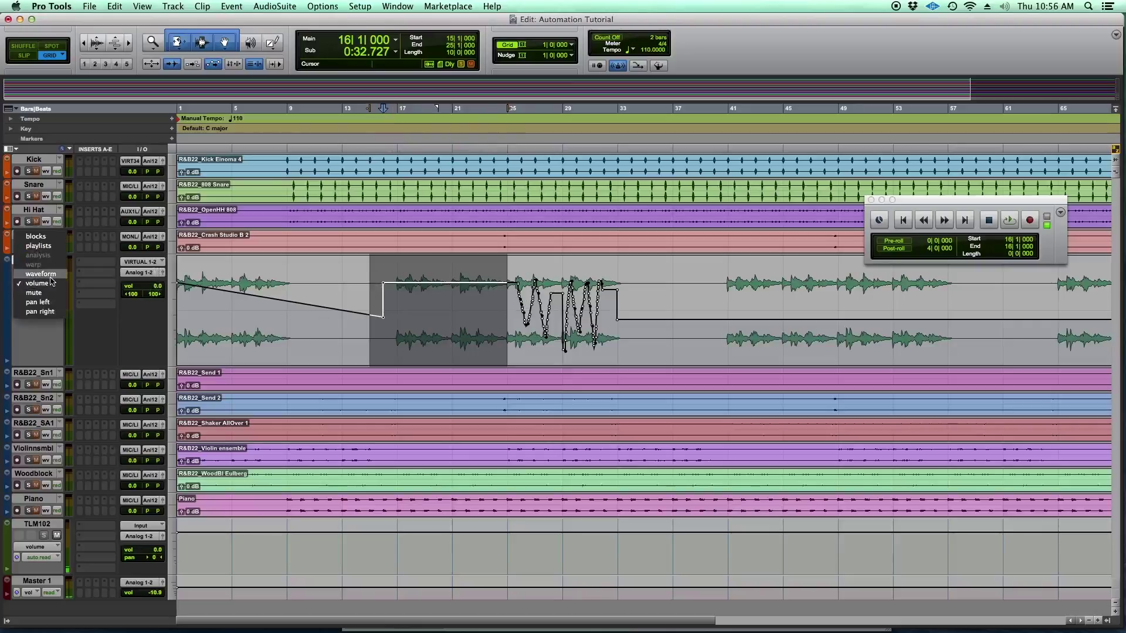
{"action": "left_click", "coordinate": [51, 276]}
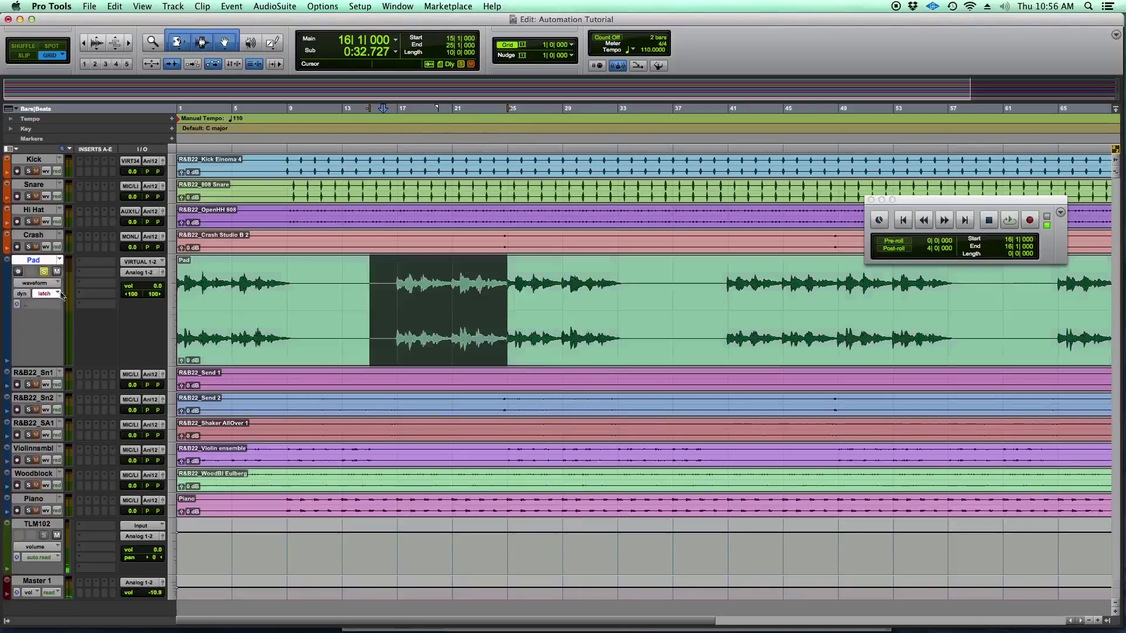
{"action": "left_click_drag", "start_coordinate": [626, 287], "coordinate": [314, 286]}
{"action": "left_click", "coordinate": [47, 288]}
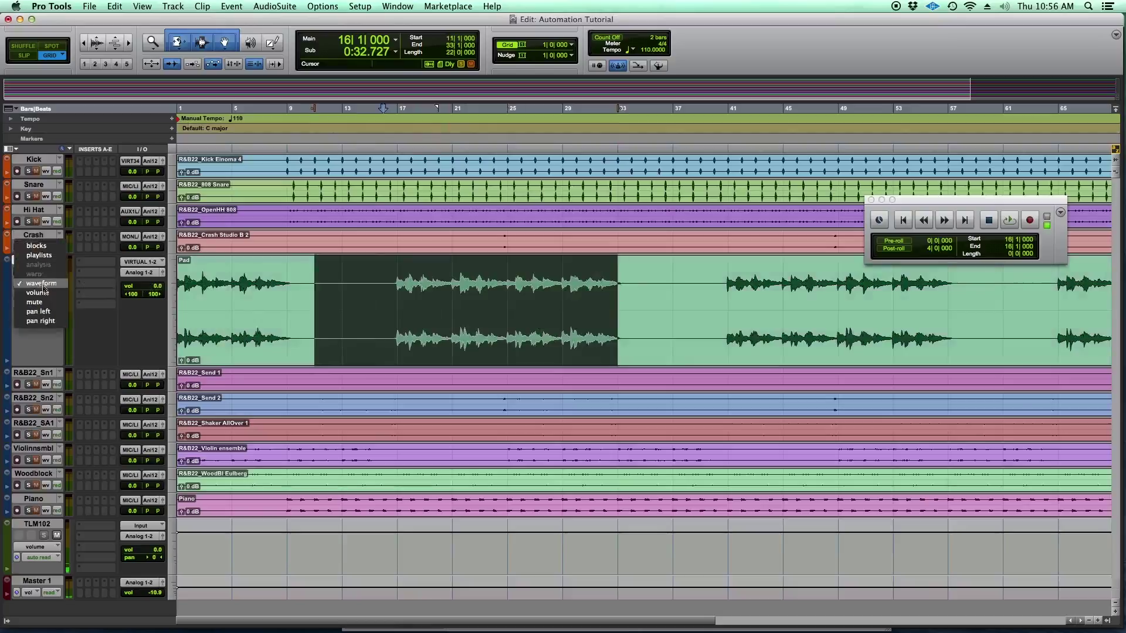
{"action": "left_click", "coordinate": [47, 296]}
{"action": "left_click_drag", "start_coordinate": [329, 309], "coordinate": [817, 330]}
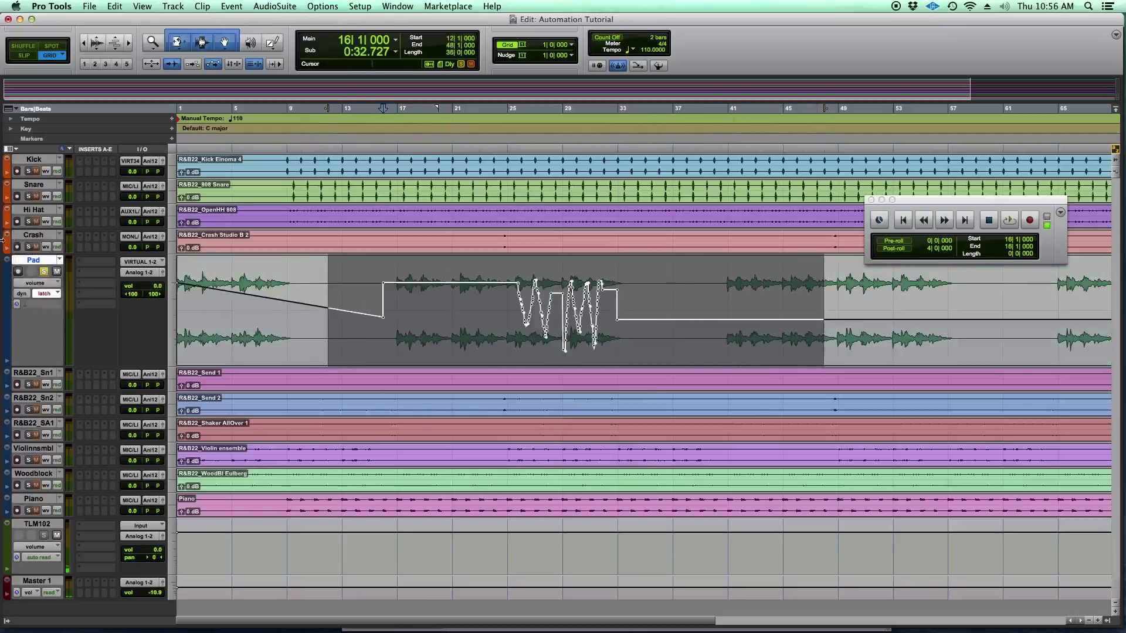
Cycle the Pad's track view through mute, pan left and pan right, and return it to volume.
{"action": "left_click", "coordinate": [51, 286]}
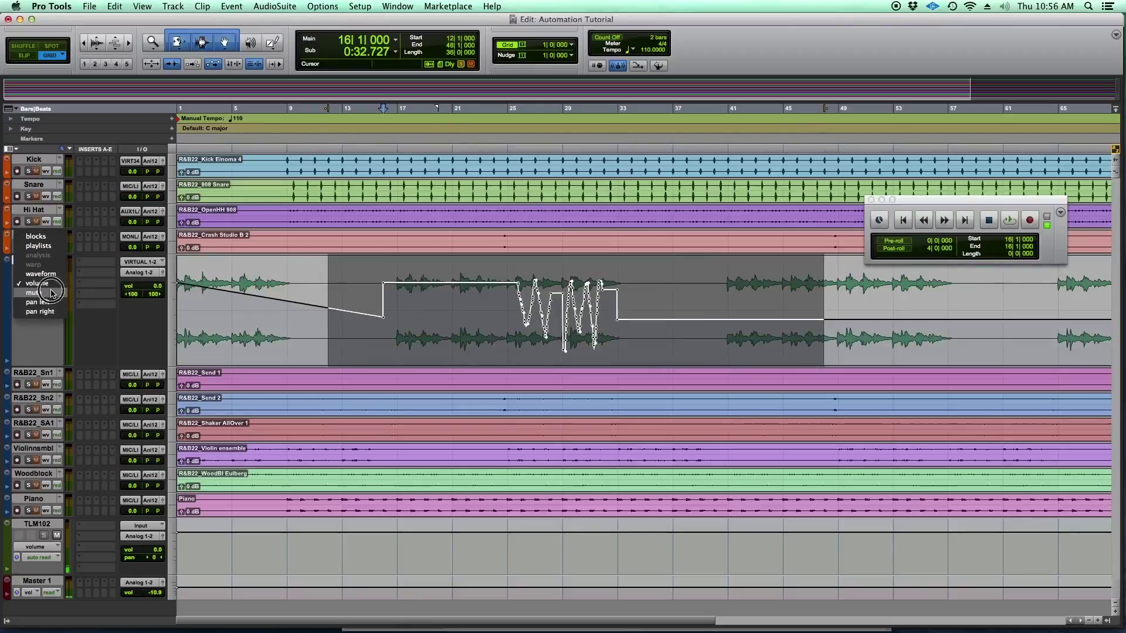
{"action": "left_click", "coordinate": [52, 293]}
{"action": "left_click", "coordinate": [29, 283]}
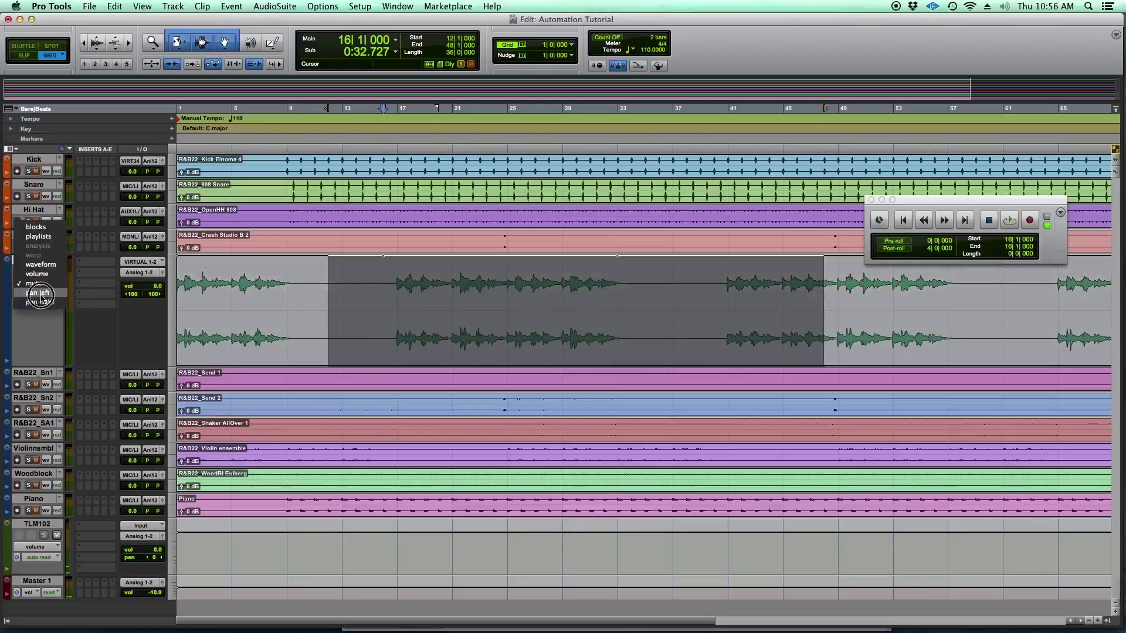
{"action": "left_click", "coordinate": [41, 293]}
{"action": "left_click", "coordinate": [47, 287]}
{"action": "left_click", "coordinate": [47, 292]}
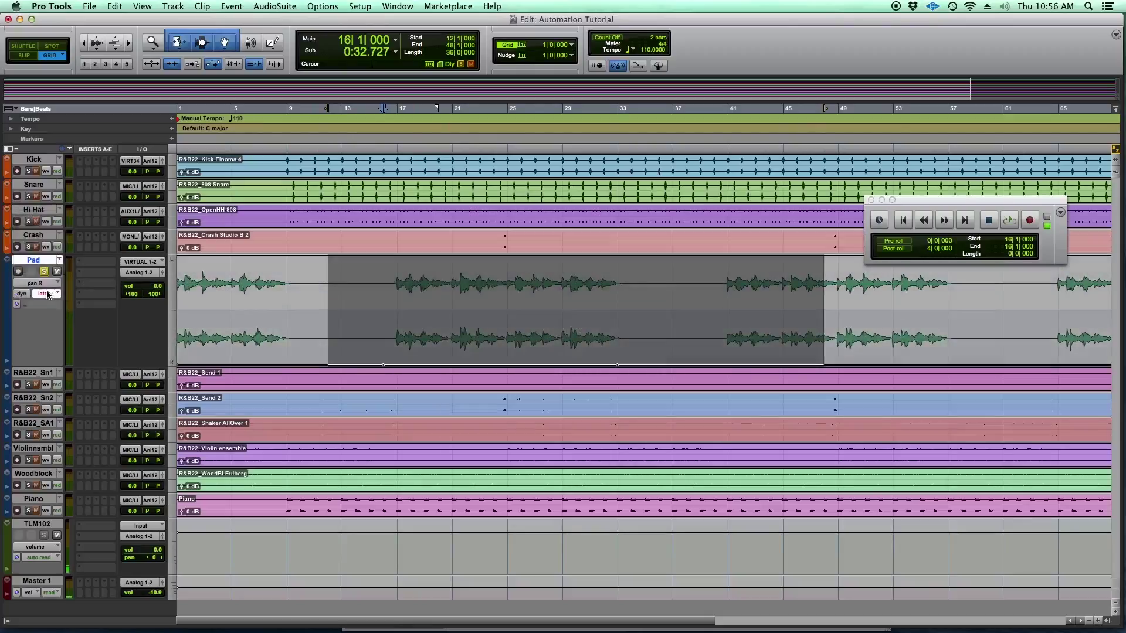
{"action": "left_click", "coordinate": [50, 285]}
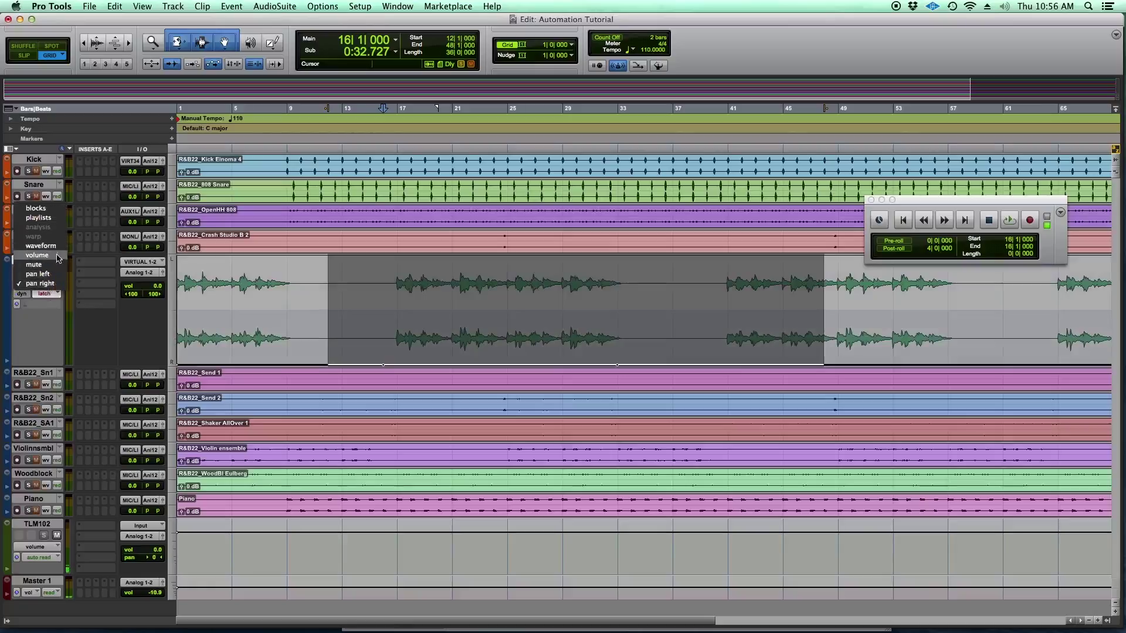
{"action": "left_click", "coordinate": [37, 255]}
Select the Pad's volume automation from bar 12 to bar 37.
{"action": "left_click_drag", "start_coordinate": [673, 317], "coordinate": [331, 309]}
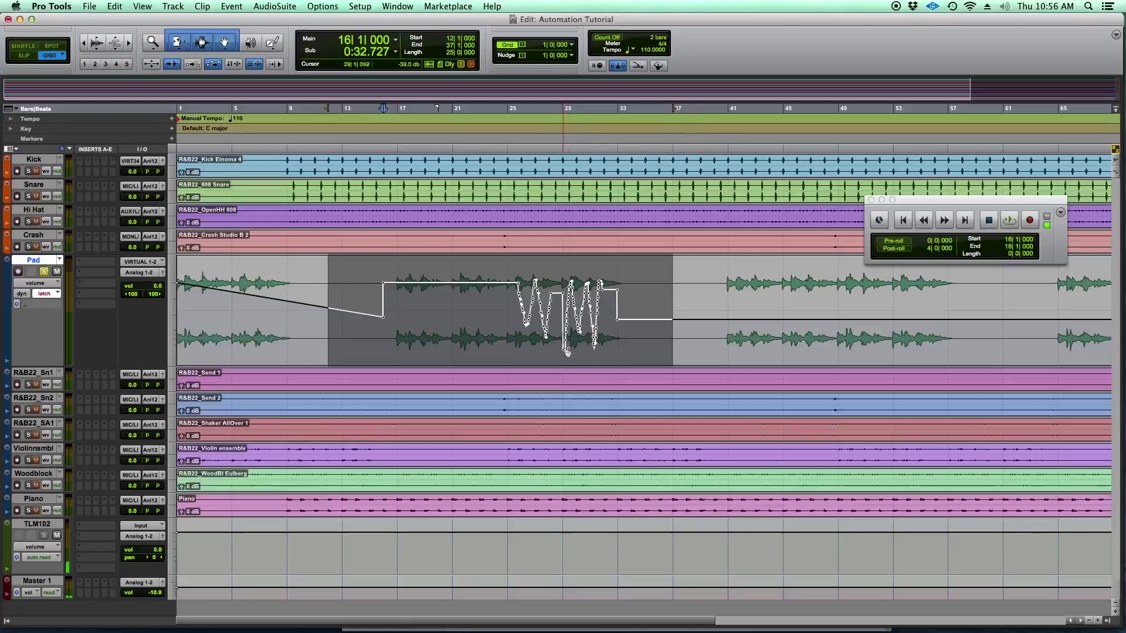
{"action": "left_click", "coordinate": [174, 391]}
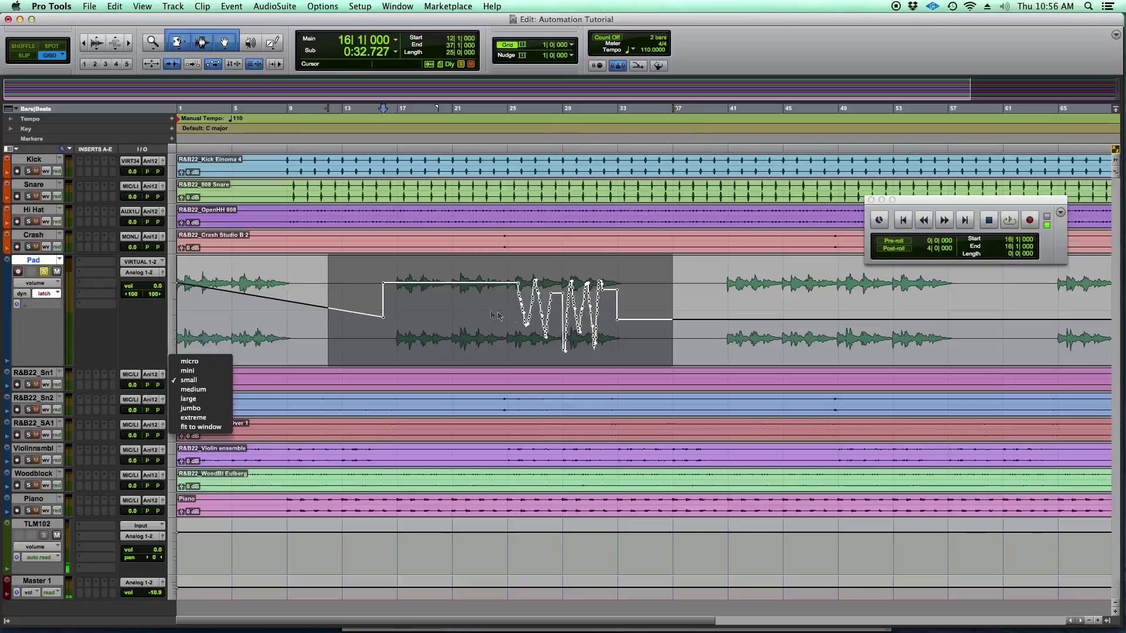
{"action": "left_click", "coordinate": [671, 311]}
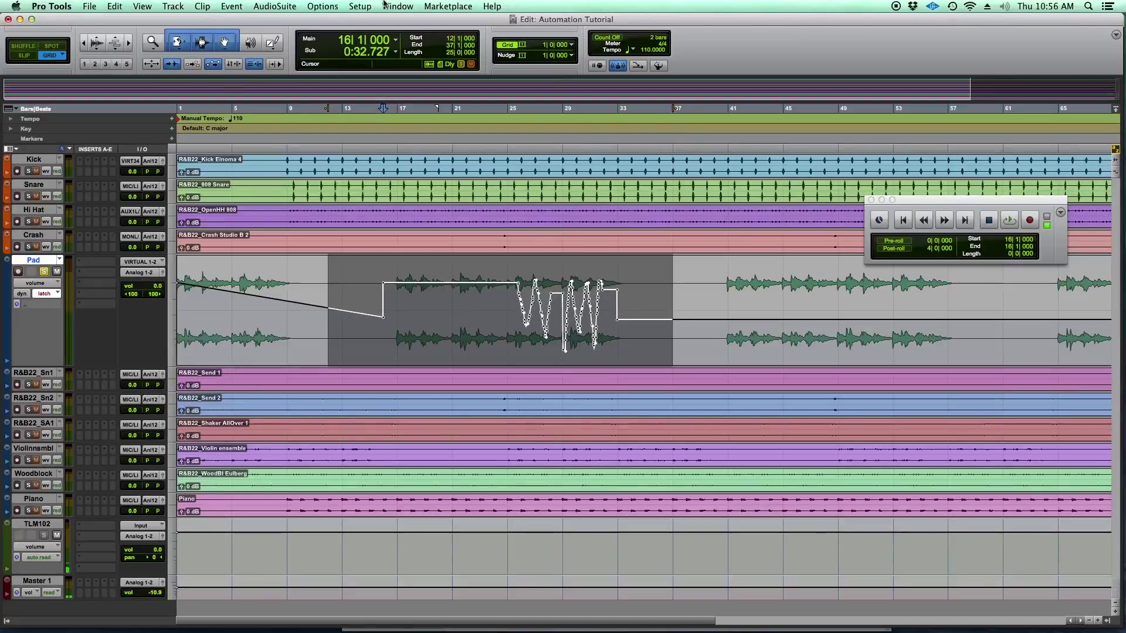
{"action": "left_click", "coordinate": [397, 5]}
{"action": "left_click", "coordinate": [800, 32]}
Undo and redo the Pad's volume automation change, and place the Automation window above the Pad track.
{"action": "key", "text": "super+z"}
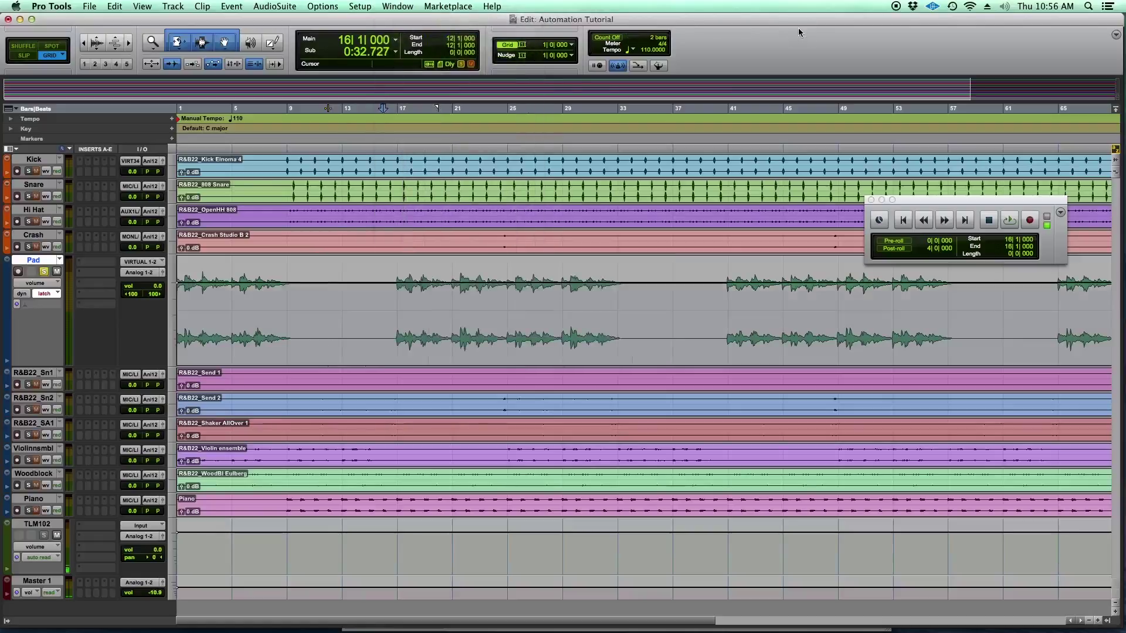
{"action": "key", "text": "super+4"}
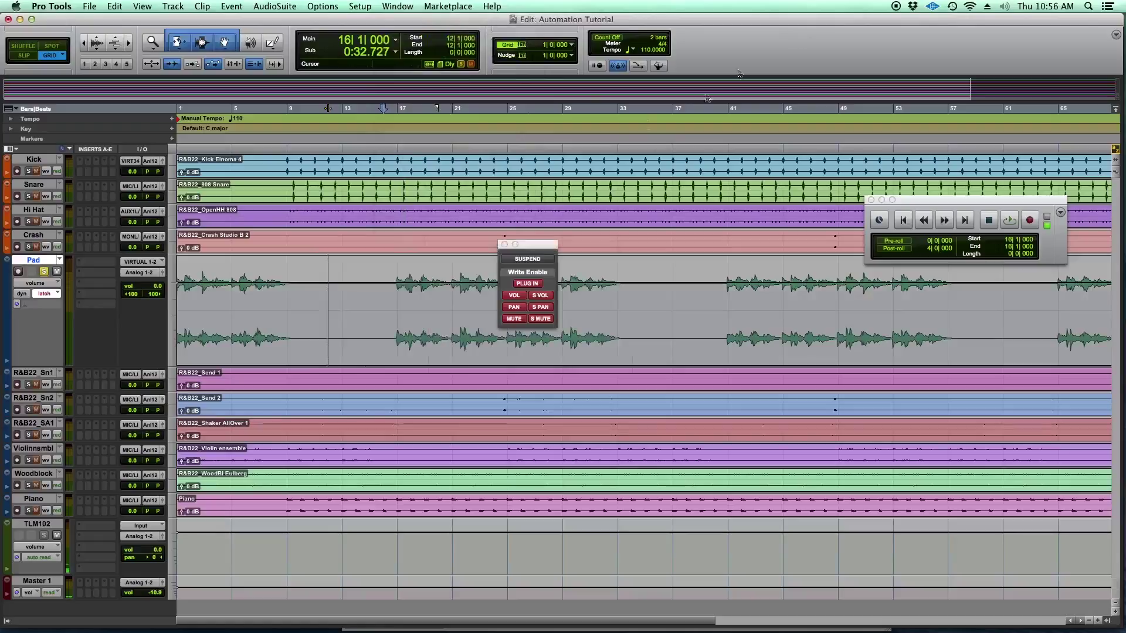
{"action": "left_click_drag", "start_coordinate": [543, 244], "coordinate": [761, 242]}
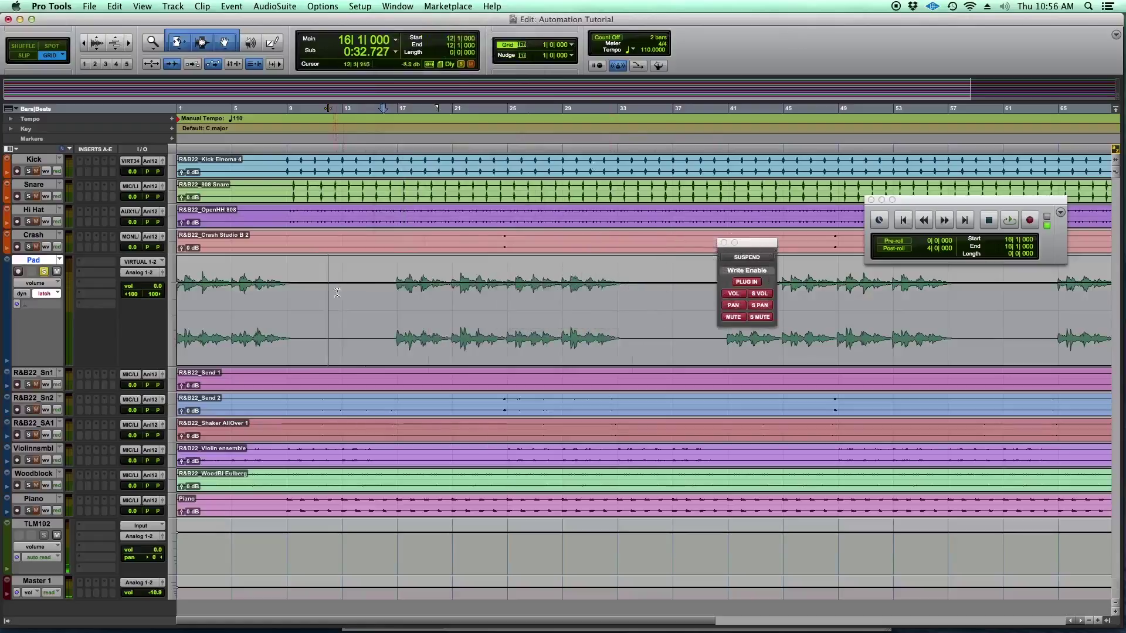
{"action": "key", "text": "super+shift+z"}
{"action": "left_click_drag", "start_coordinate": [756, 245], "coordinate": [728, 150]}
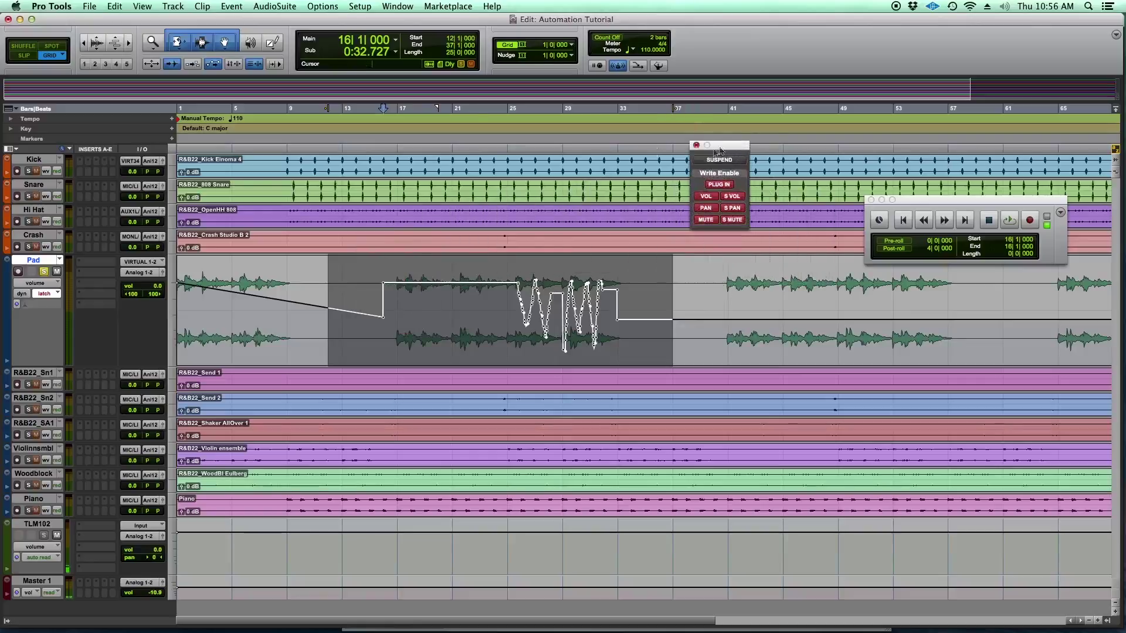
Link the timeline and edit selections, and suspend all automation in the Automation window.
{"action": "left_click", "coordinate": [233, 64]}
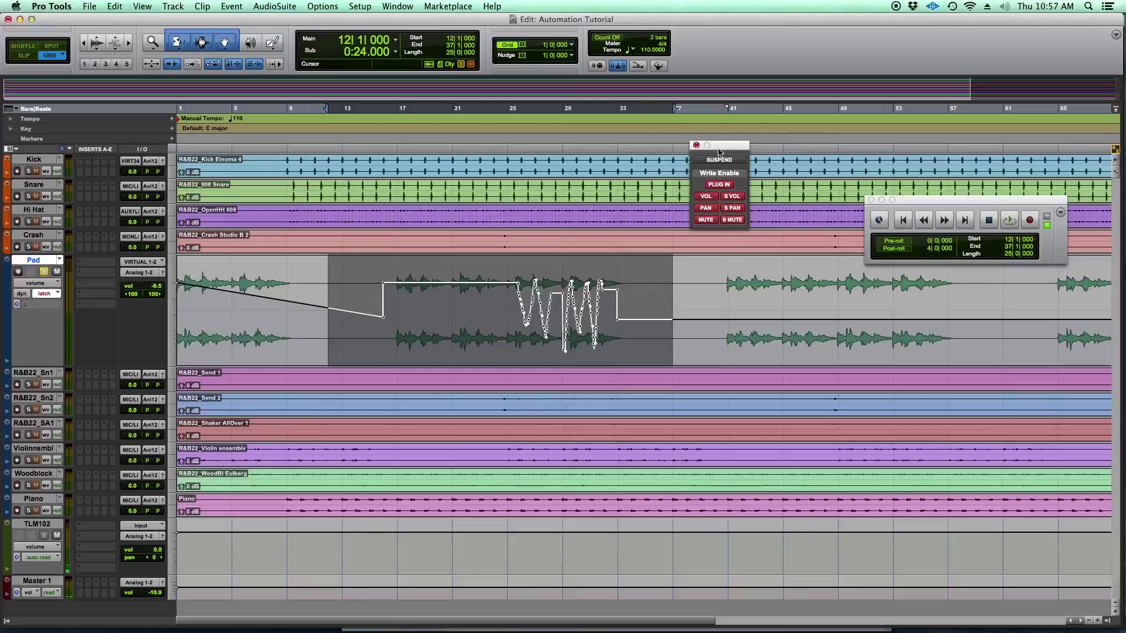
{"action": "left_click_drag", "start_coordinate": [720, 151], "coordinate": [782, 231]}
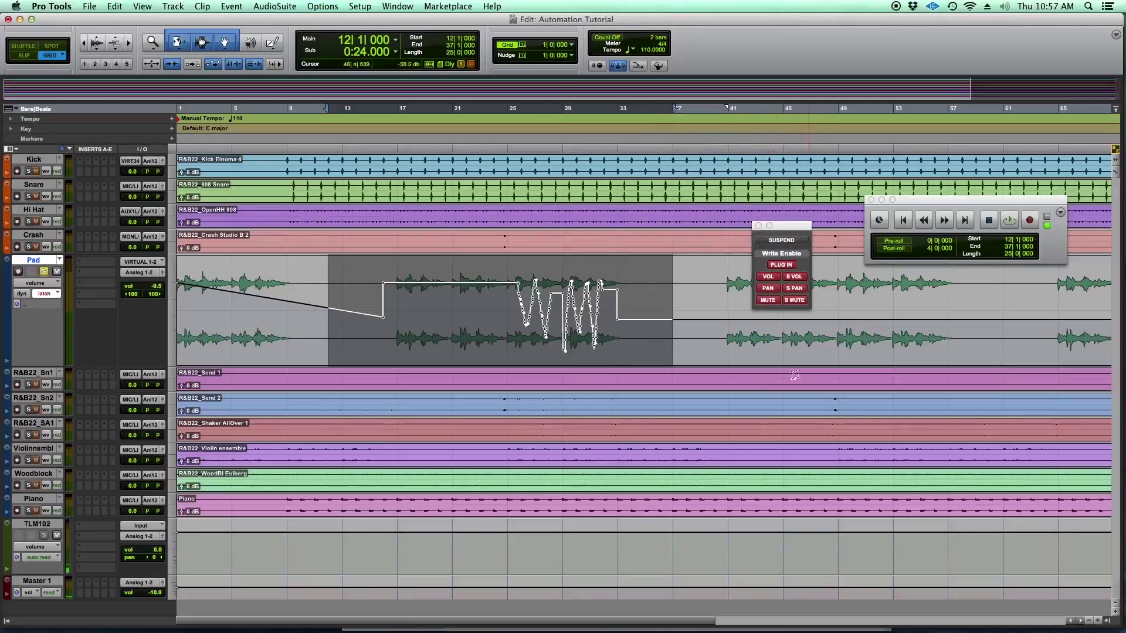
{"action": "left_click_drag", "start_coordinate": [782, 226], "coordinate": [691, 124]}
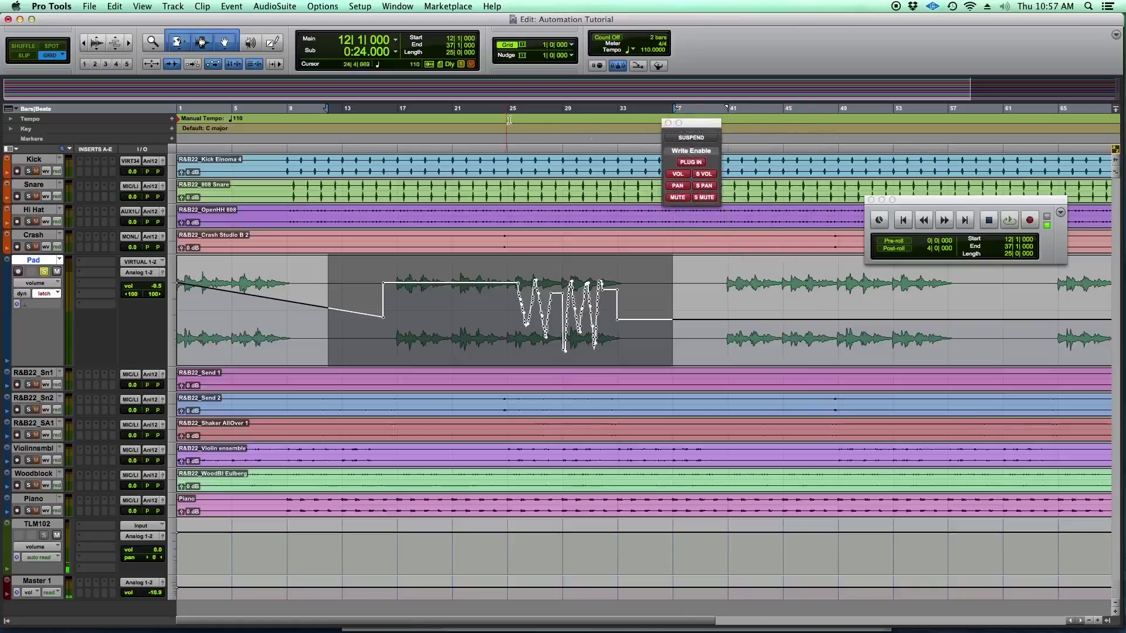
{"action": "left_click", "coordinate": [691, 138]}
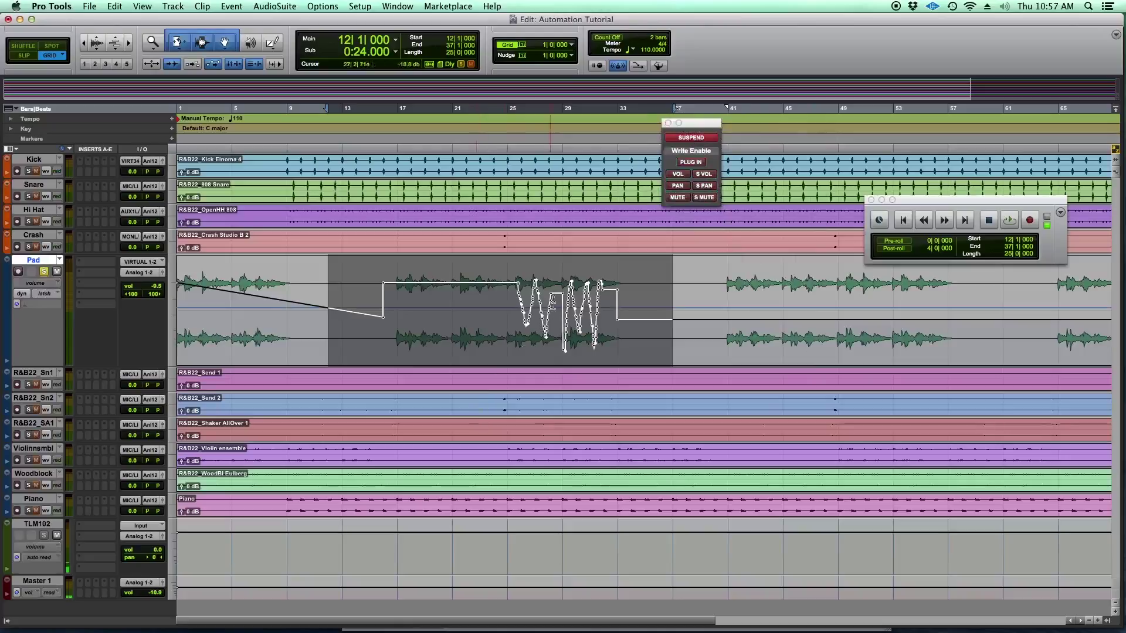
Play the session from bar 26 with all automation suspended, and stop playback.
{"action": "left_click", "coordinate": [516, 302]}
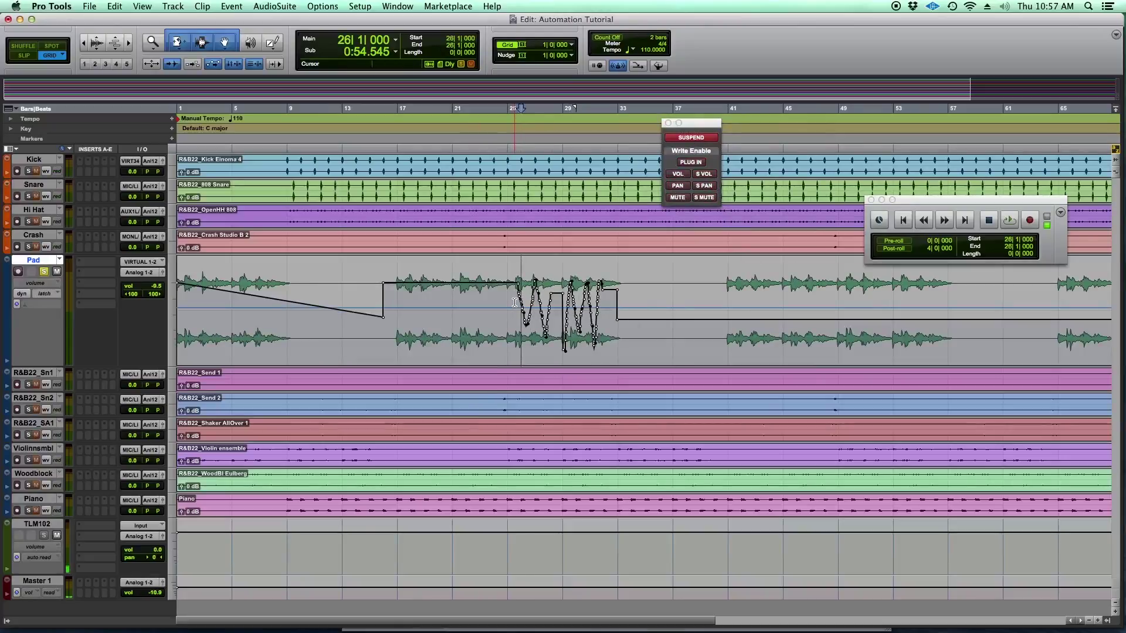
{"action": "key", "text": "space"}
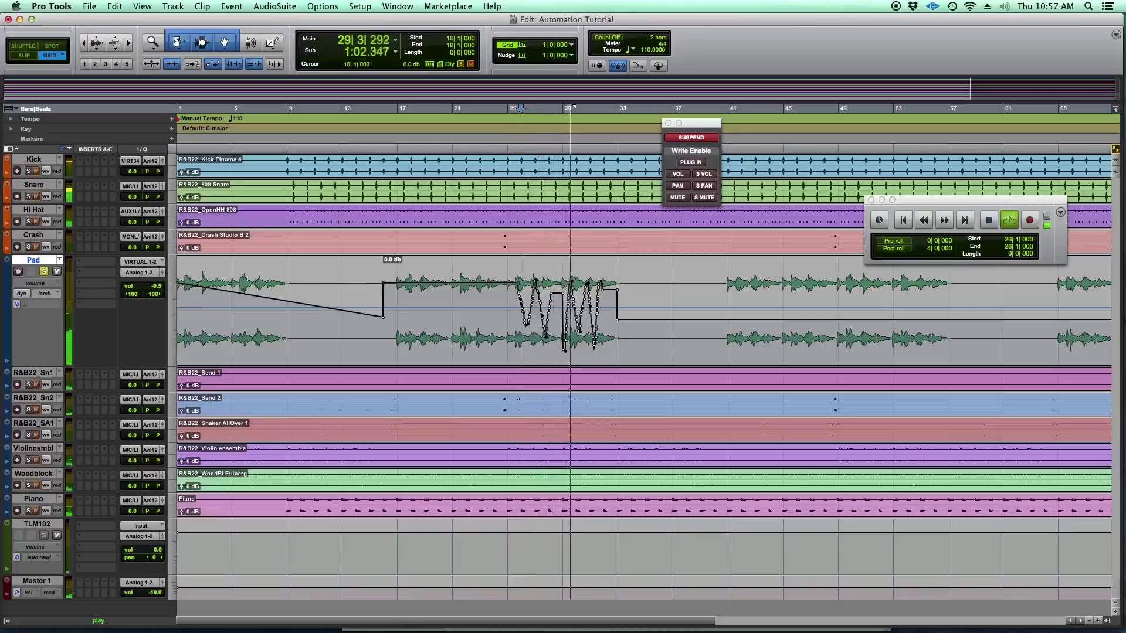
{"action": "left_click", "coordinate": [156, 287]}
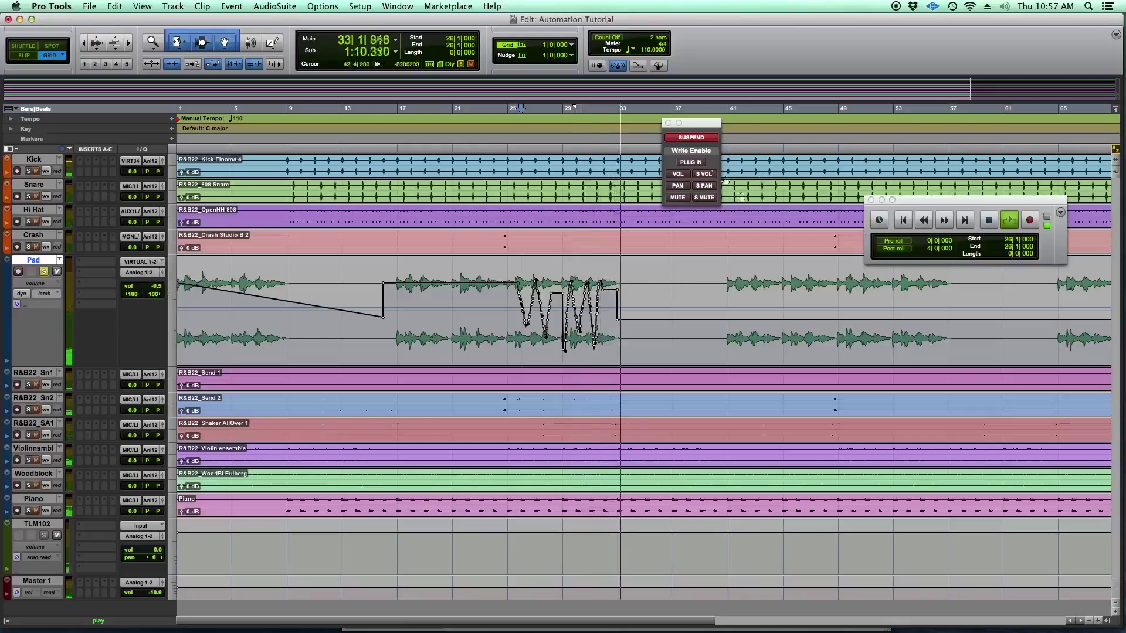
{"action": "key", "text": "space"}
Lift the automation suspension, play from bar 25 while suspending and resuming automation once, and stop playback.
{"action": "left_click", "coordinate": [516, 303]}
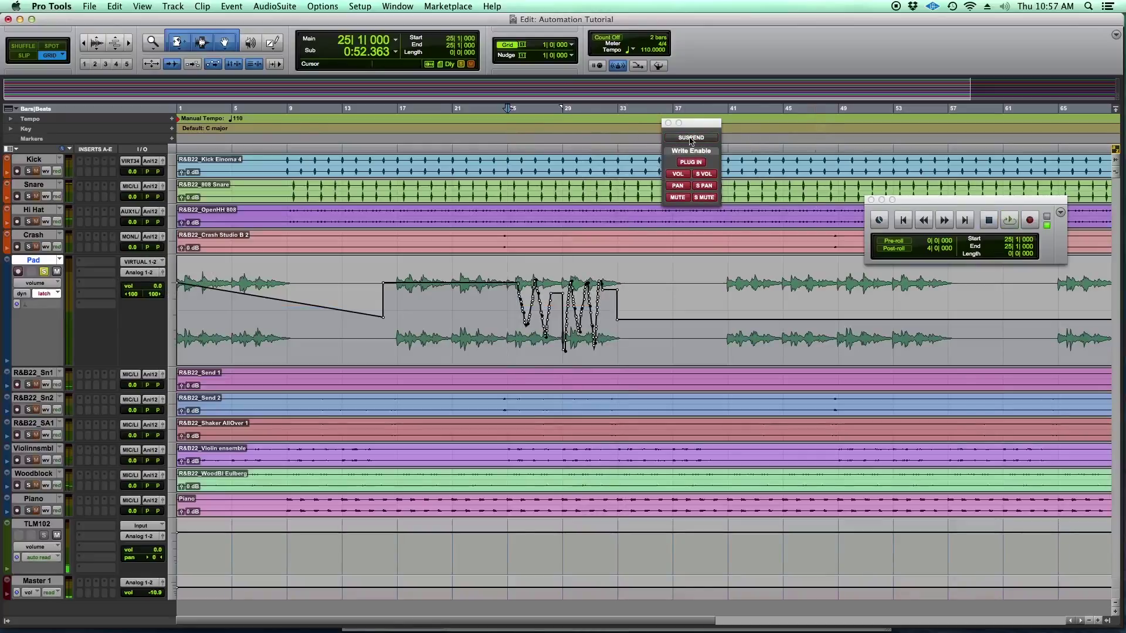
{"action": "key", "text": "space"}
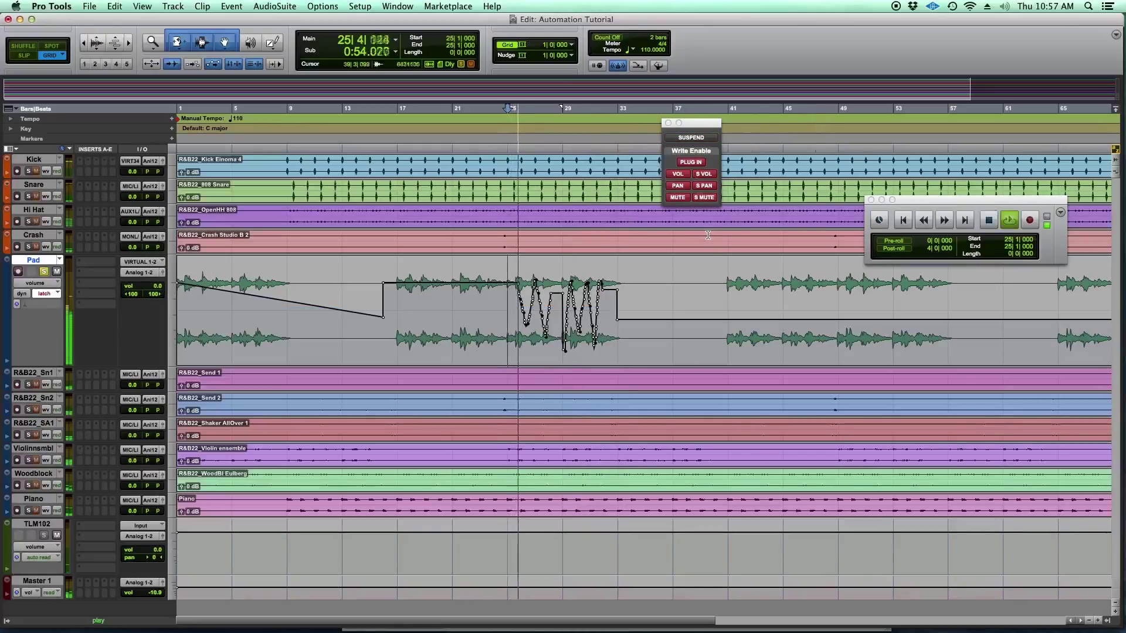
{"action": "left_click", "coordinate": [701, 139]}
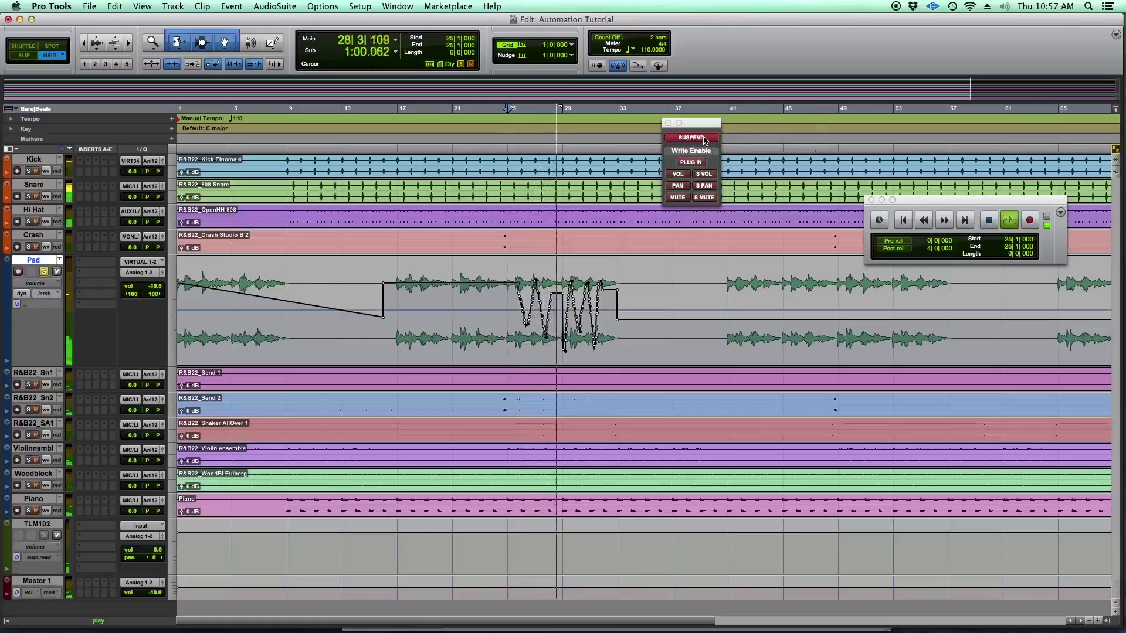
{"action": "left_click", "coordinate": [701, 139]}
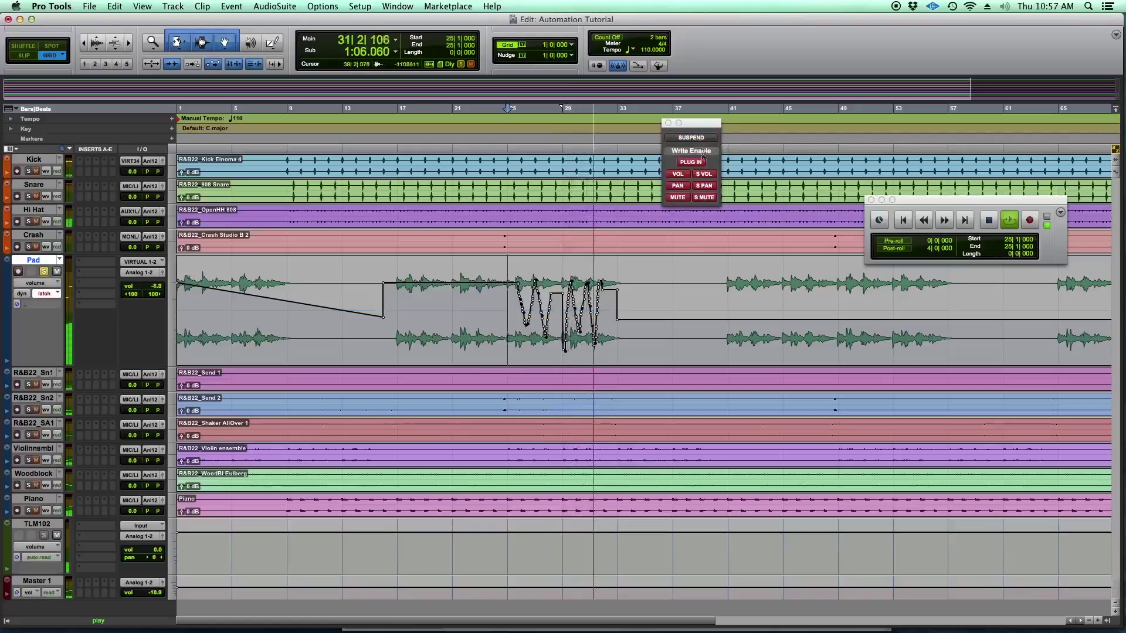
{"action": "key", "text": "space"}
Select the Pad's volume automation from bar 15 to bar 40, and place the Automation window beside the transport window.
{"action": "left_click", "coordinate": [700, 122]}
{"action": "left_click_drag", "start_coordinate": [700, 122], "coordinate": [693, 147]}
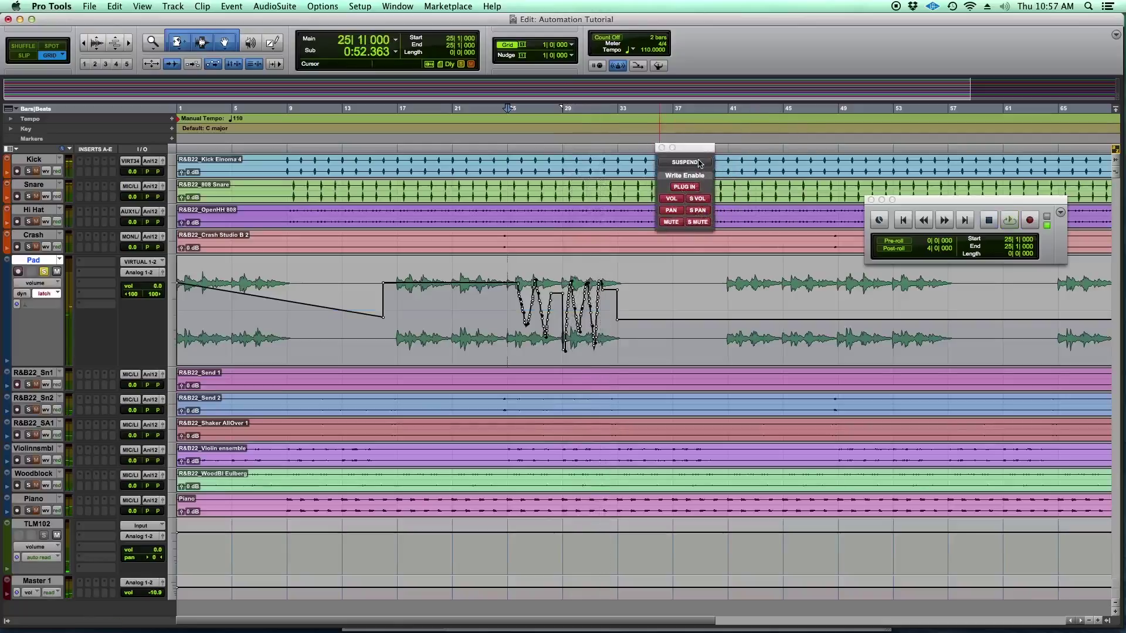
{"action": "left_click_drag", "start_coordinate": [371, 302], "coordinate": [711, 317]}
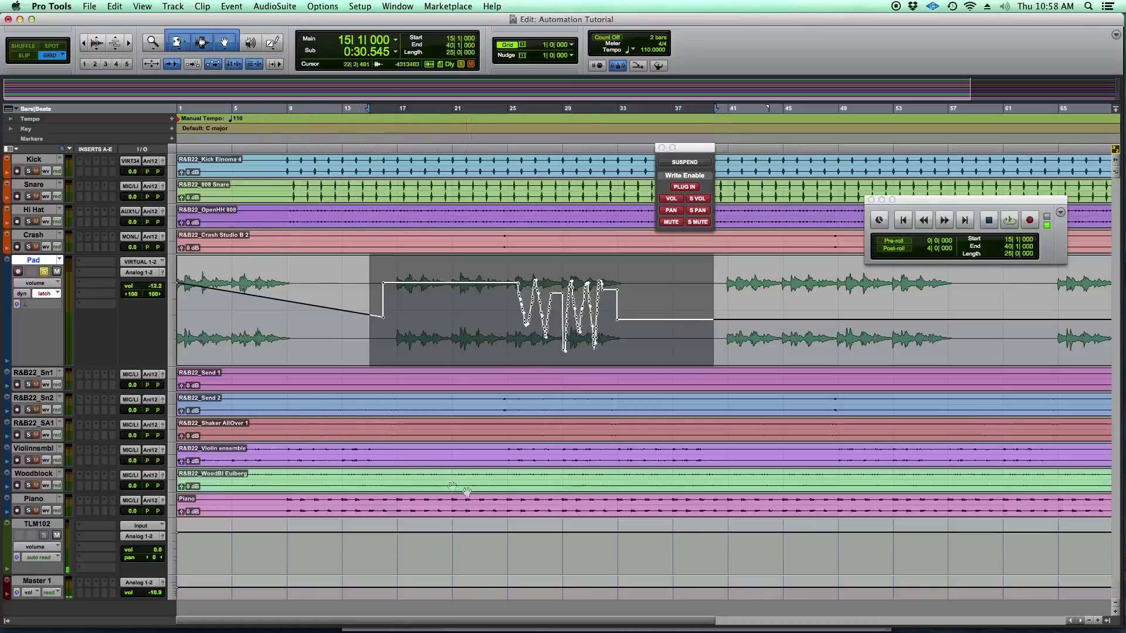
{"action": "left_click", "coordinate": [693, 148]}
{"action": "left_click_drag", "start_coordinate": [694, 148], "coordinate": [775, 165]}
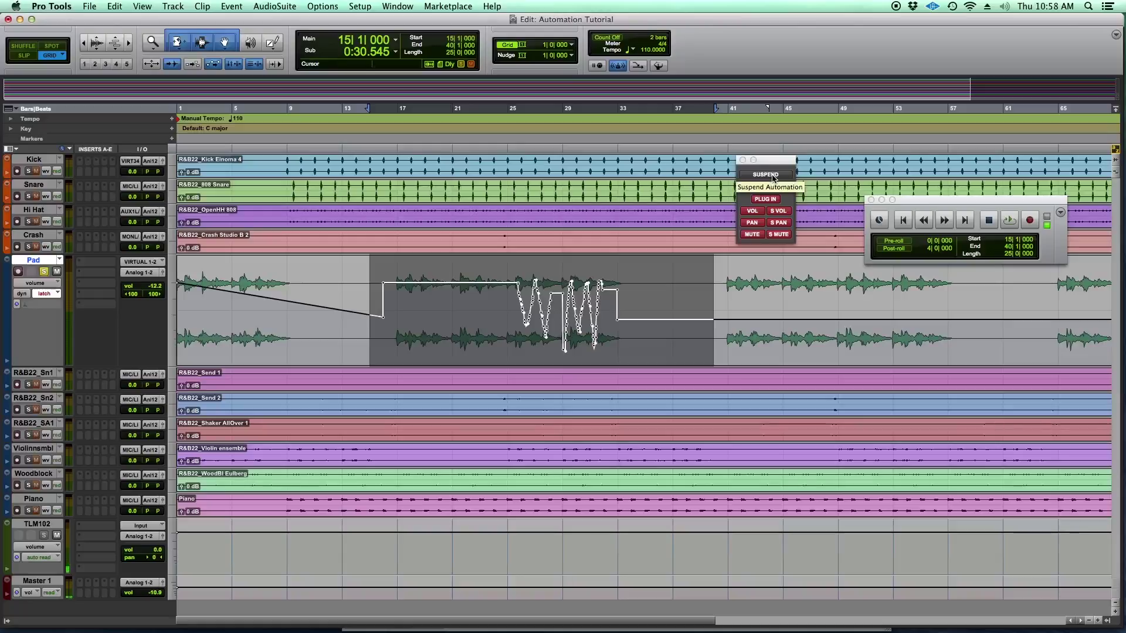
Suspend and resume all automation several times with the Pad's volume automation selected from bar 14 to bar 39.
{"action": "left_click", "coordinate": [774, 175]}
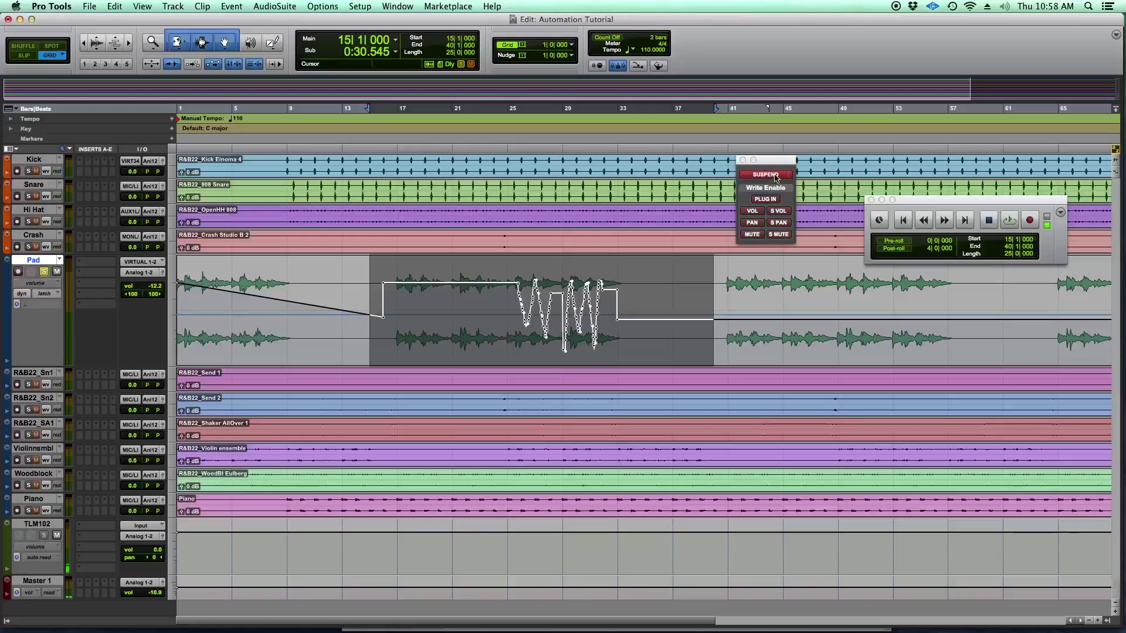
{"action": "left_click_drag", "start_coordinate": [357, 290], "coordinate": [701, 321]}
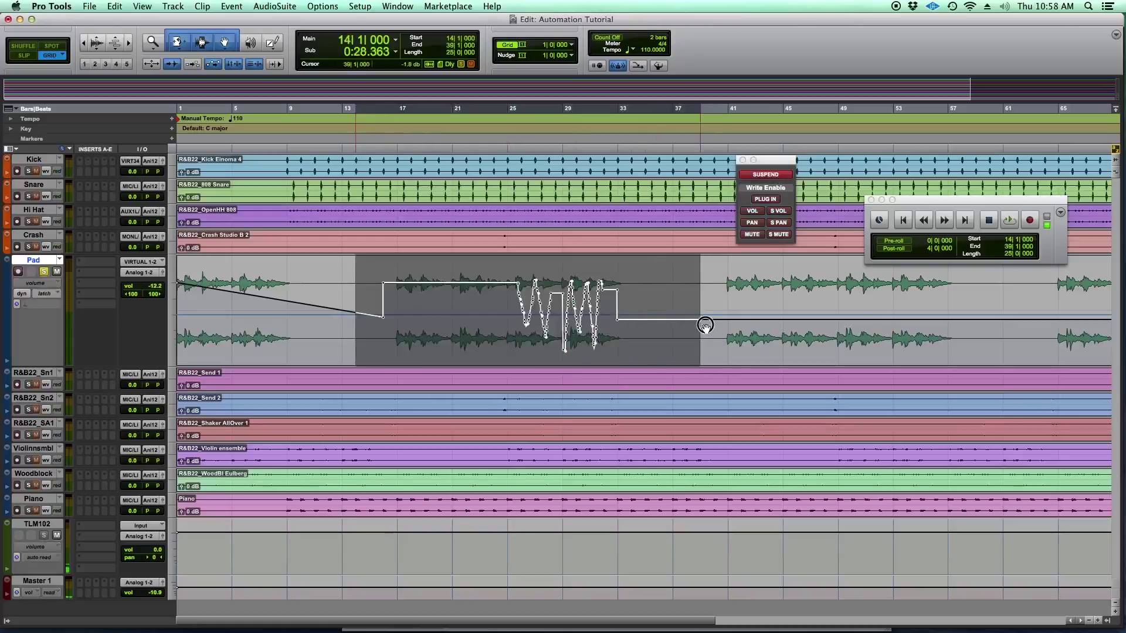
{"action": "left_click", "coordinate": [774, 174]}
{"action": "left_click", "coordinate": [775, 175]}
{"action": "left_click", "coordinate": [775, 176]}
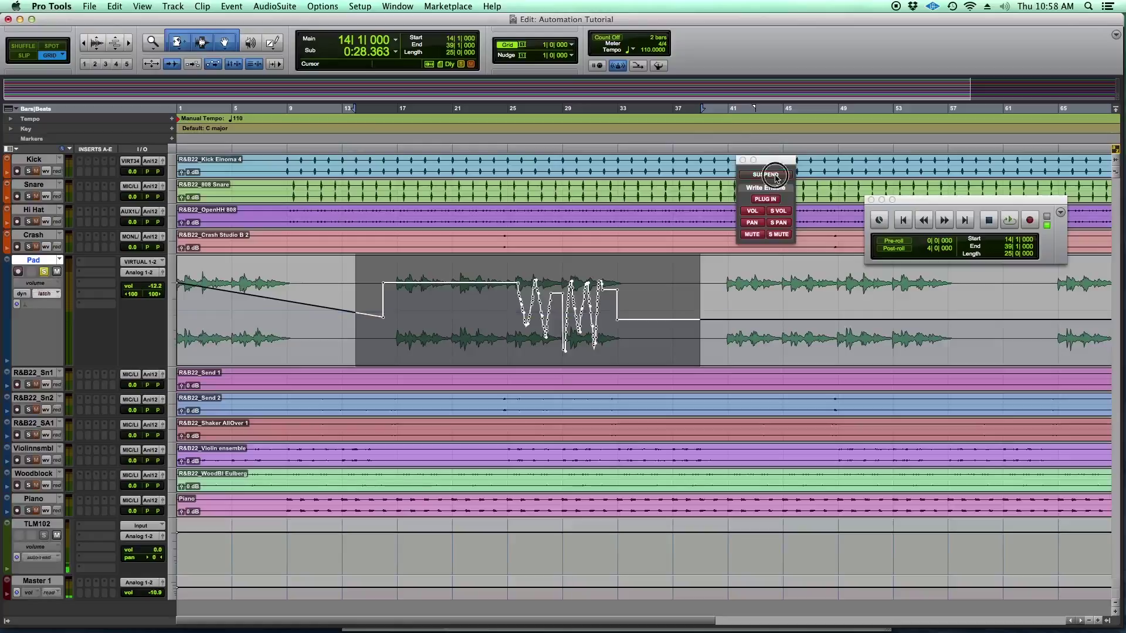
{"action": "left_click", "coordinate": [775, 176]}
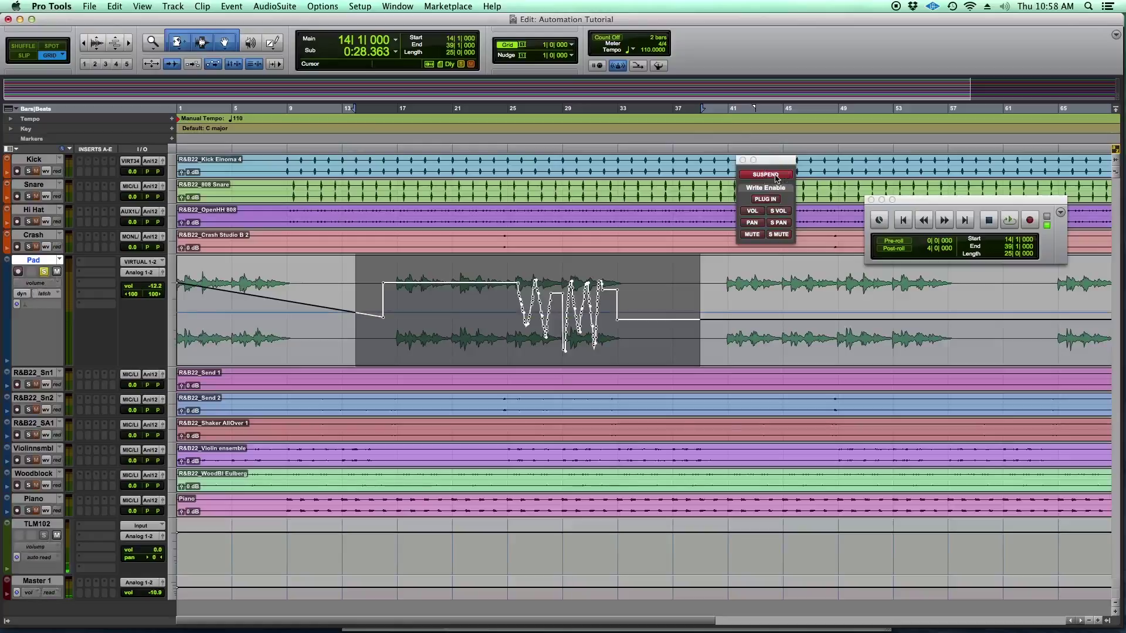
{"action": "left_click", "coordinate": [775, 176]}
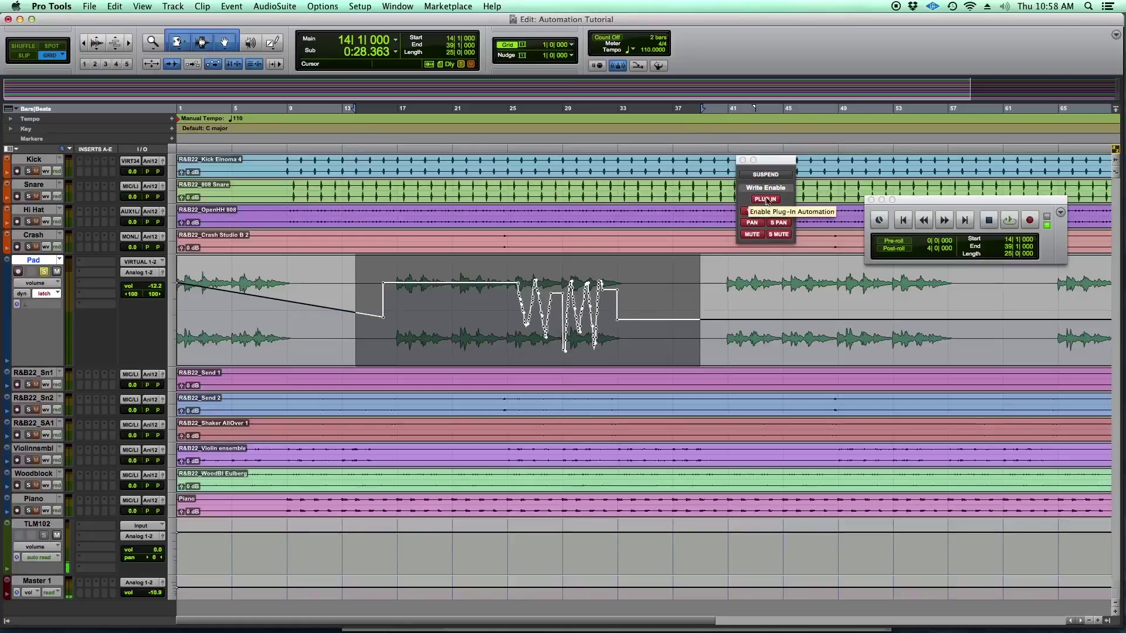
{"action": "left_click", "coordinate": [765, 199]}
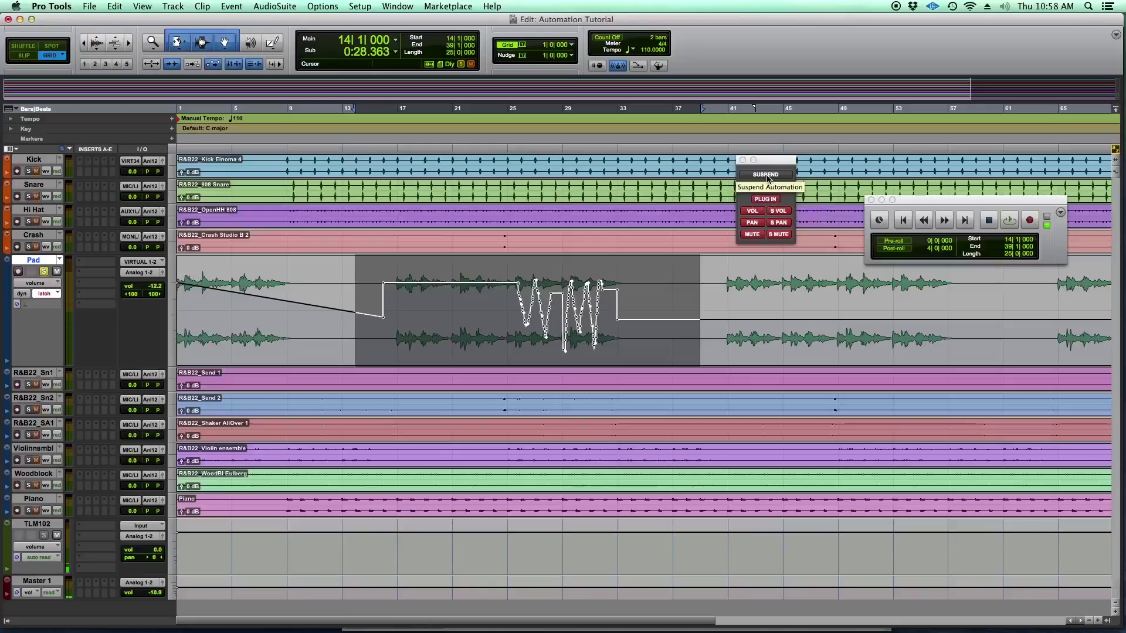
{"action": "left_click", "coordinate": [767, 175]}
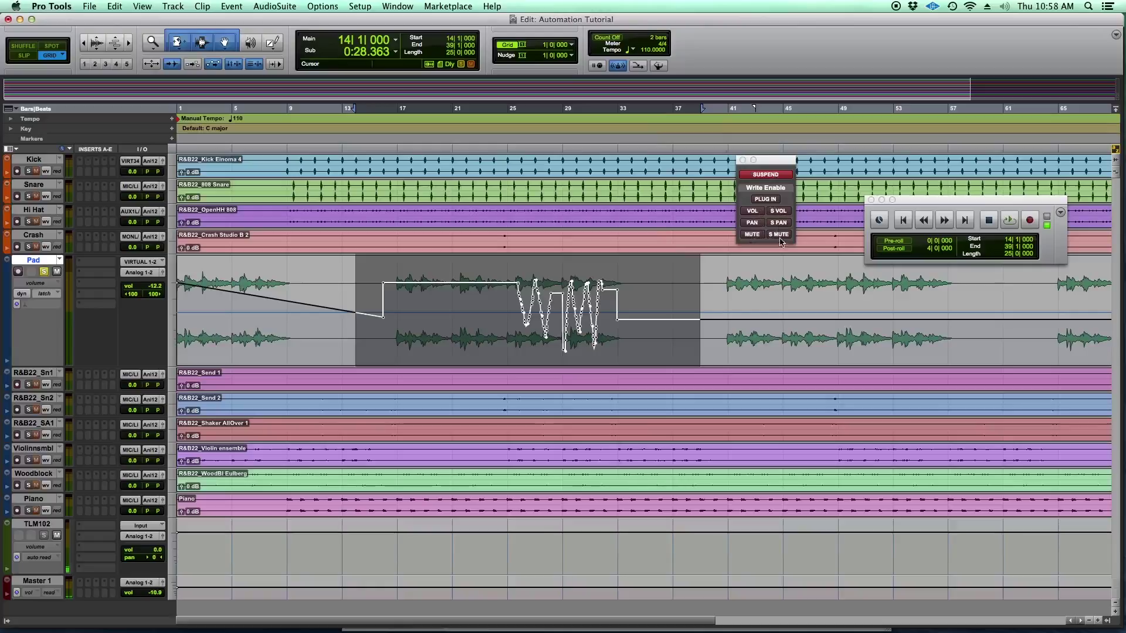
{"action": "left_click", "coordinate": [771, 176]}
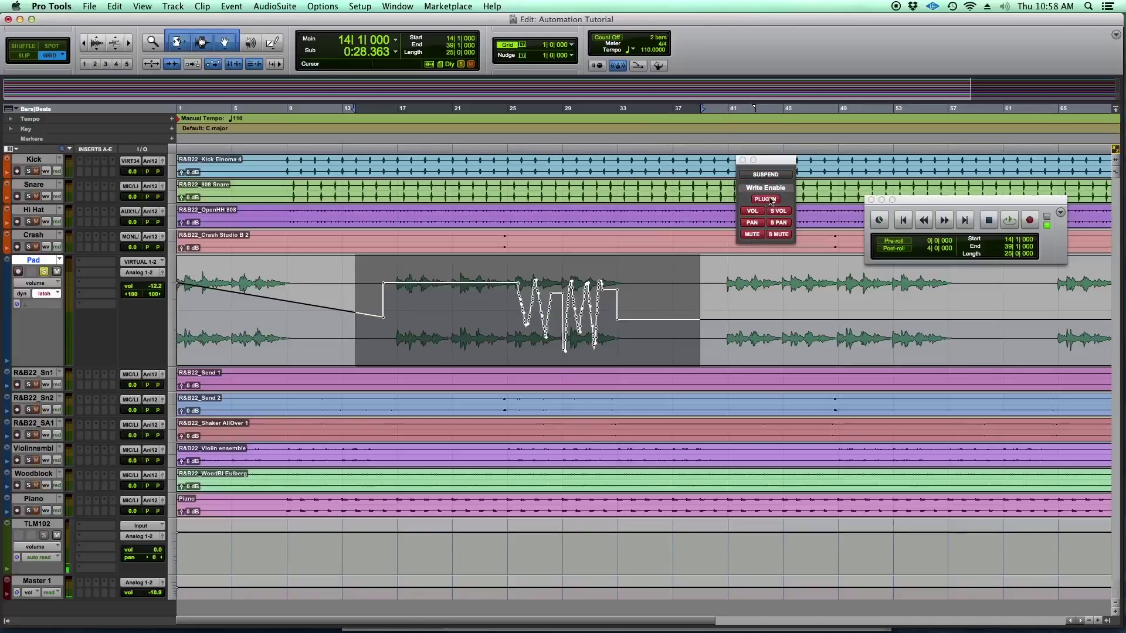
Try the write enable switches, leaving only volume disabled, and place the playback position at bar 25.
{"action": "left_click", "coordinate": [770, 201]}
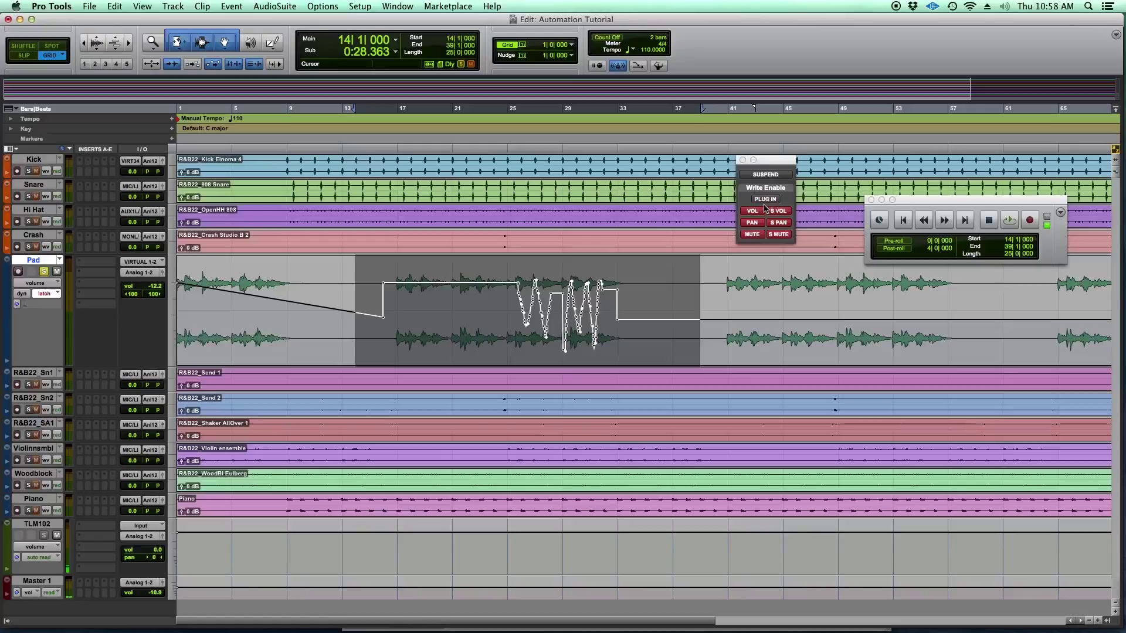
{"action": "left_click", "coordinate": [753, 222]}
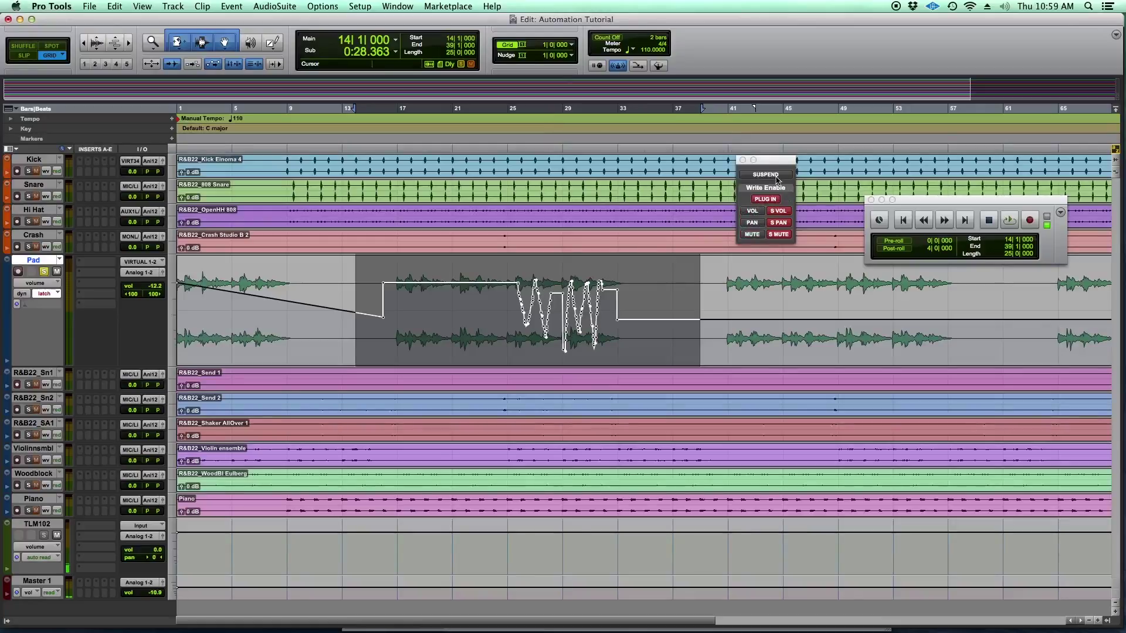
{"action": "left_click", "coordinate": [508, 324]}
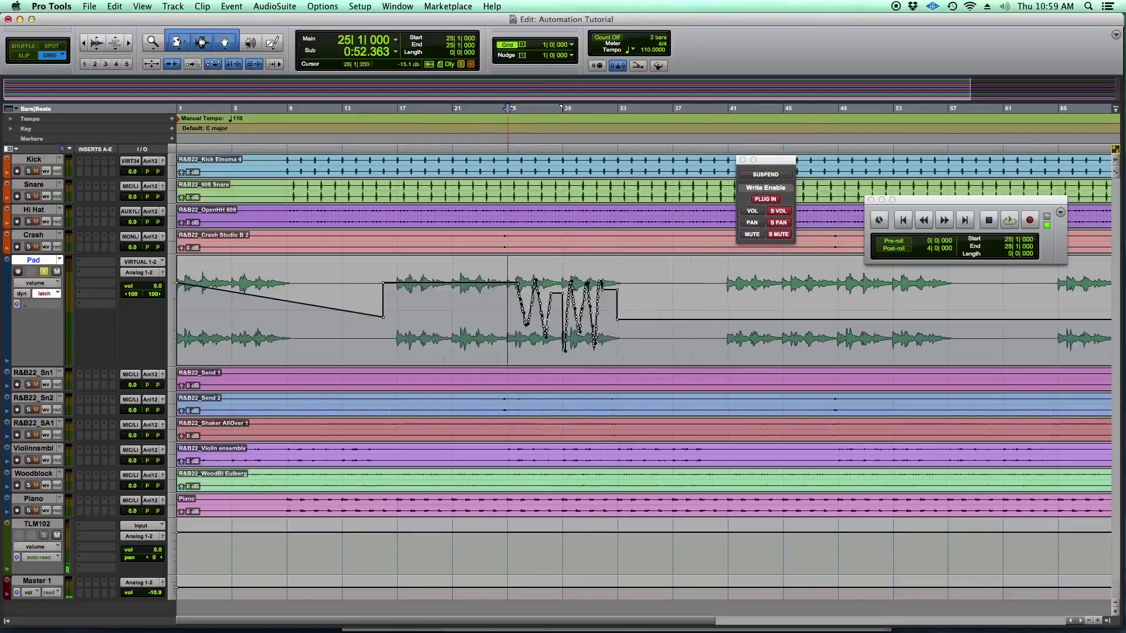
{"action": "left_click", "coordinate": [752, 222]}
{"action": "left_click", "coordinate": [753, 234]}
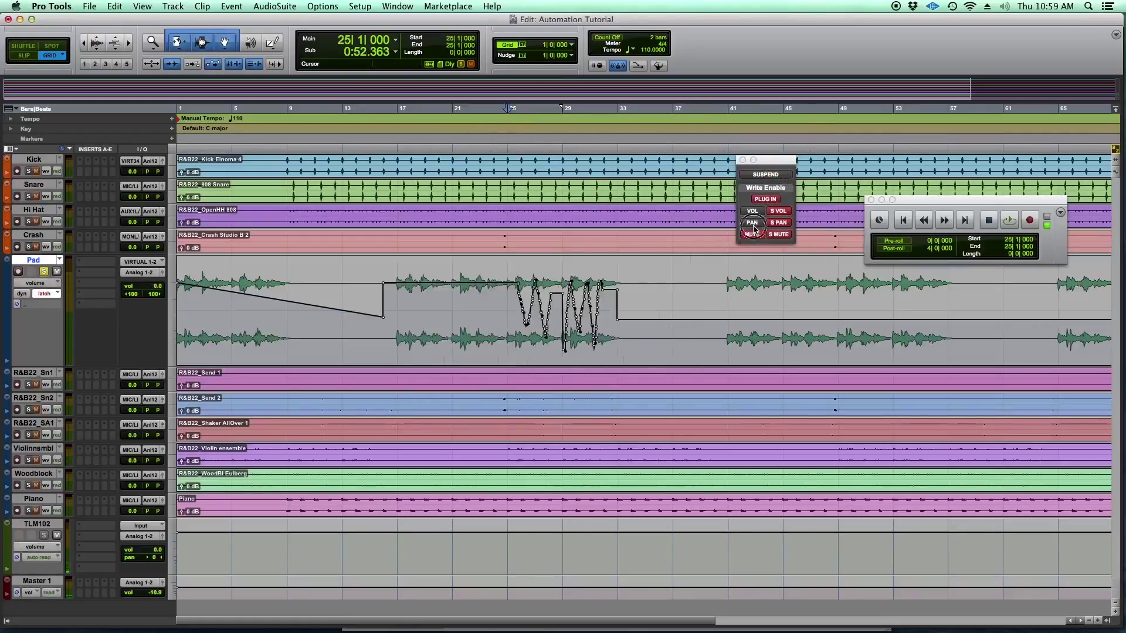
Play from bar 25 with volume writing disabled, enable it again during playback, and stop.
{"action": "key", "text": "space"}
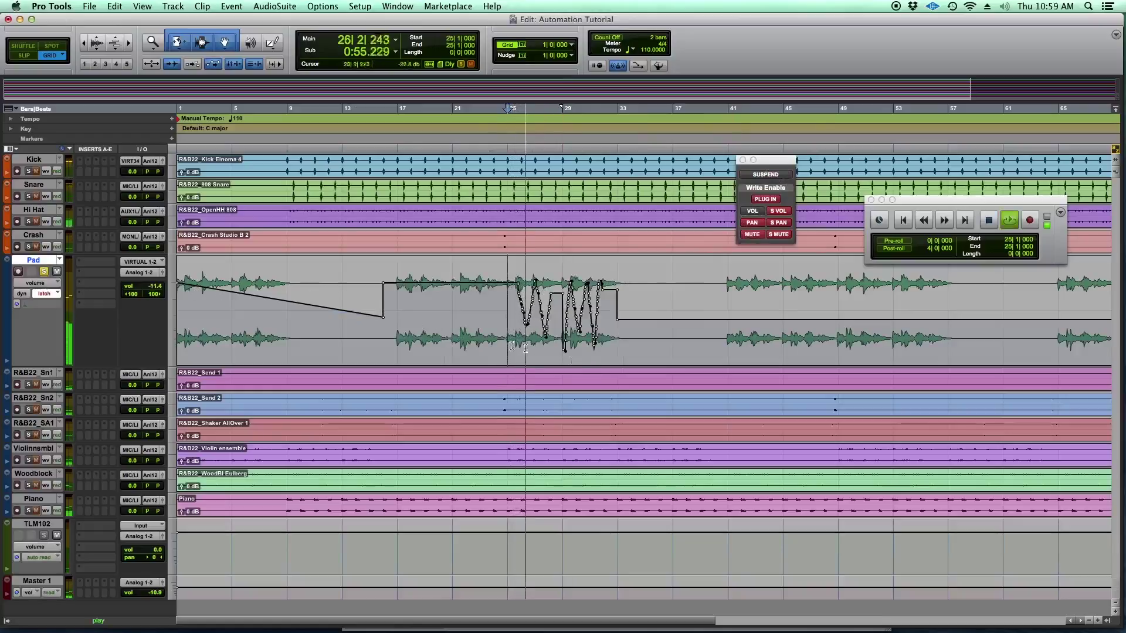
{"action": "left_click", "coordinate": [753, 212]}
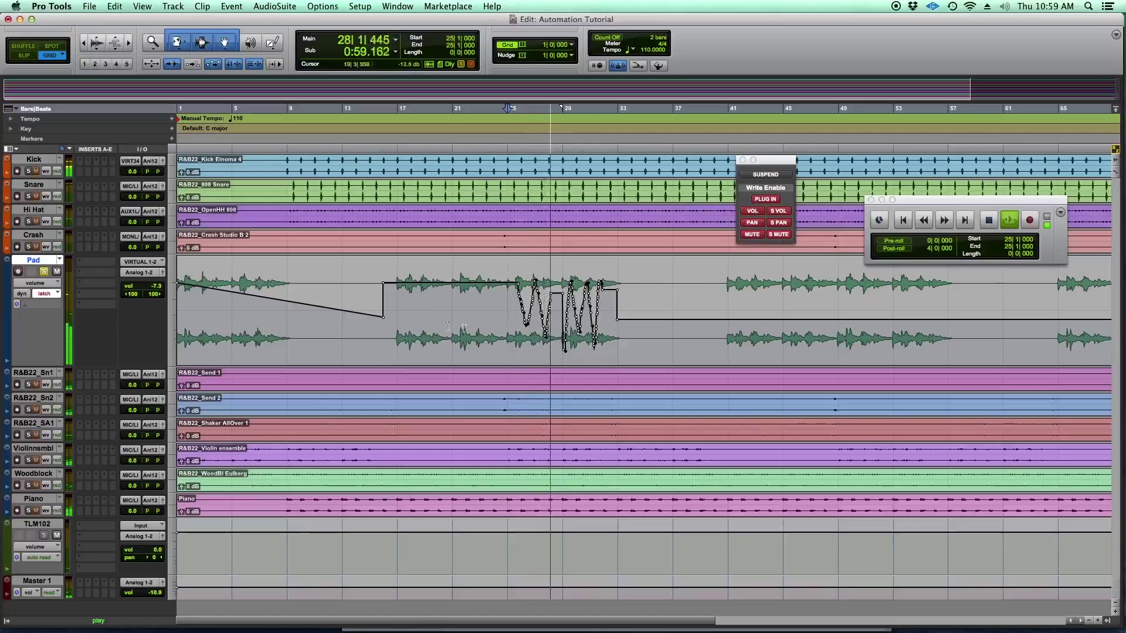
{"action": "key", "text": "space"}
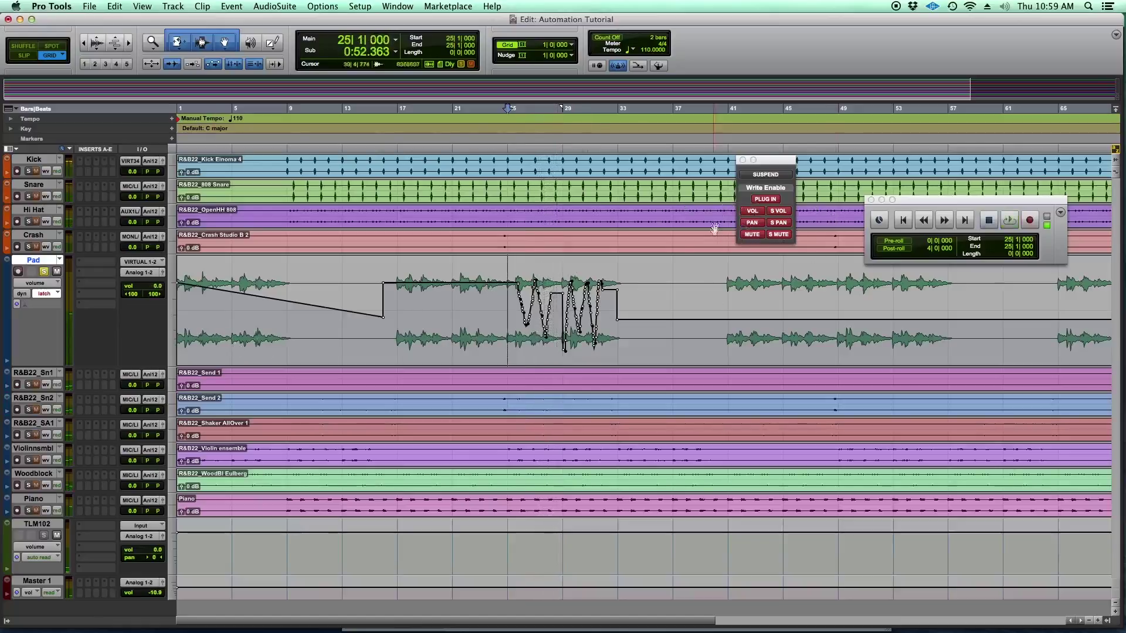
Disable volume writing, suspend all automation, and restore both in the Automation window.
{"action": "left_click", "coordinate": [752, 212]}
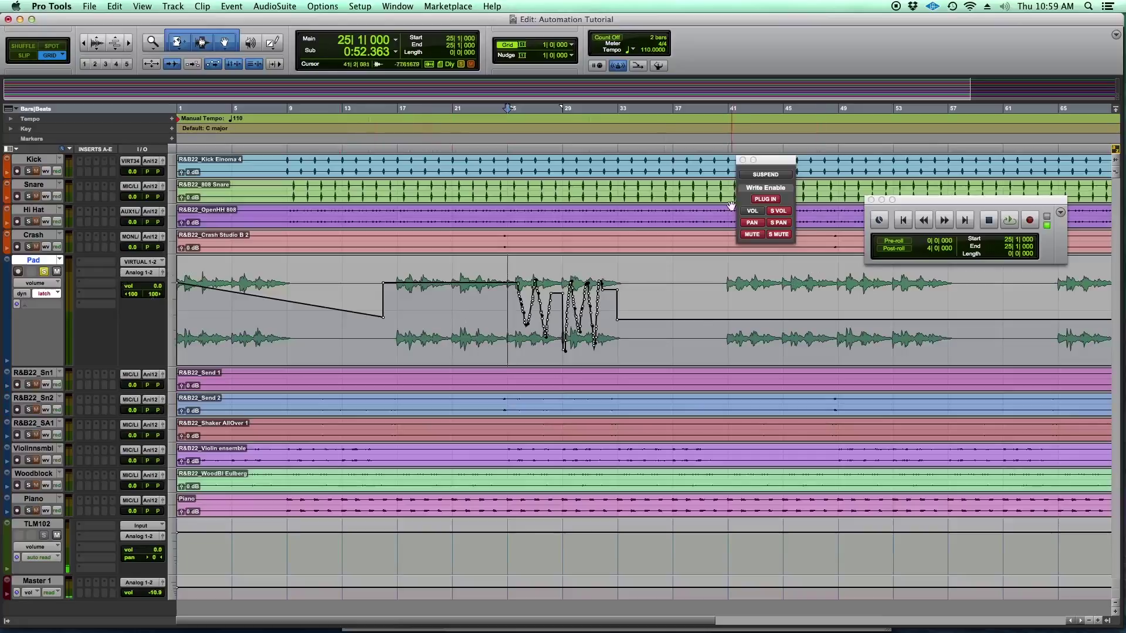
{"action": "left_click", "coordinate": [783, 177]}
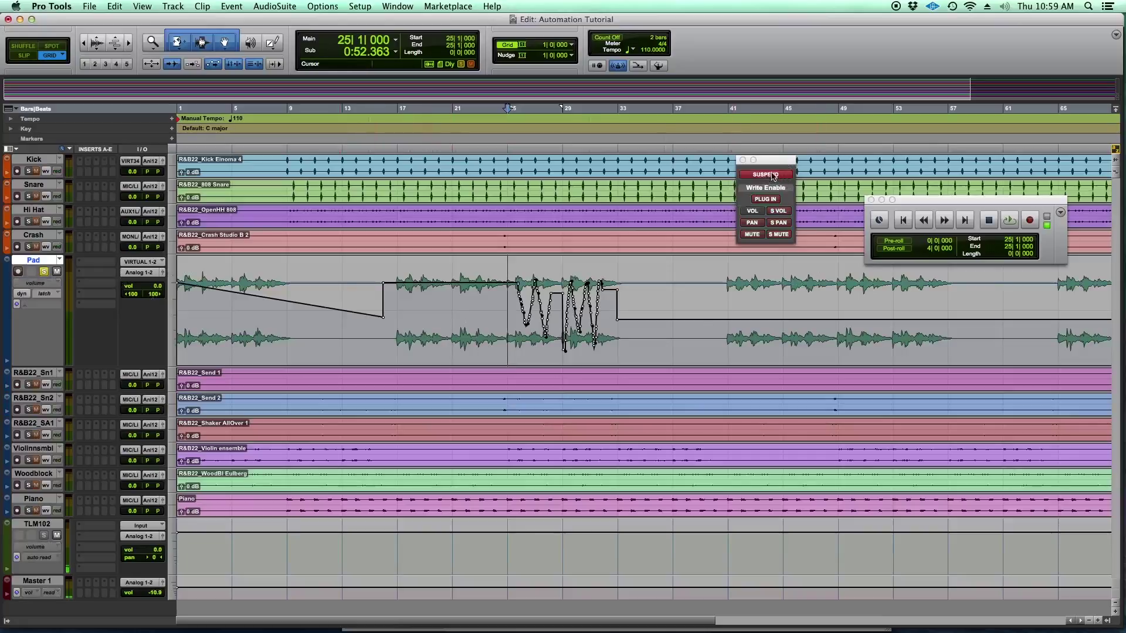
{"action": "left_click", "coordinate": [757, 210]}
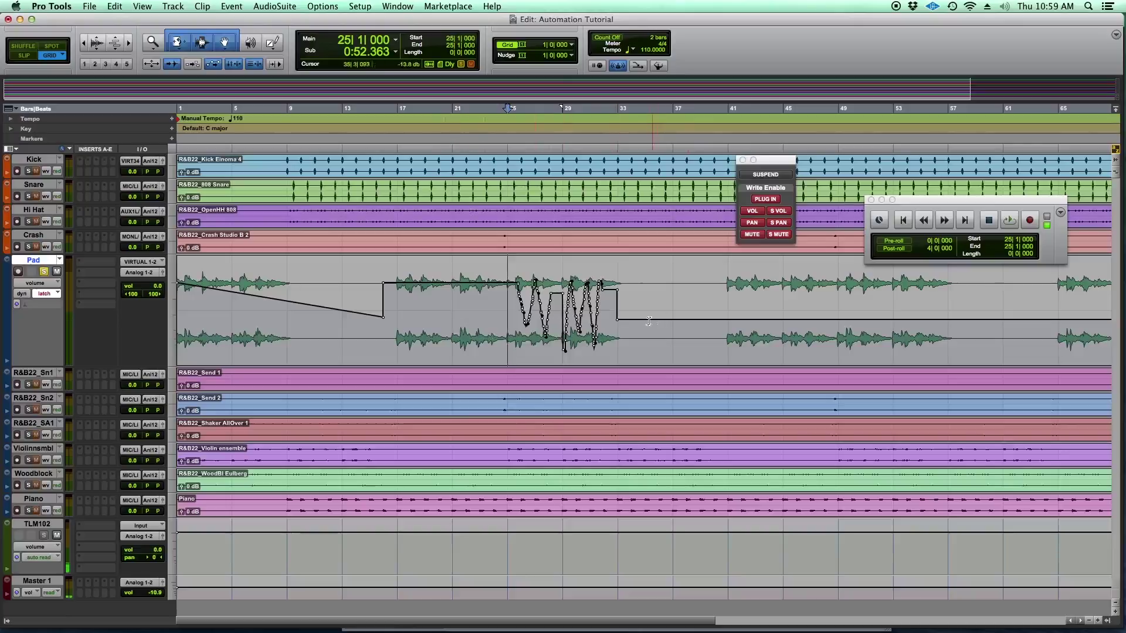
Select the Pad's volume automation from bar 22 to bar 35 and review its automation mode choices, keeping latch.
{"action": "left_click_drag", "start_coordinate": [650, 322], "coordinate": [466, 326]}
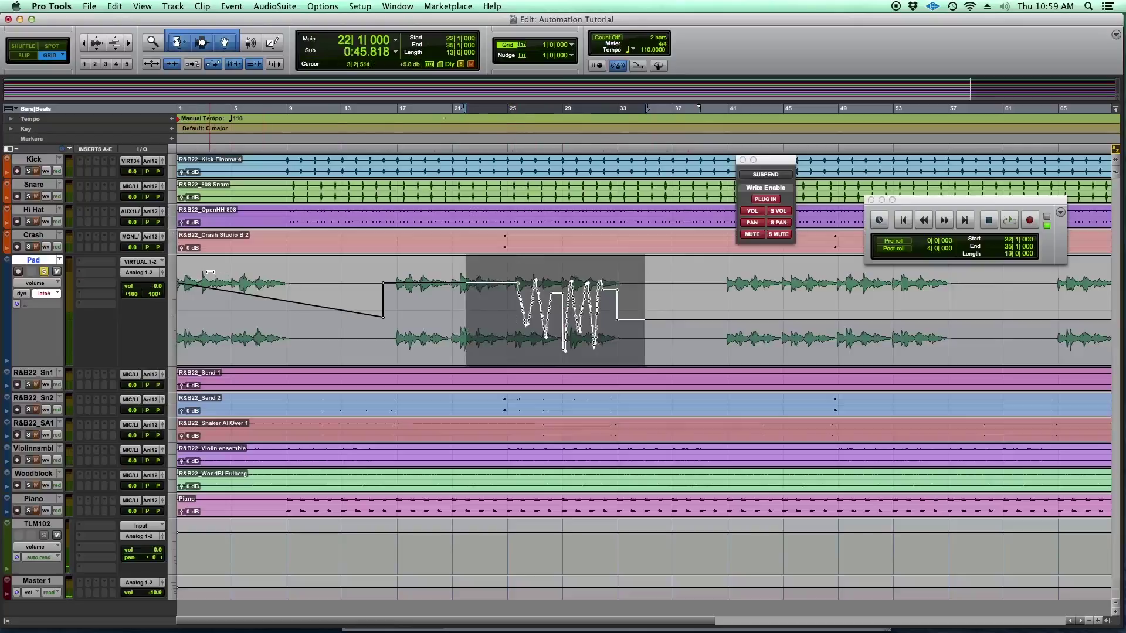
{"action": "left_click", "coordinate": [46, 293]}
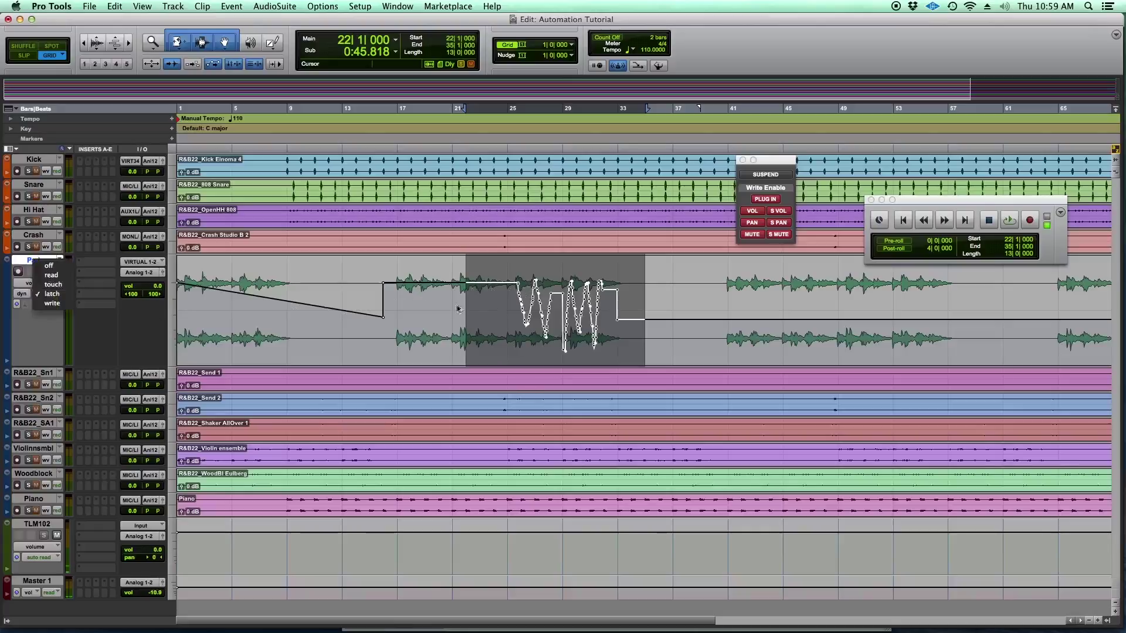
{"action": "left_click", "coordinate": [506, 301]}
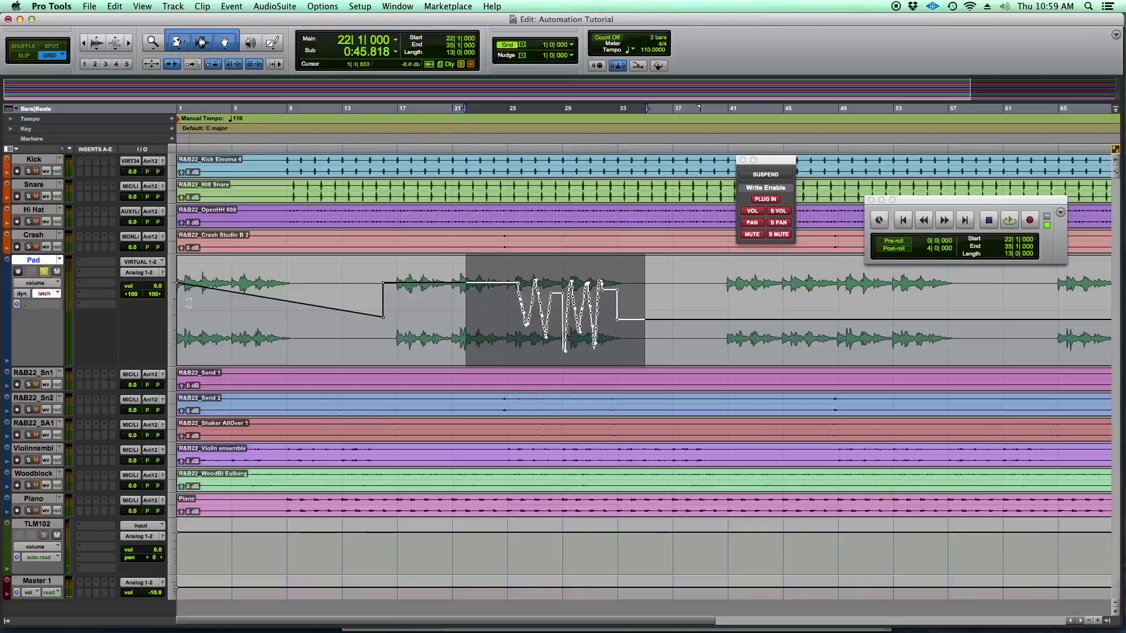
{"action": "left_click", "coordinate": [466, 315]}
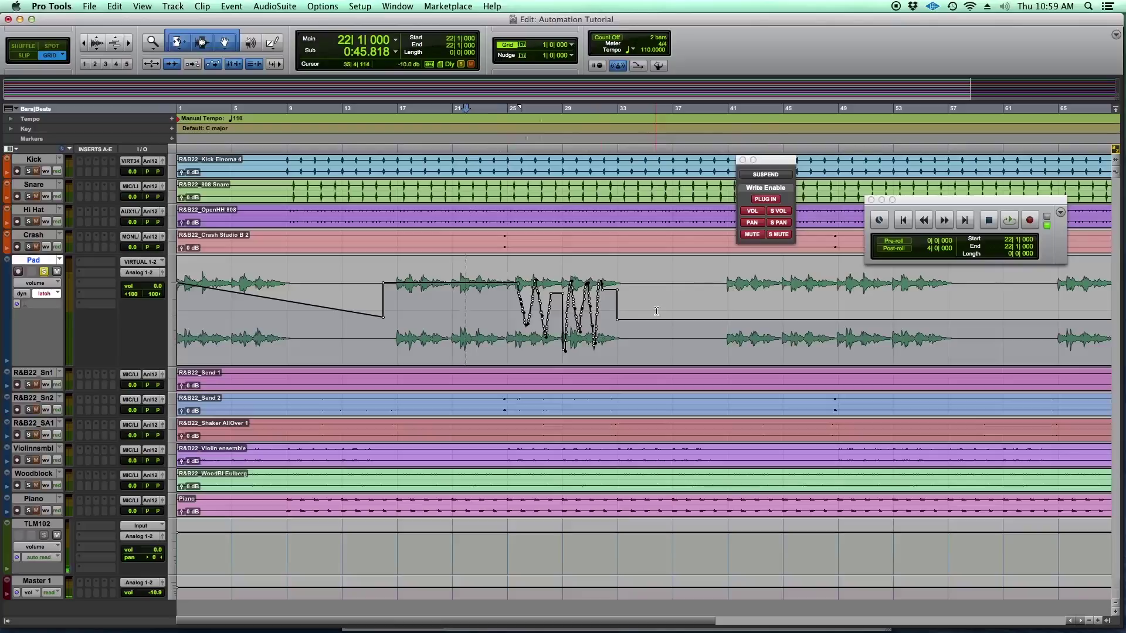
Clear the Pad's written volume moves and raise its volume line at bar 1 to about +0.1 dB.
{"action": "mouse_move", "coordinate": [654, 310]}
{"action": "left_mouse_down"}
{"action": "mouse_move", "coordinate": [493, 306]}
{"action": "mouse_move", "coordinate": [355, 322]}
{"action": "left_mouse_up"}
{"action": "key", "text": "super+z"}
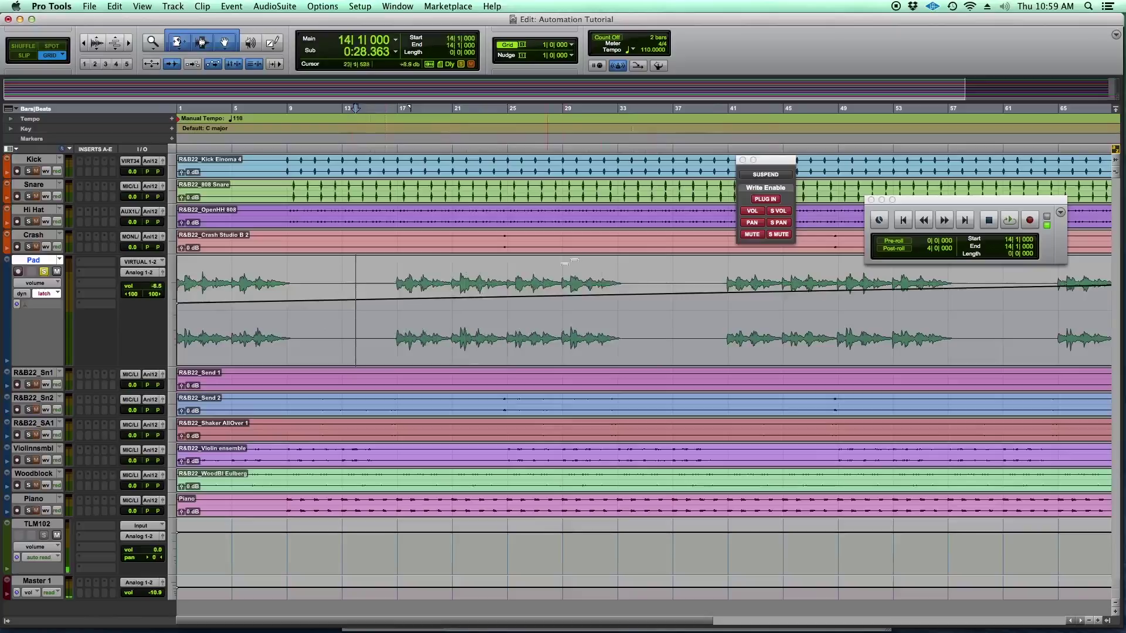
{"action": "left_click_drag", "start_coordinate": [211, 305], "coordinate": [123, 300]}
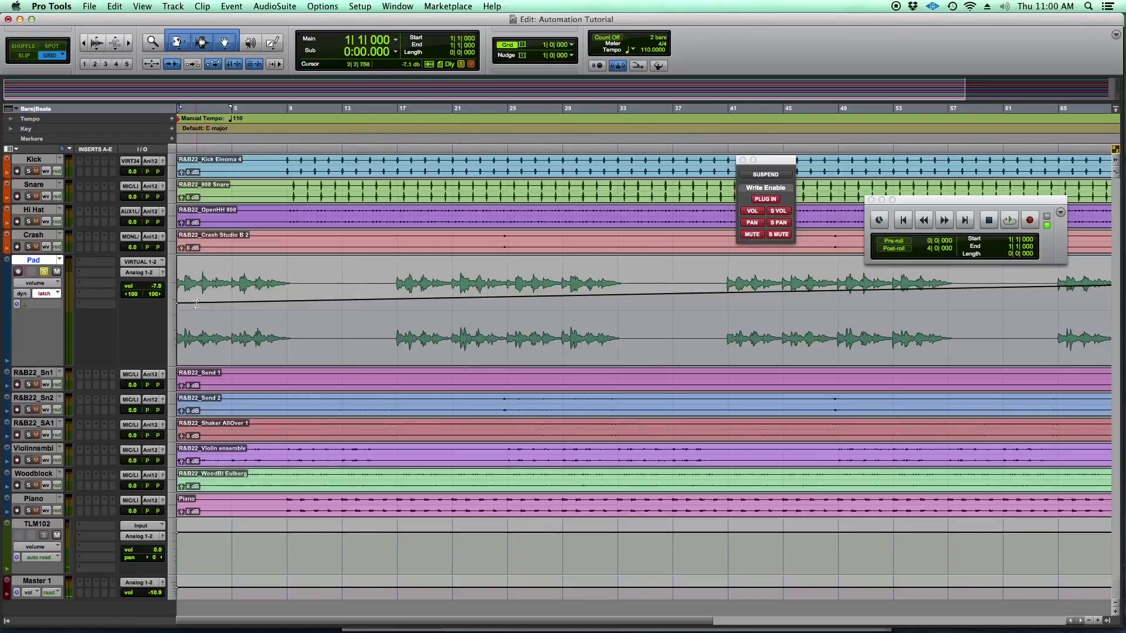
{"action": "left_click_drag", "start_coordinate": [178, 303], "coordinate": [178, 283]}
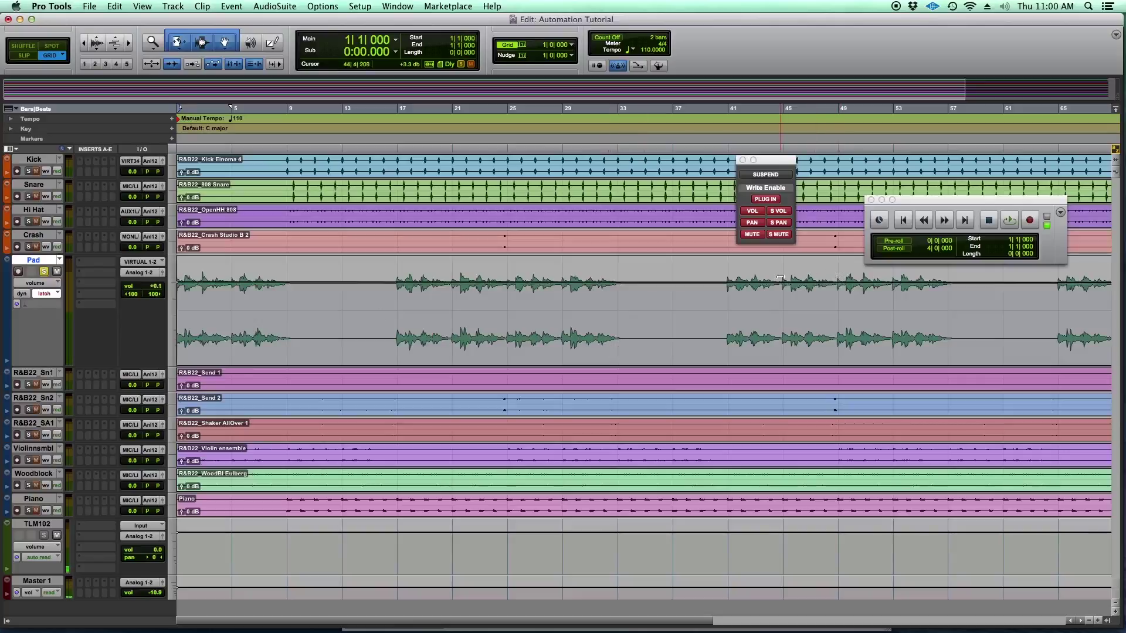
Close the Automation window and select the Pad's volume automation from bar 13 to bar 37.
{"action": "left_click", "coordinate": [742, 161]}
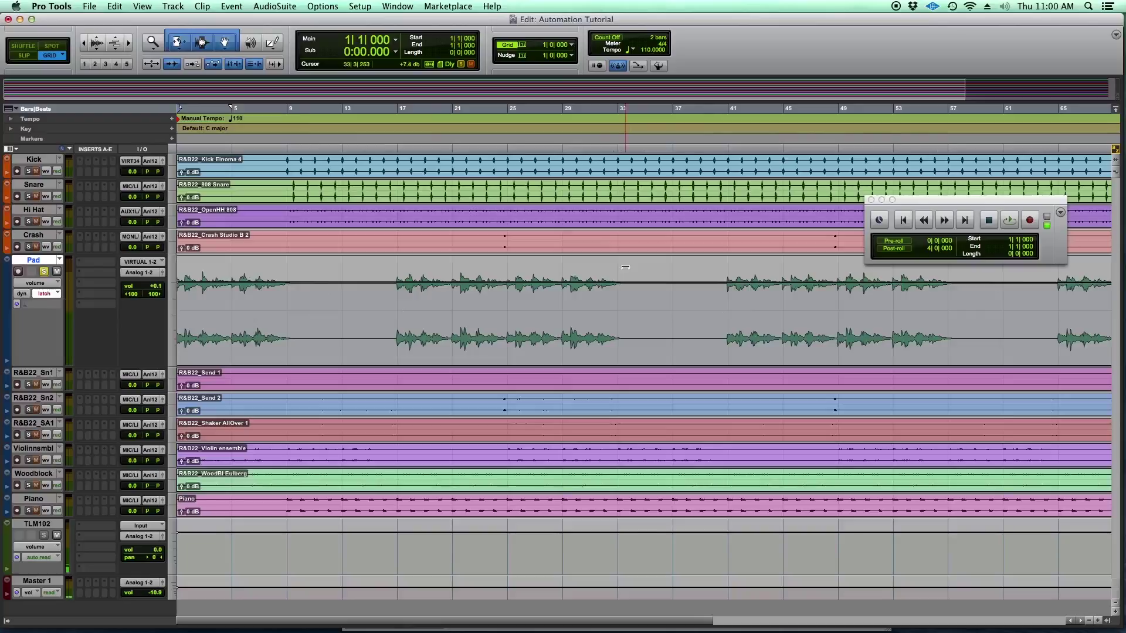
{"action": "mouse_move", "coordinate": [341, 291]}
{"action": "left_mouse_down"}
{"action": "mouse_move", "coordinate": [697, 302]}
{"action": "mouse_move", "coordinate": [402, 294]}
{"action": "mouse_move", "coordinate": [311, 310]}
{"action": "mouse_move", "coordinate": [338, 314]}
{"action": "left_mouse_up"}
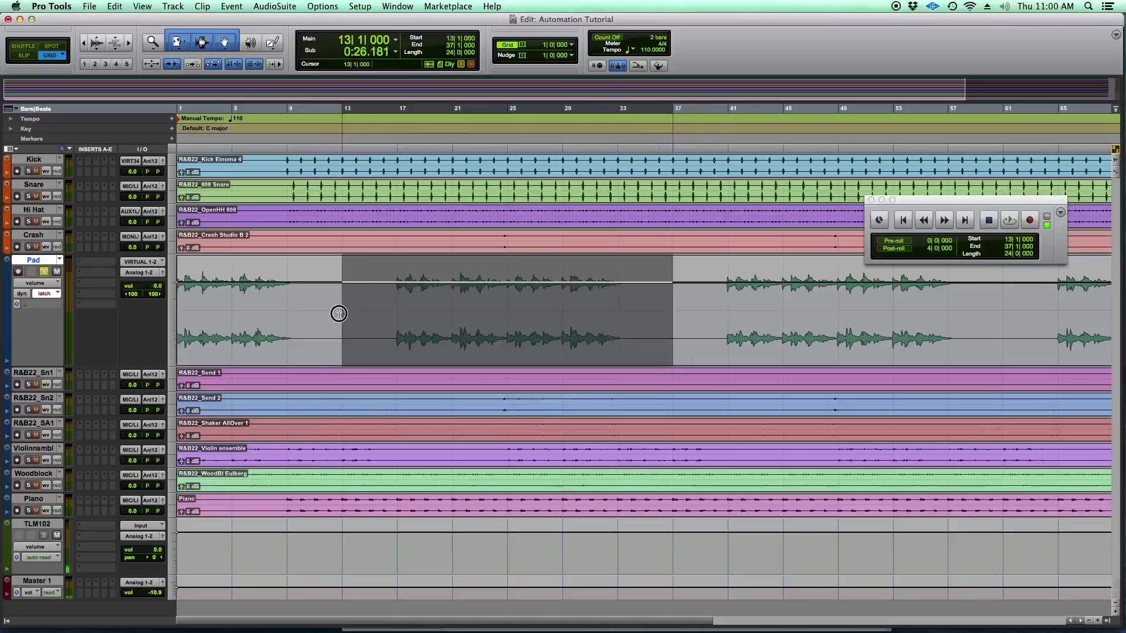